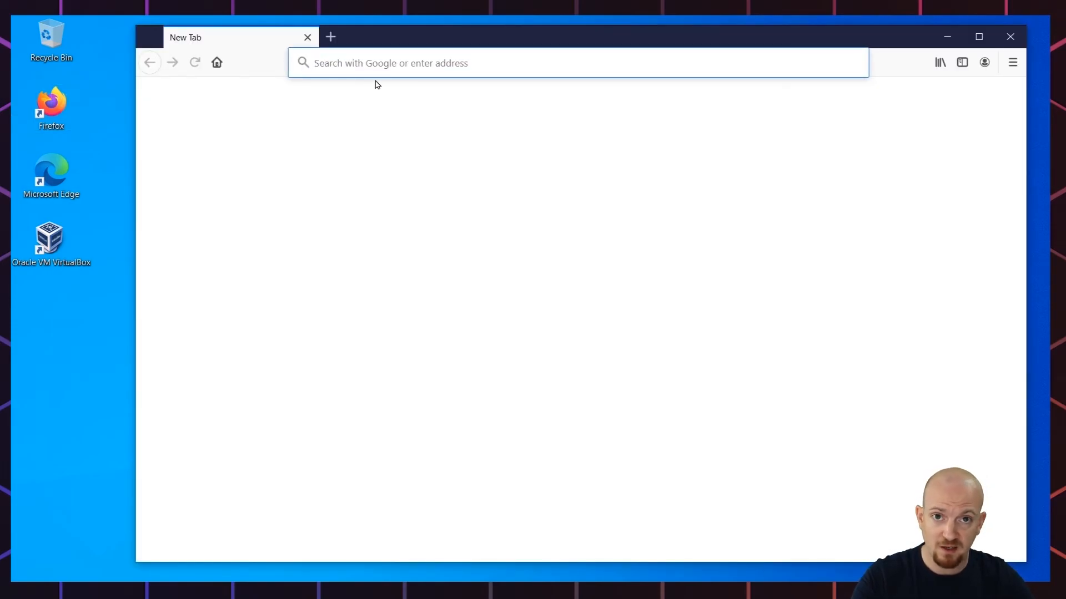
Step: Search the web for 'windows 10 media creation tool' from Firefox's address bar
left_click(387, 61)
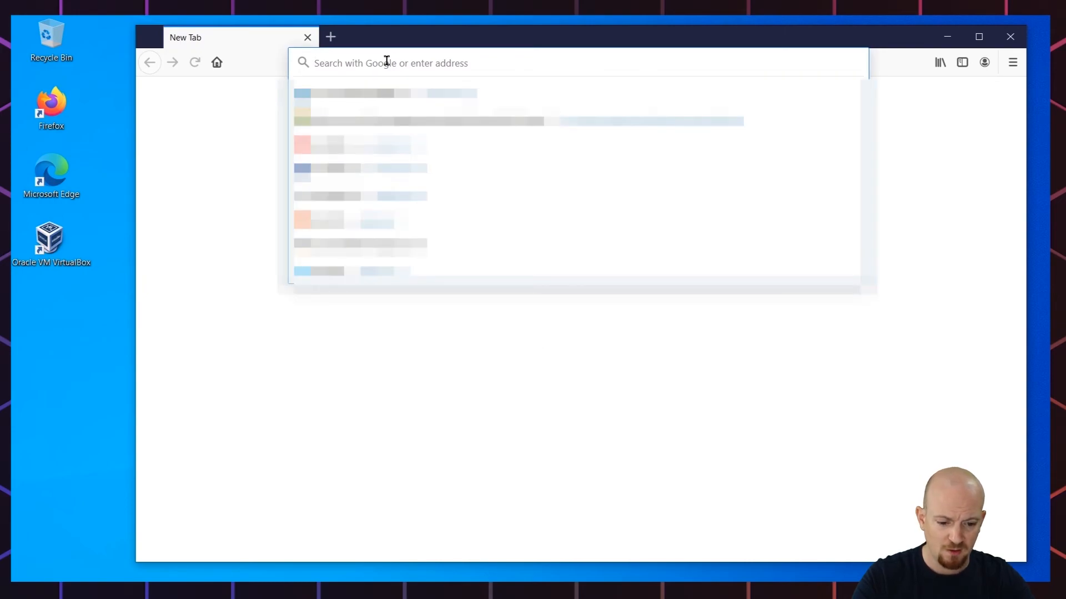
type("windows 10 med")
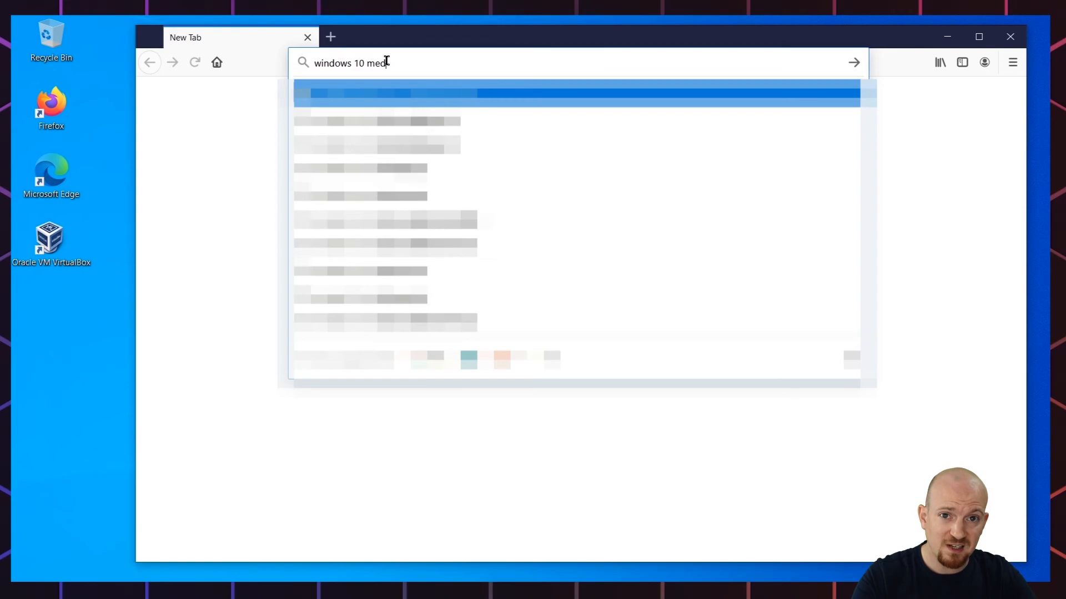
type("ia creation tool")
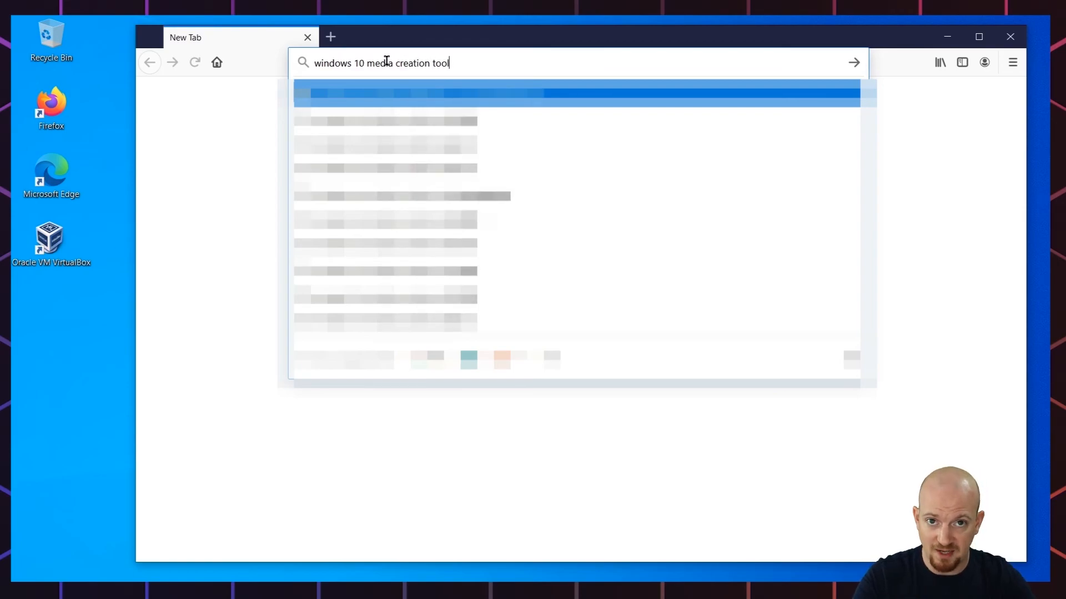
key("Return")
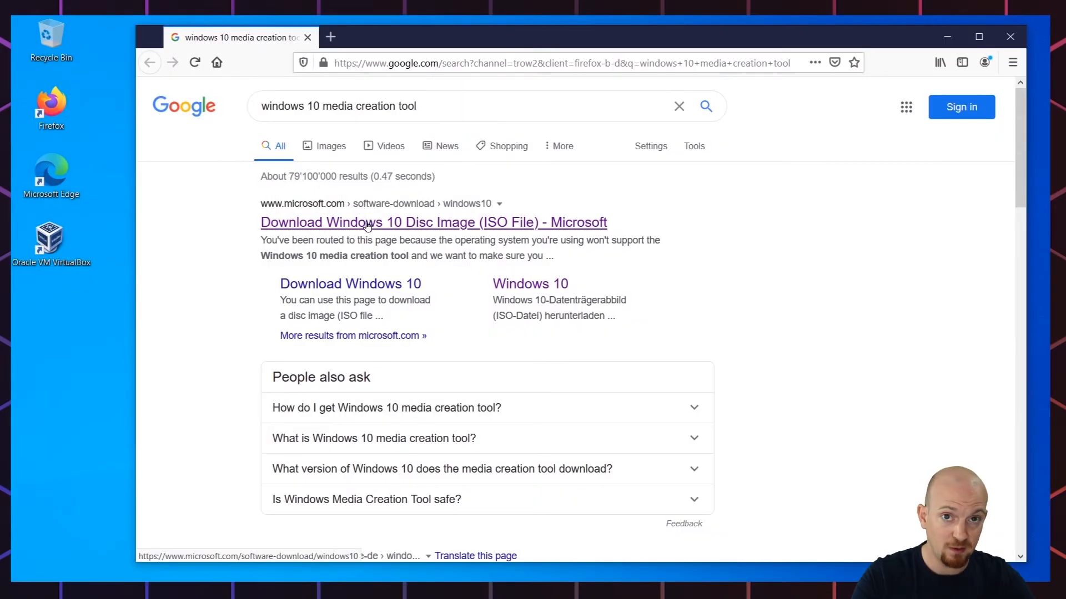
Step: Open Microsoft's Download Windows 10 page and scroll to the installation media section
left_click(367, 219)
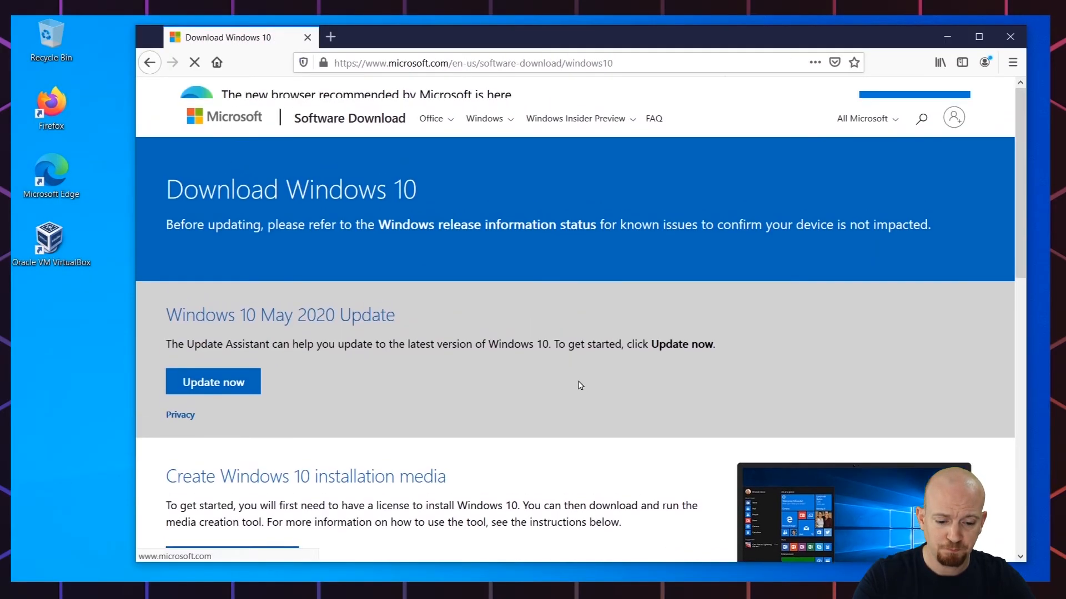
scroll(747, 353, "down", 4)
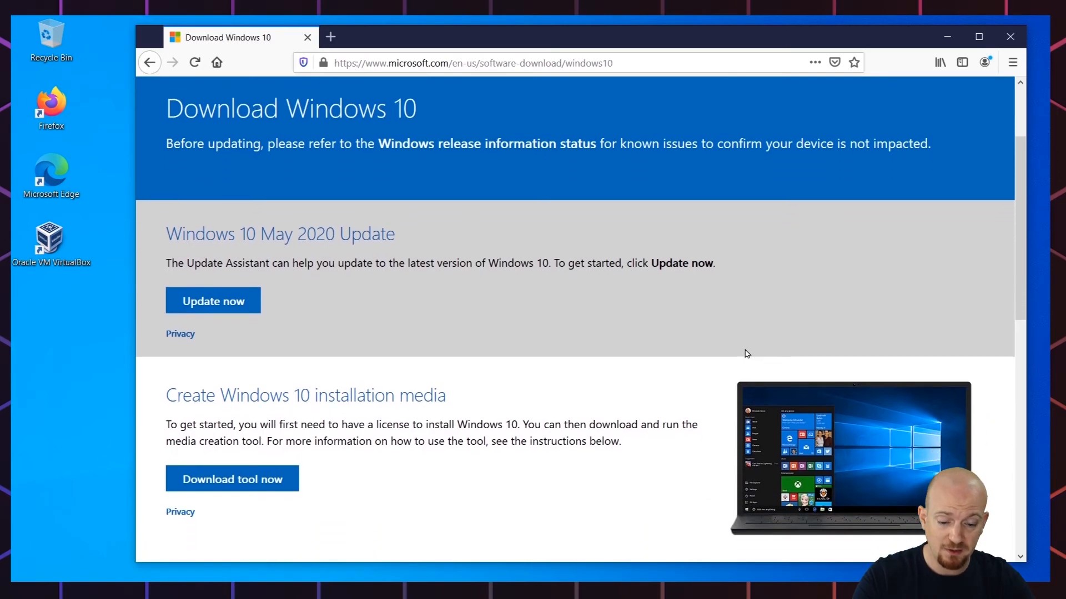
left_click_drag(167, 220, 637, 277)
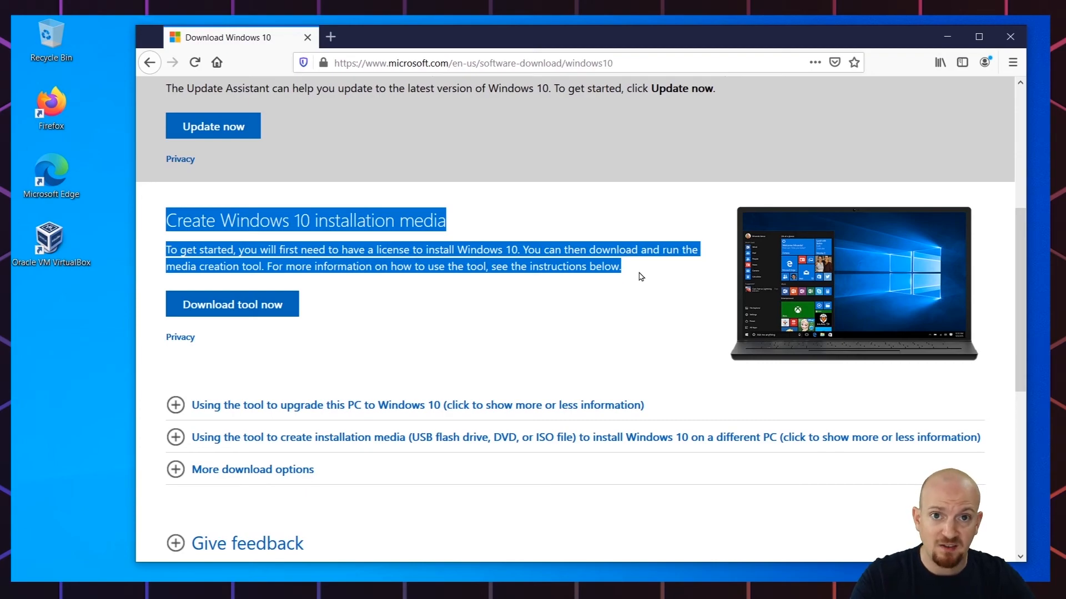
left_click(641, 277)
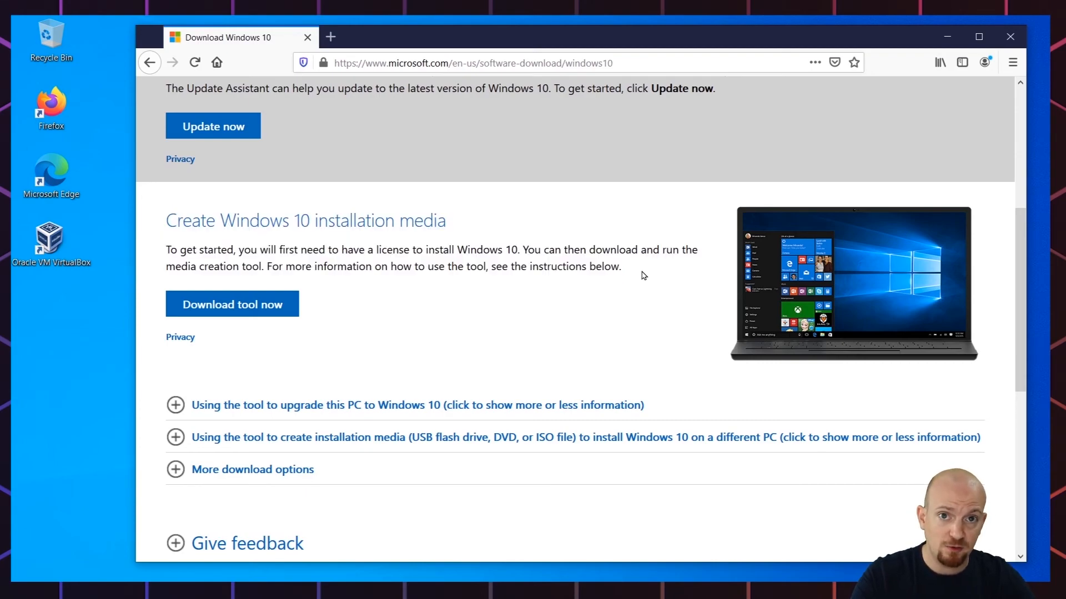
Step: Save MediaCreationTool2004.exe and show it in its Downloads folder
left_click(236, 309)
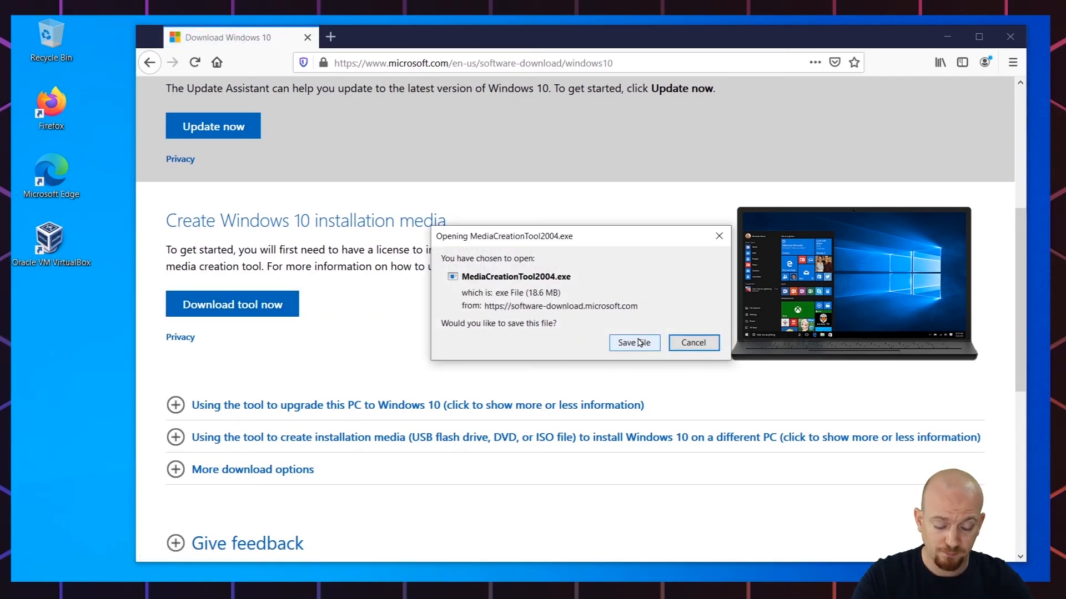
left_click(640, 343)
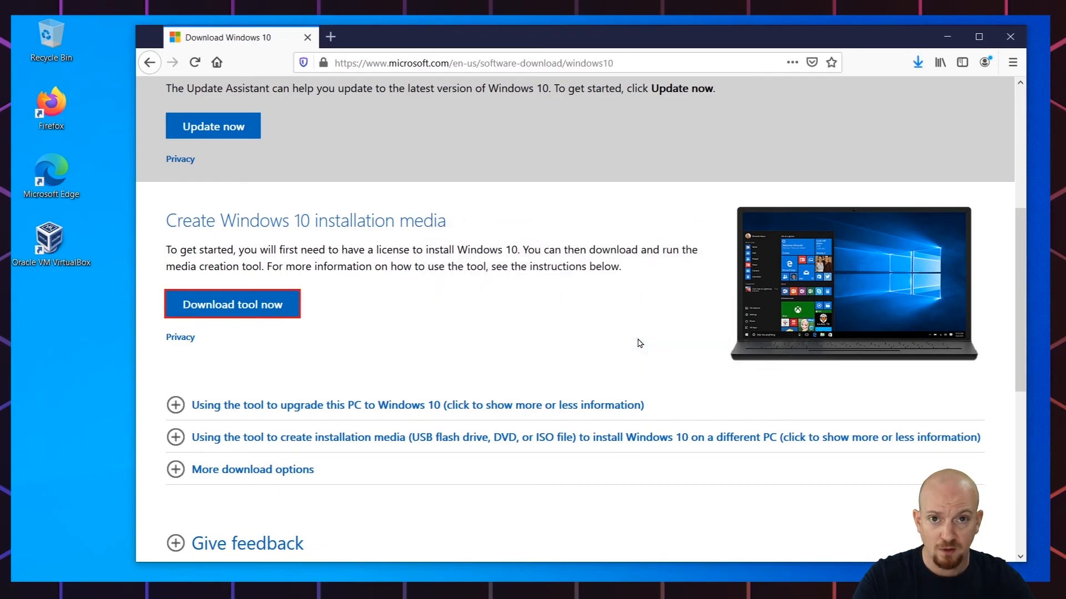
left_click(919, 63)
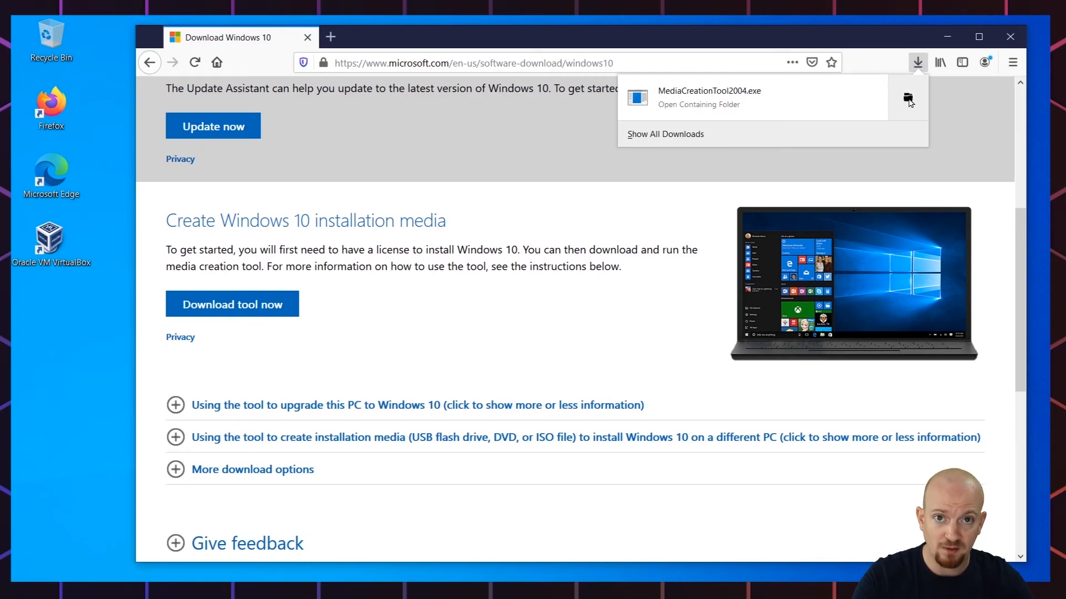
left_click(908, 99)
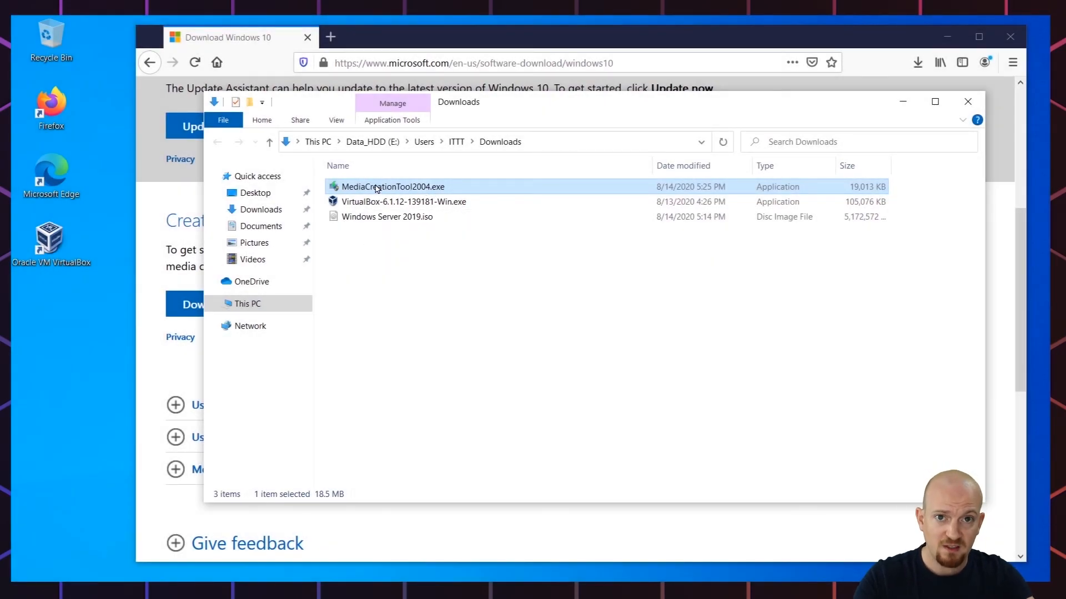
Step: Run MediaCreationTool2004.exe from the Downloads folder
double_click(377, 188)
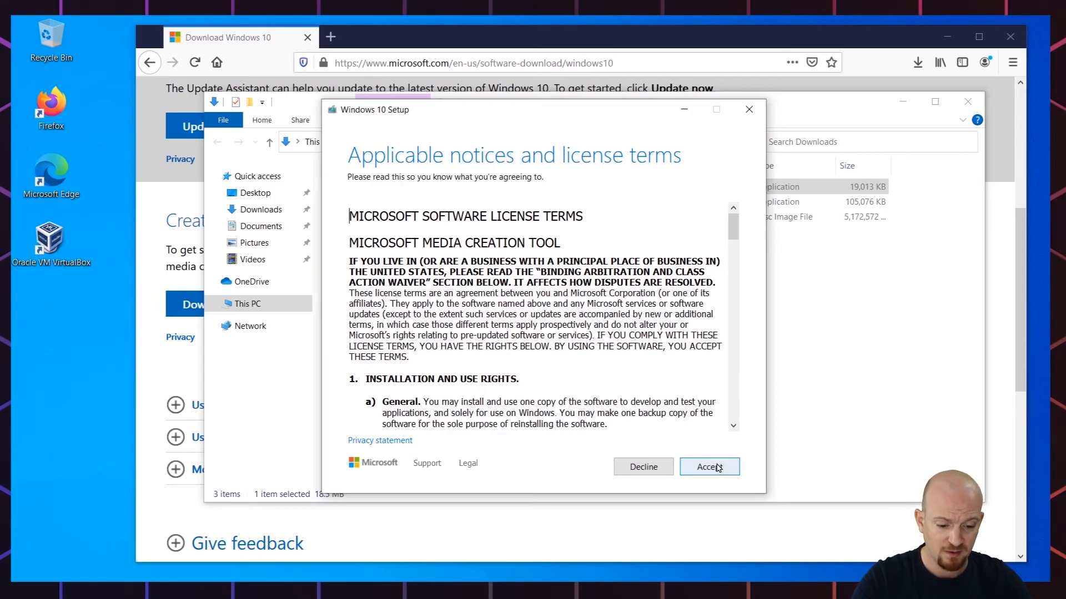
Step: Accept the license and pick 'Create installation media (USB flash drive, DVD, or ISO file) for another PC'
left_click_drag(734, 225, 734, 408)
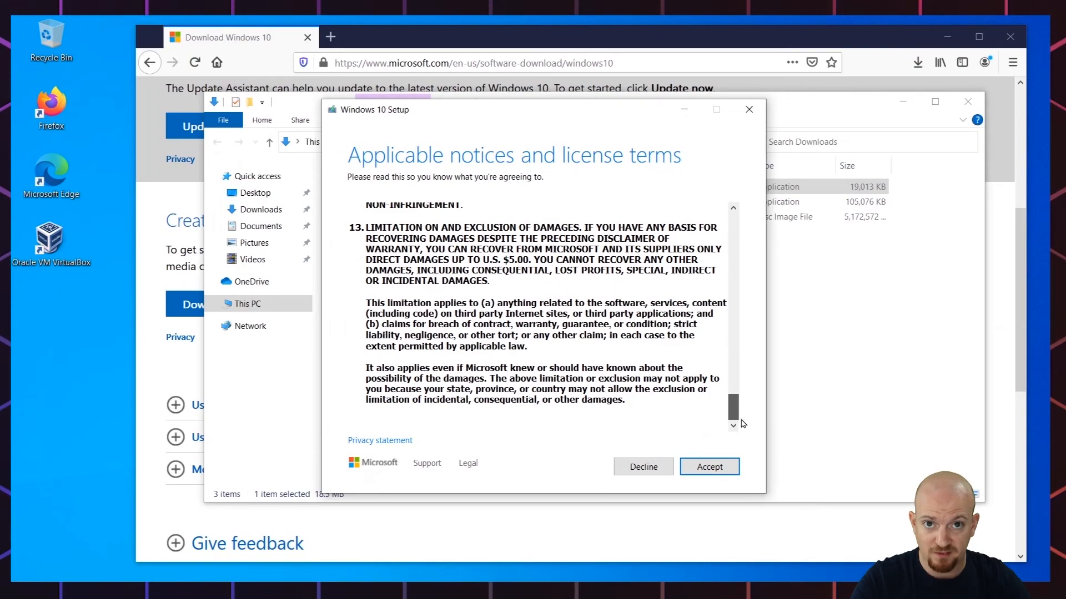
left_click(710, 468)
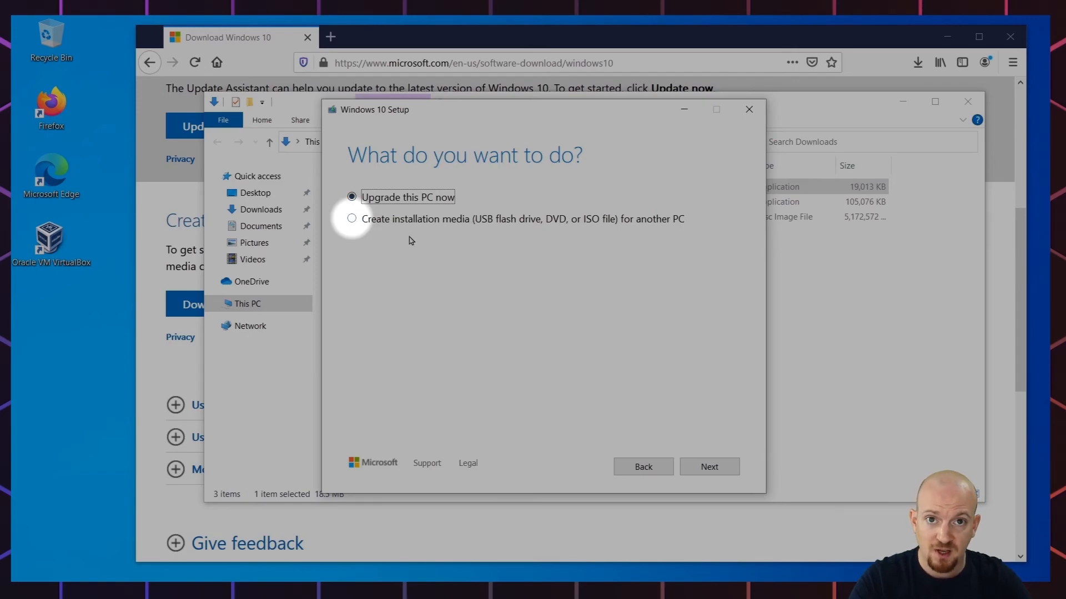
left_click(351, 220)
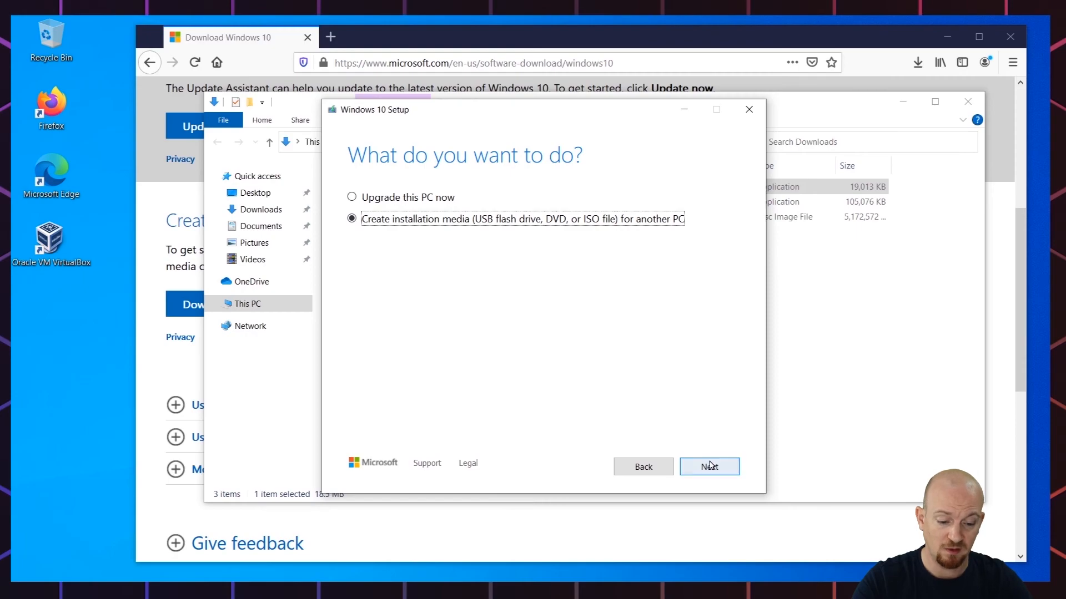
left_click(709, 465)
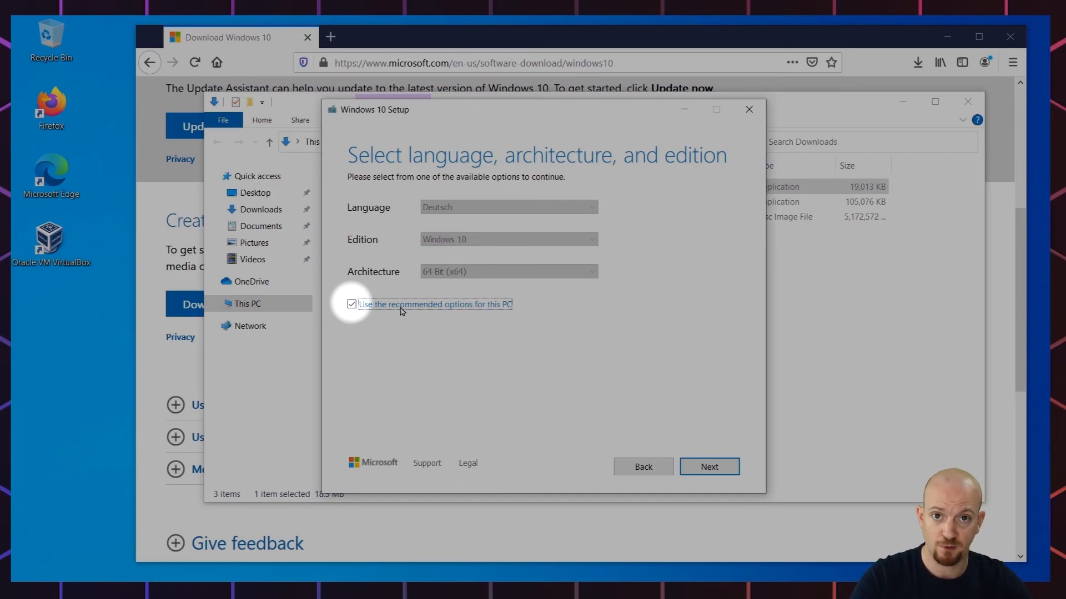
Step: Drop the recommended options and select English (United States), Windows 10, 64-bit (x64)
left_click(352, 306)
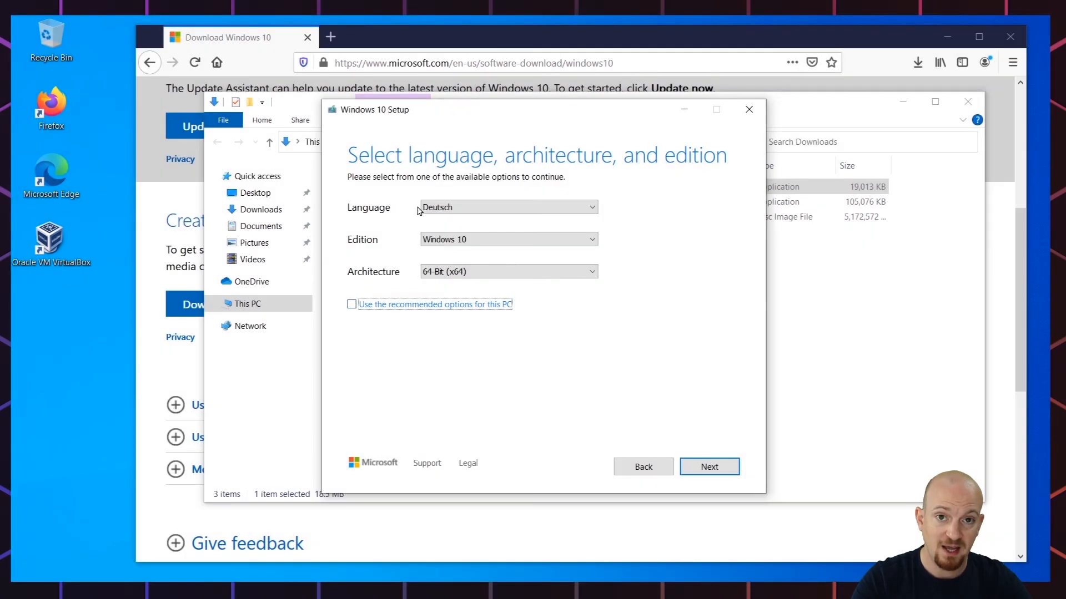
left_click(440, 209)
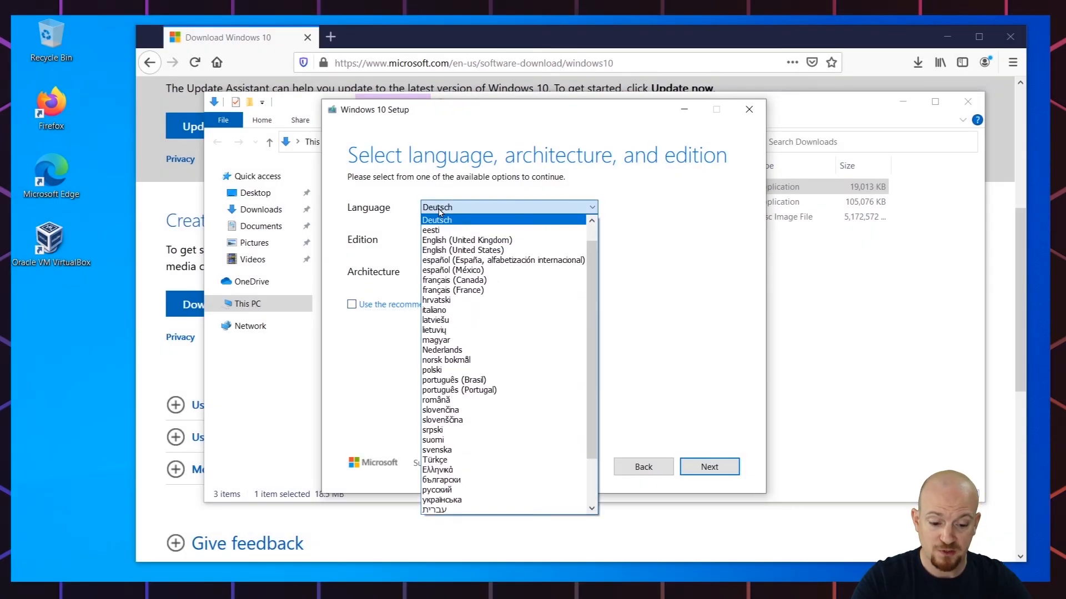
left_click(478, 251)
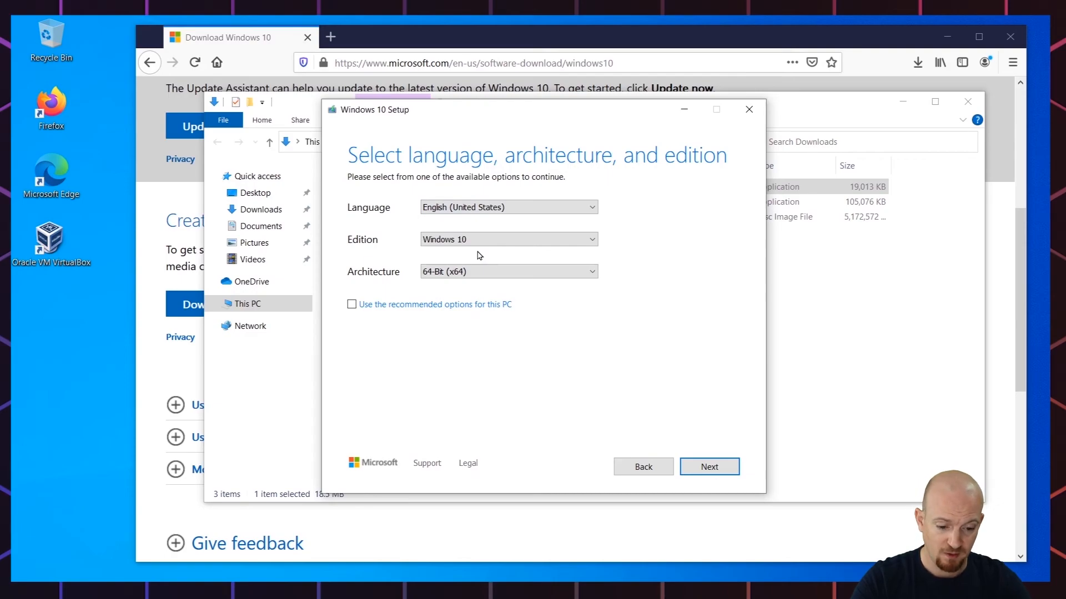
left_click(537, 245)
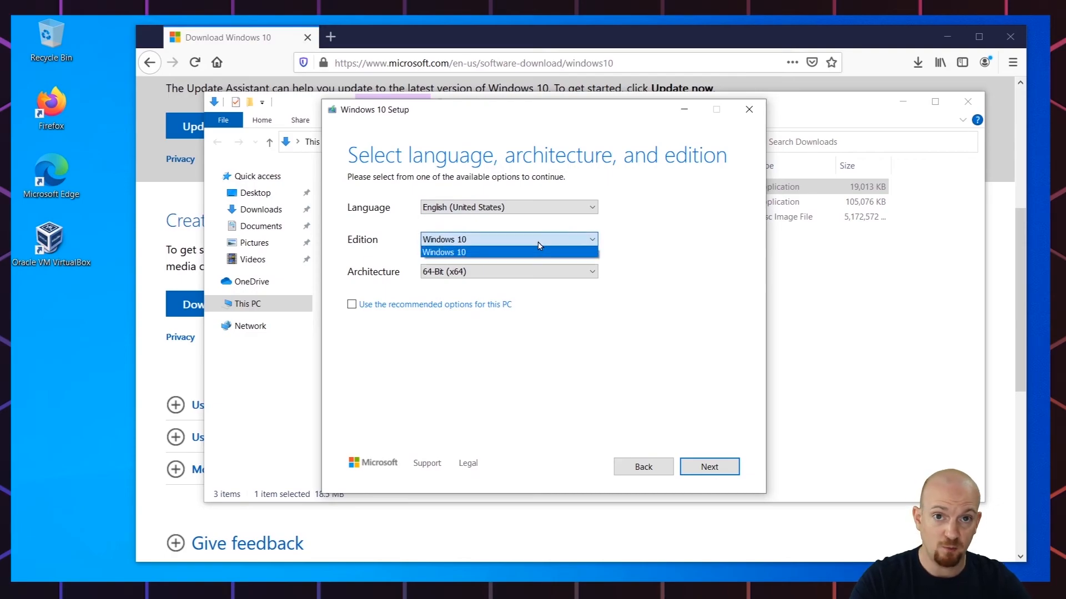
left_click(536, 252)
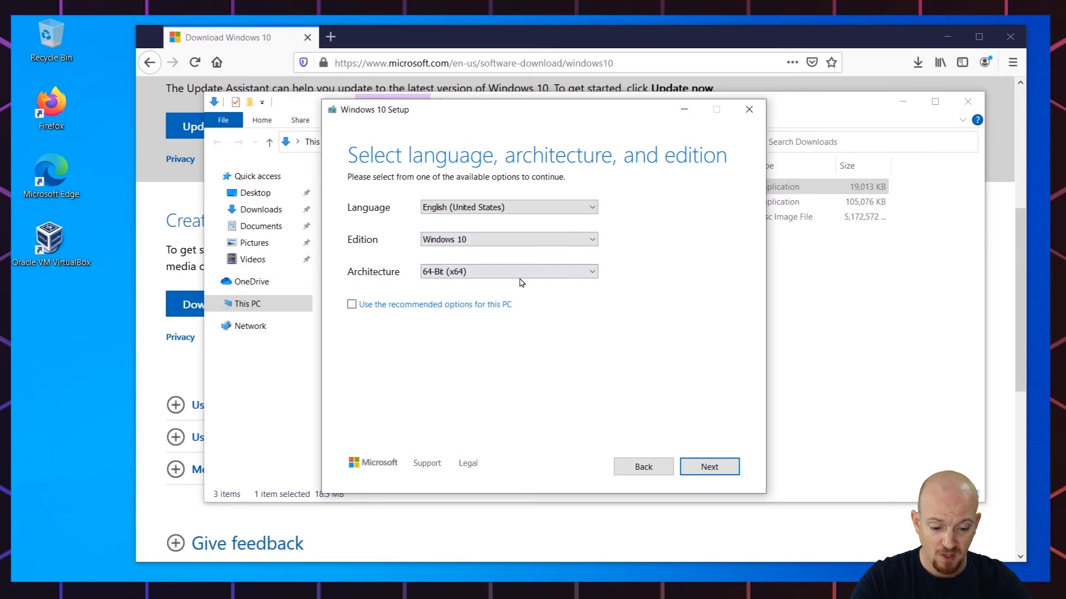
left_click(522, 275)
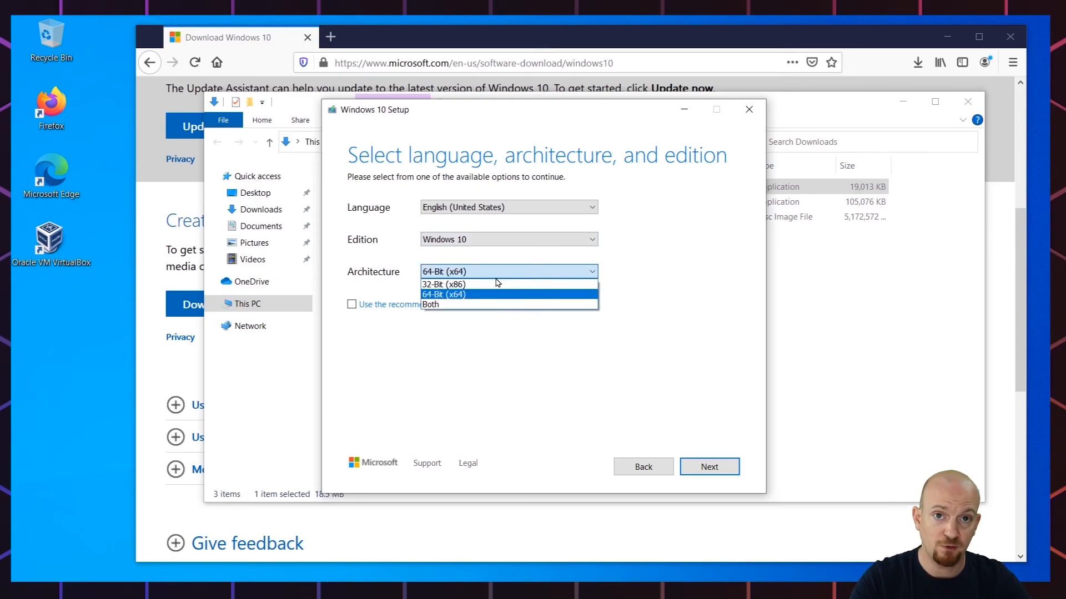
left_click(477, 296)
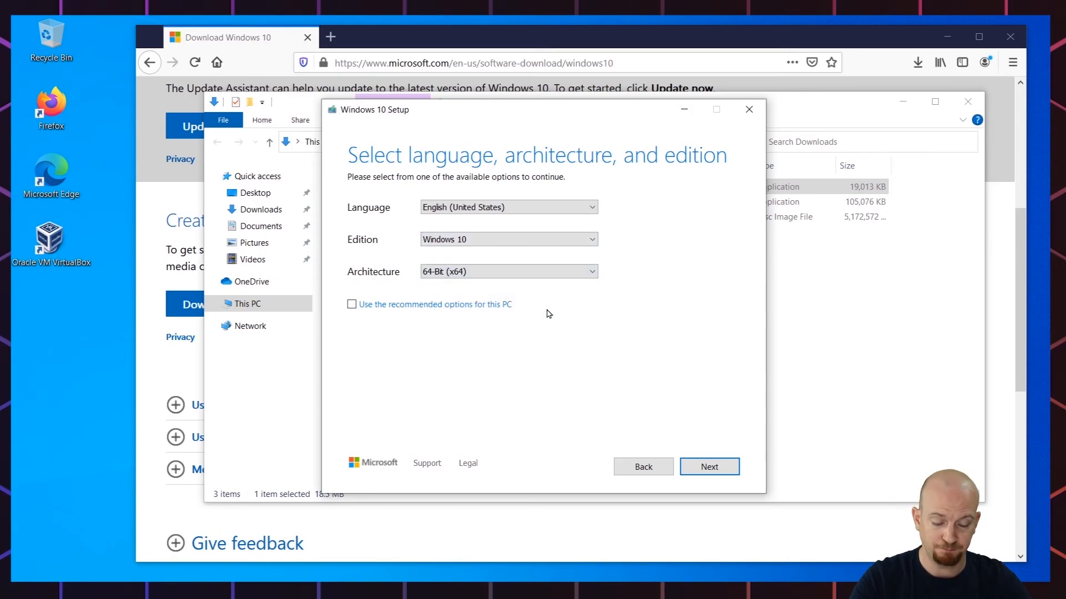
left_click(709, 472)
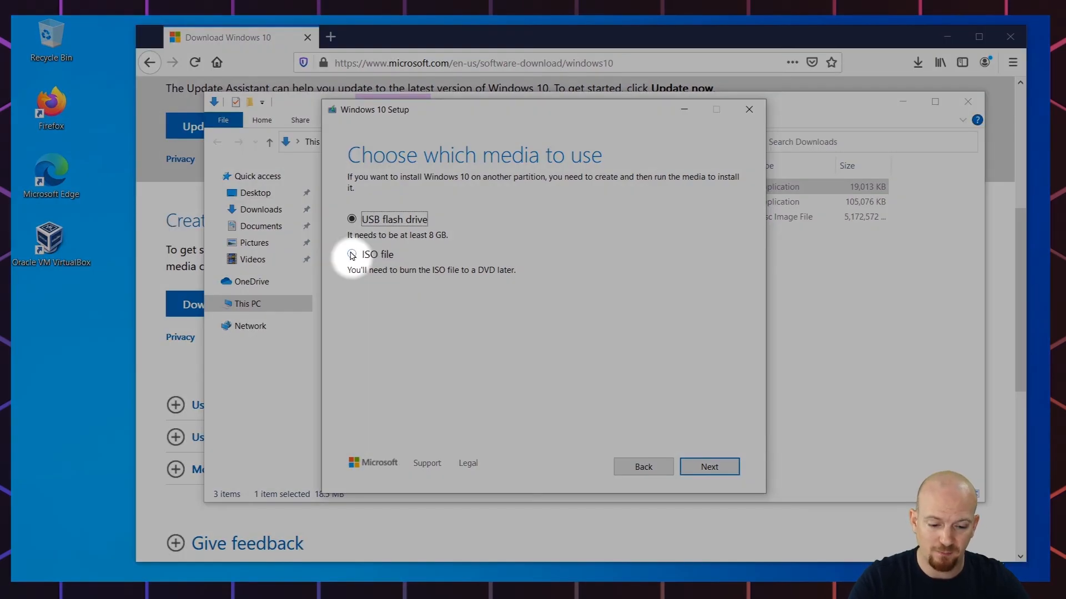
Step: Choose an ISO file as the media, saved to the Downloads folder
left_click(353, 255)
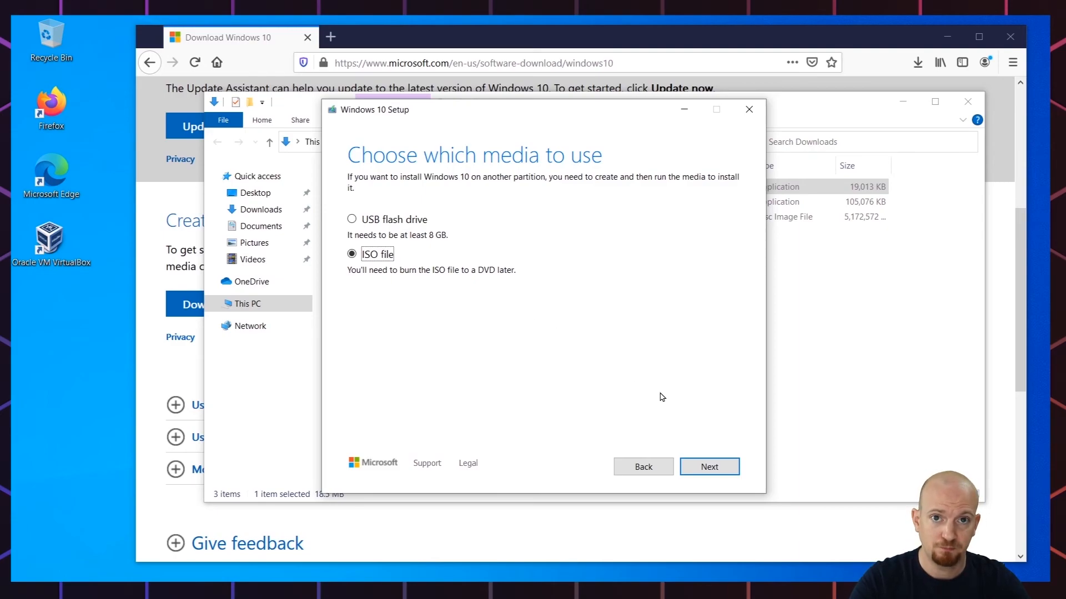
left_click(724, 467)
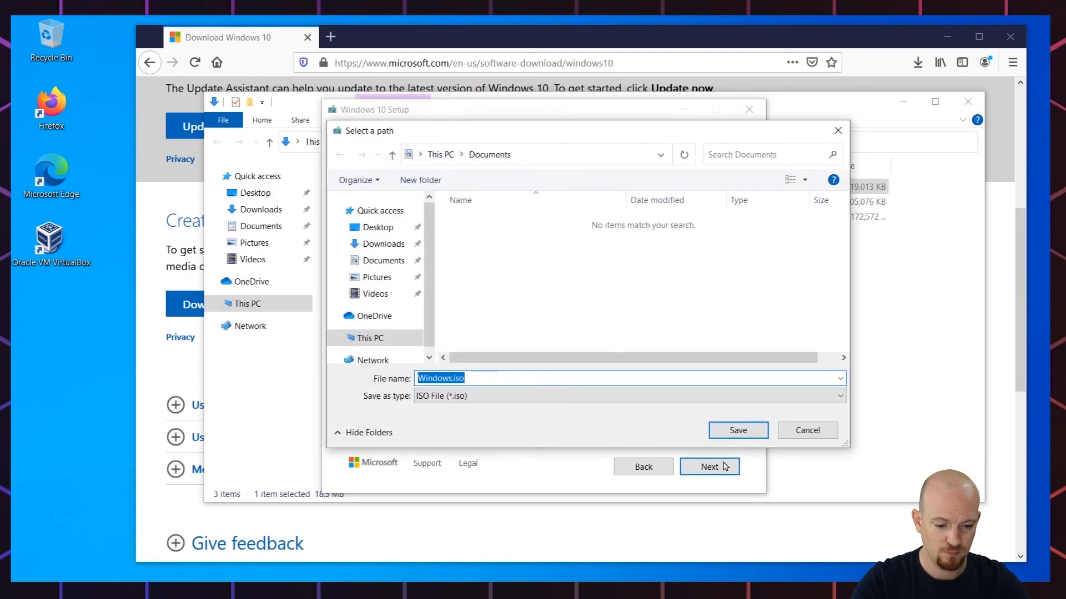
left_click(390, 253)
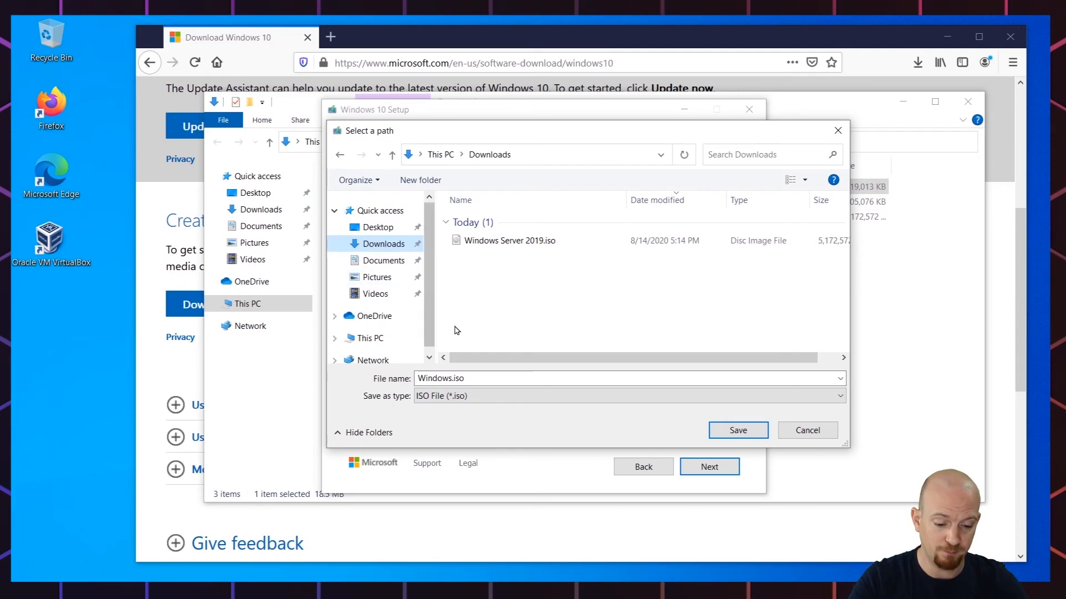
Step: Name the file 'Windows 10 2004.iso' and save it to start the download
left_click(455, 380)
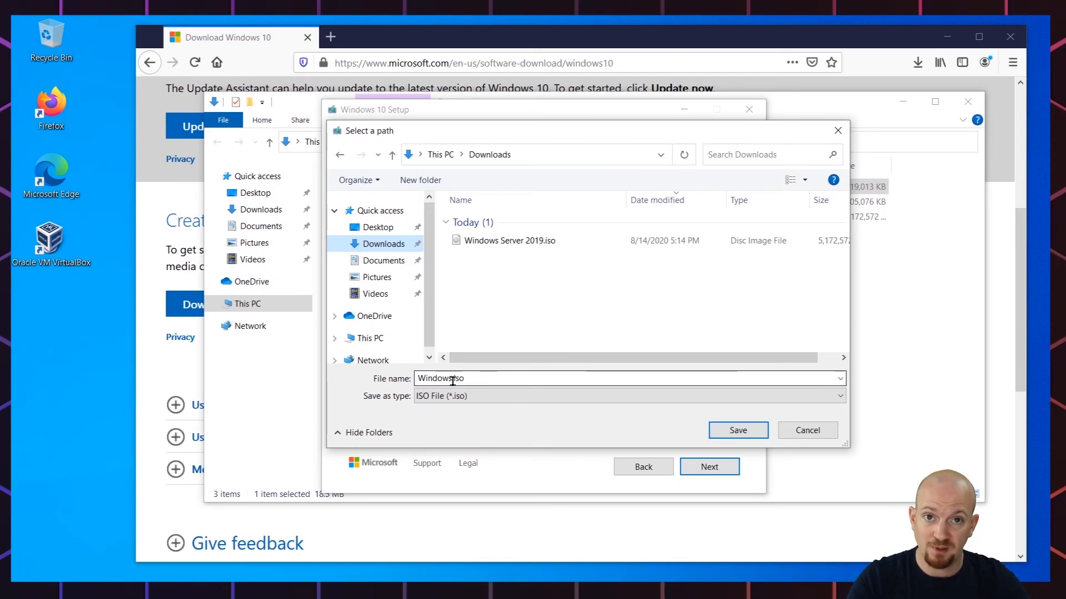
left_click(453, 380)
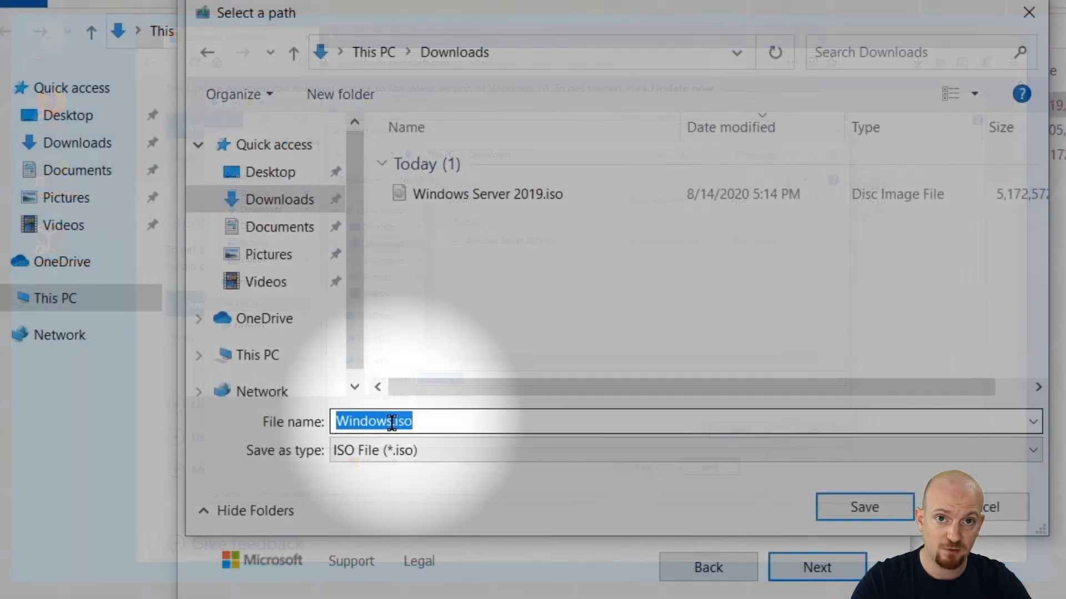
left_click(453, 379)
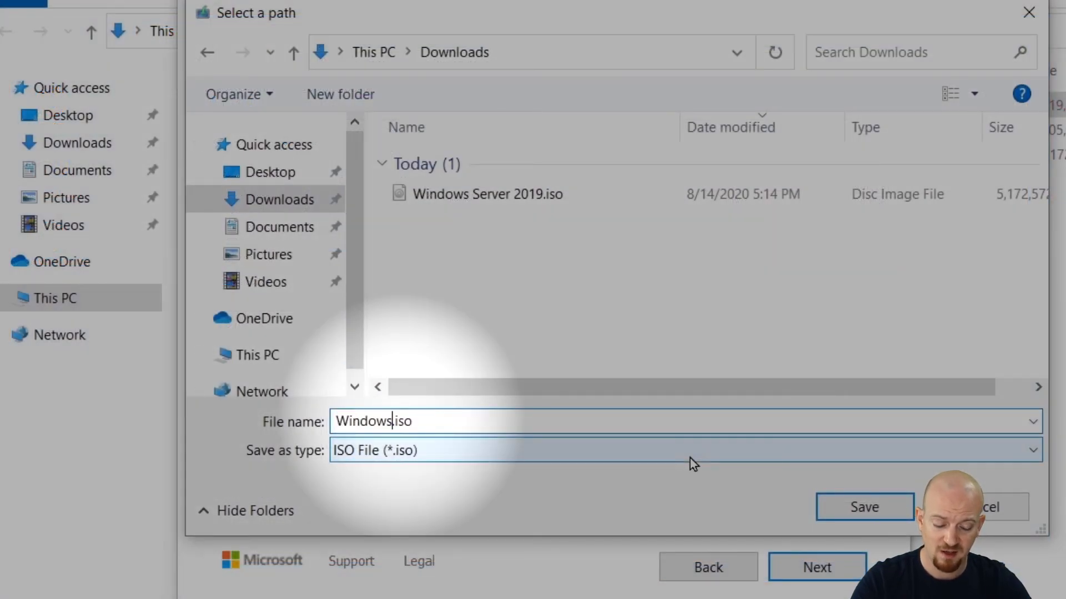
type("10 2")
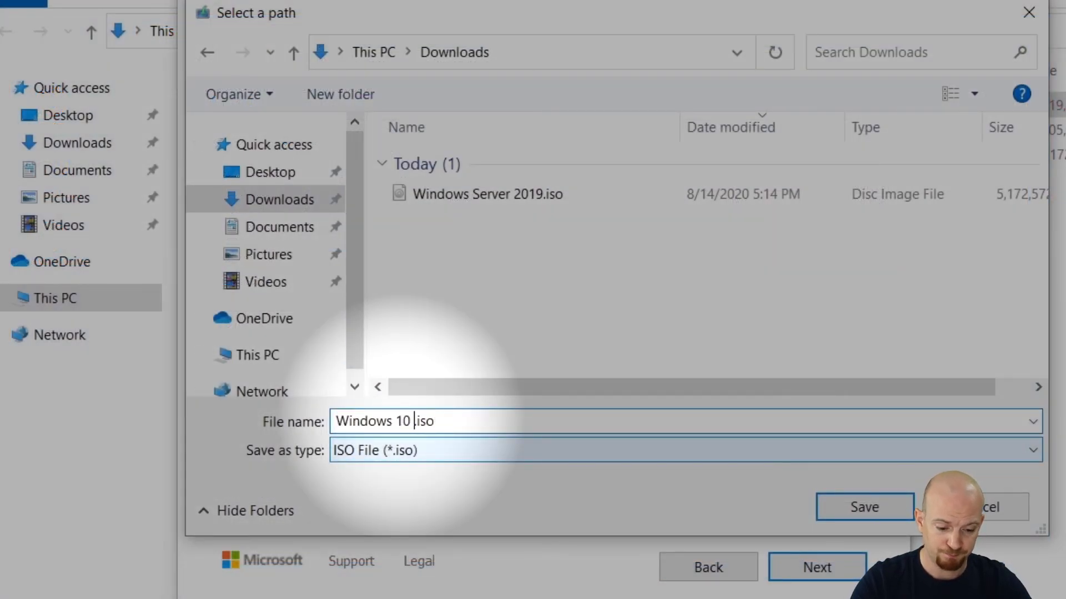
type("004")
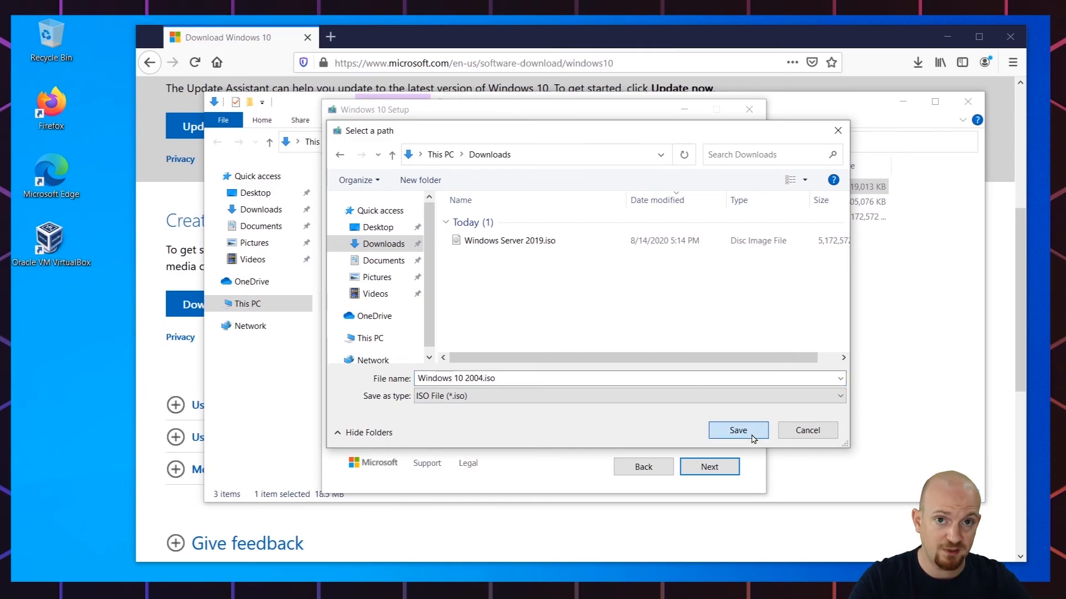
left_click(753, 436)
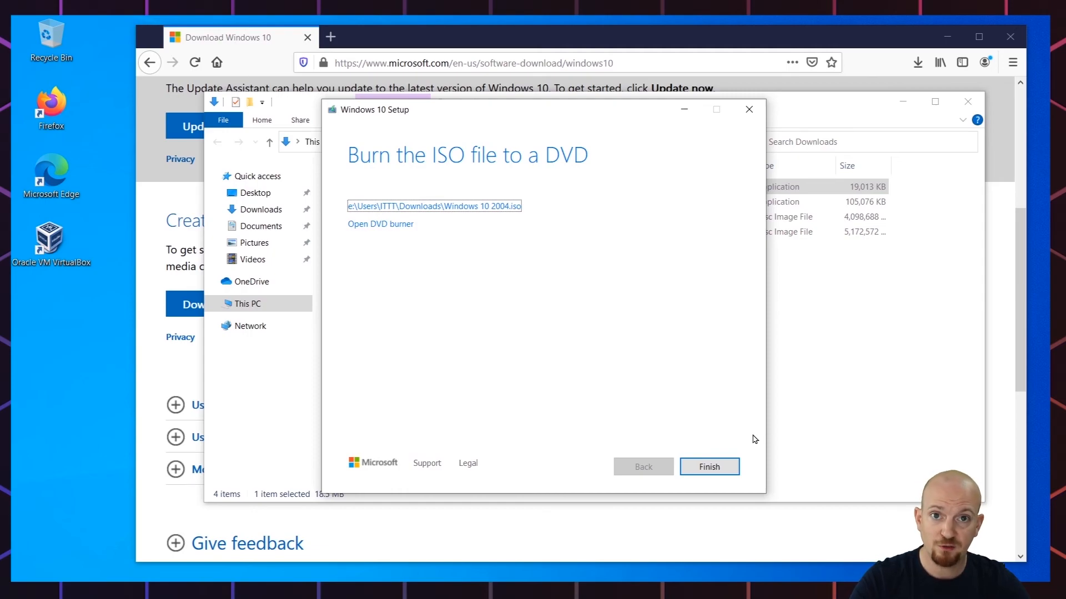
Step: Finish the Media Creation Tool and select Windows 10 2004.iso in Downloads
left_click(709, 467)
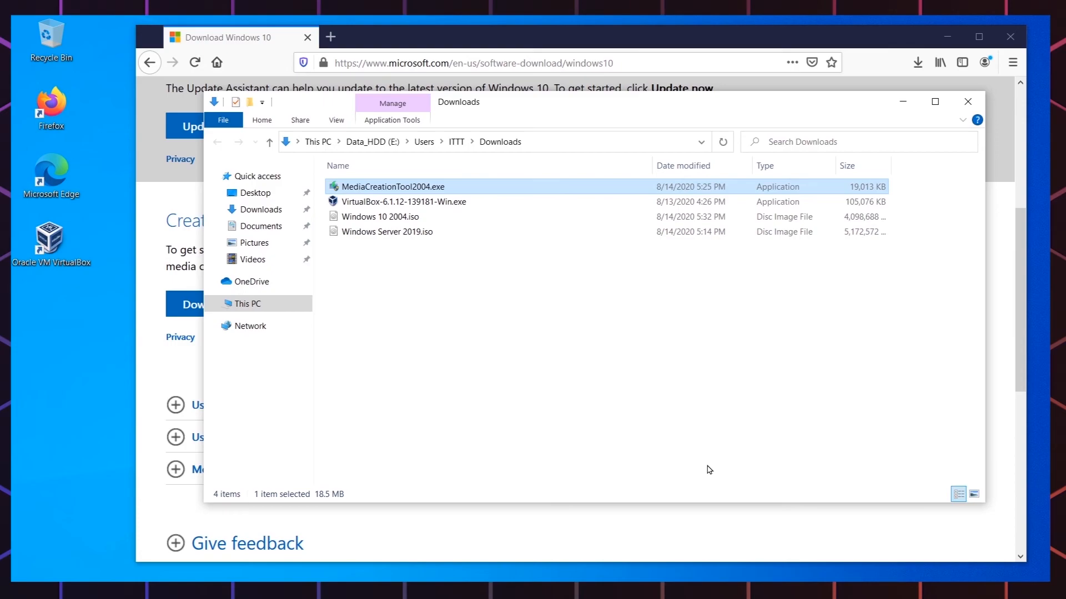
left_click(709, 469)
left_click(391, 225)
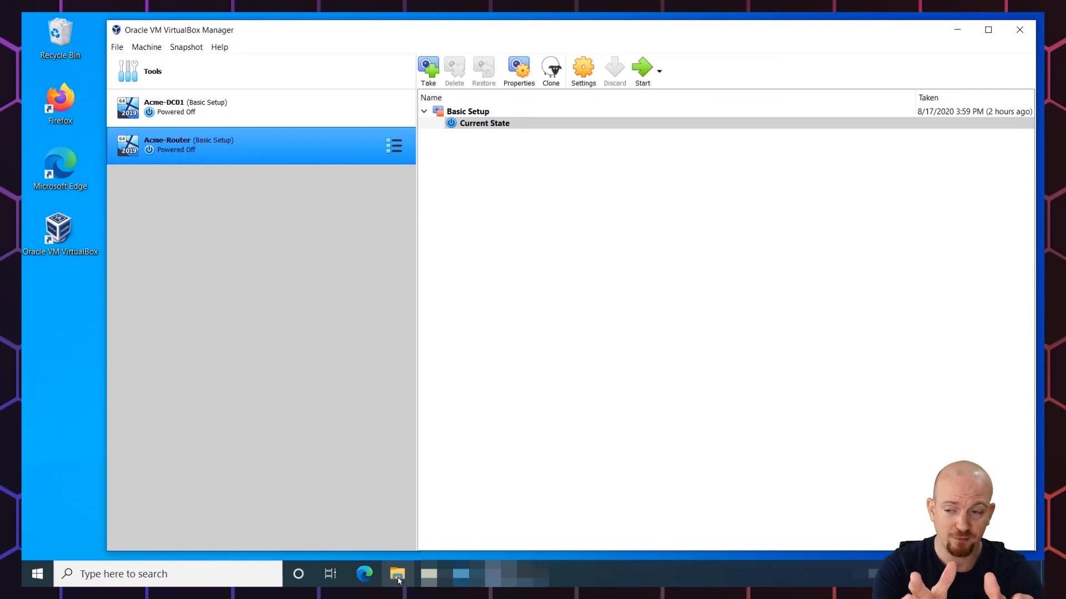
Step: Browse in File Explorer to the VirtualBox folder on Data_SSD (D:)
left_click(398, 575)
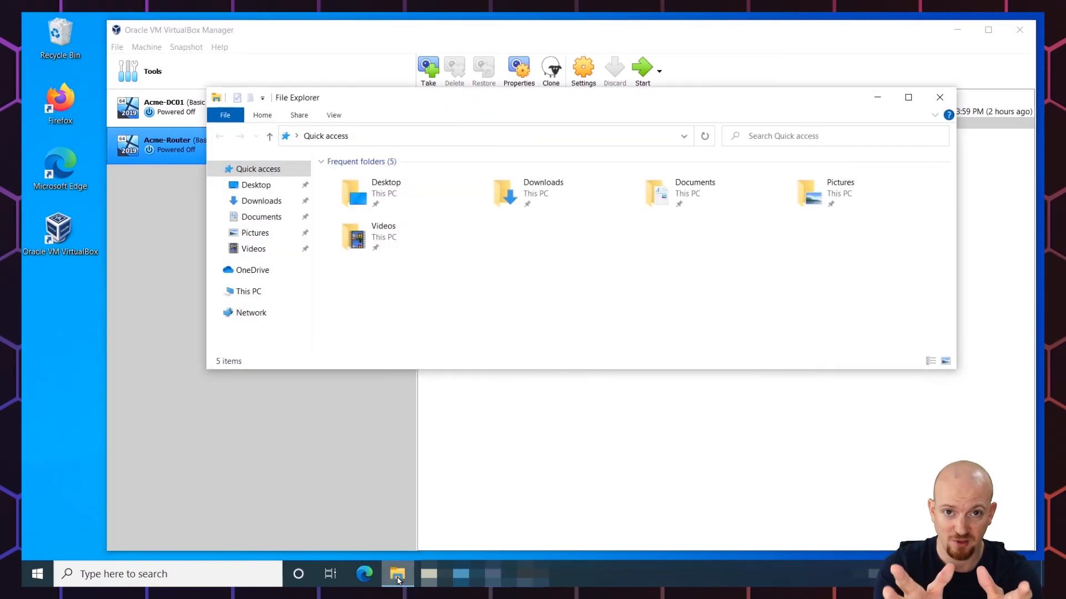
left_click(249, 292)
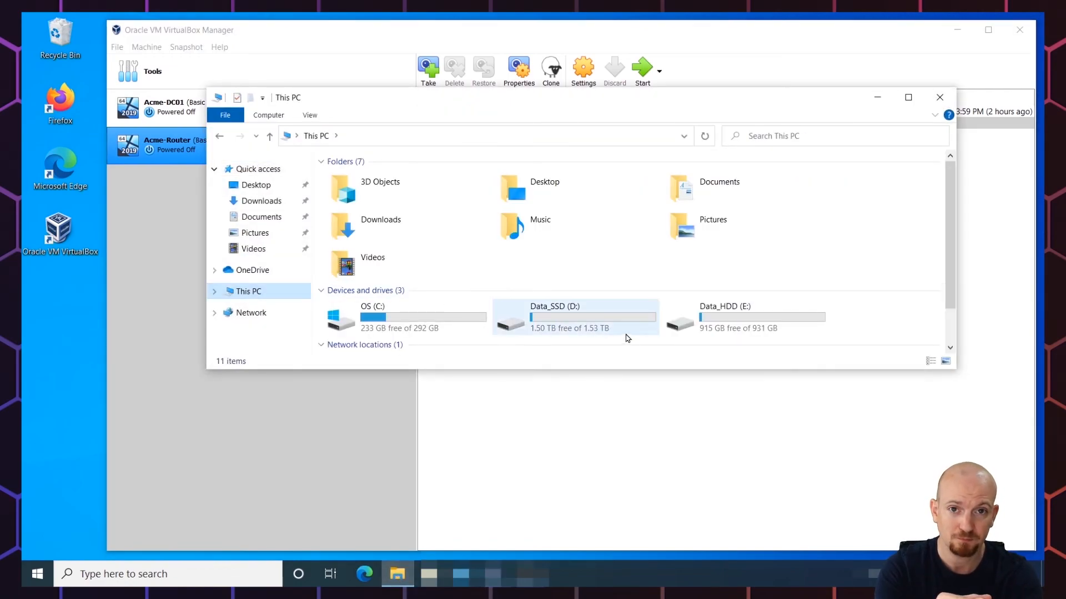
double_click(607, 325)
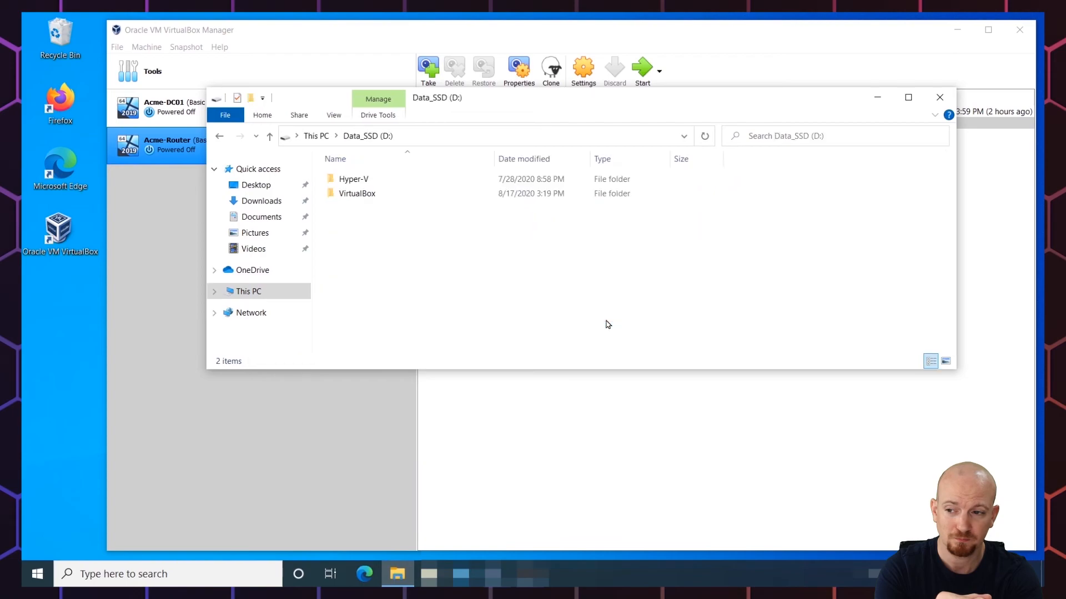
double_click(364, 195)
Step: Create a new folder named Acme-Client01 there, then close File Explorer
right_click(368, 220)
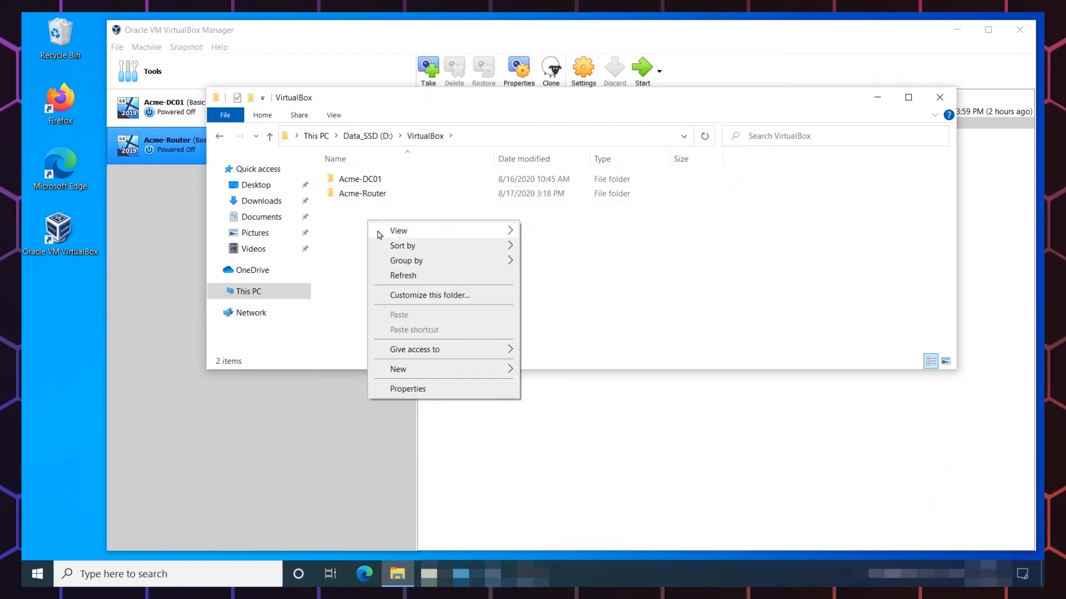
mouse_move(445, 368)
left_click(557, 372)
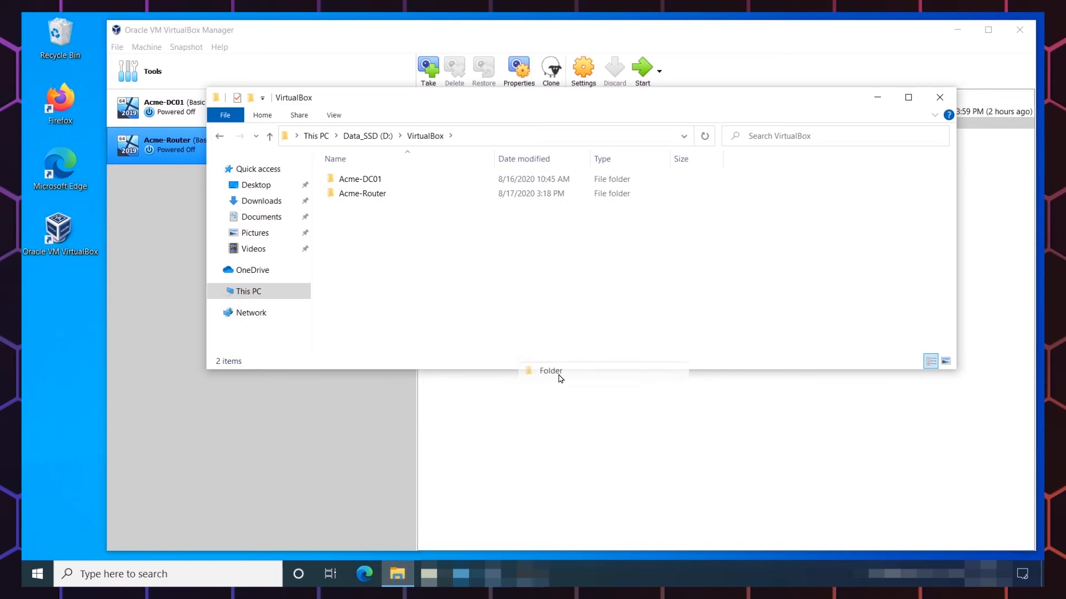
type("Acme")
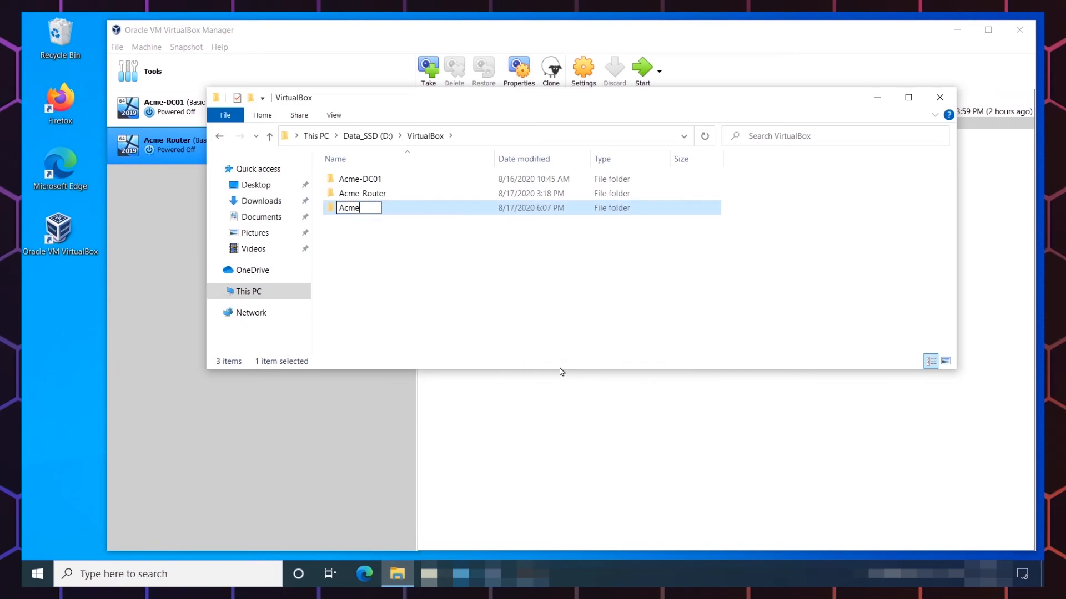
type("-Client01")
key("Return")
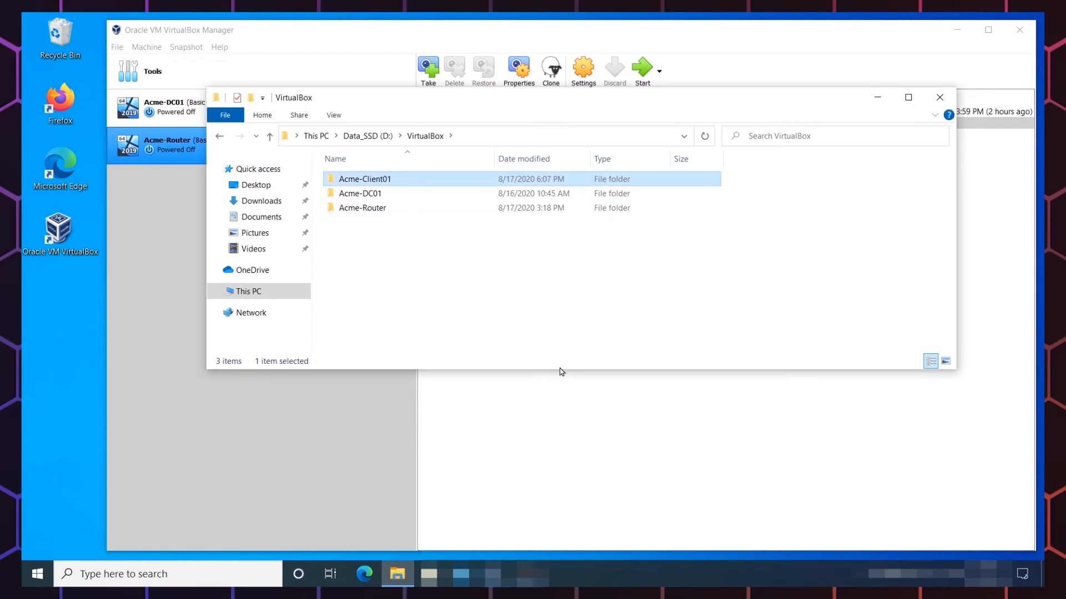
left_click(937, 97)
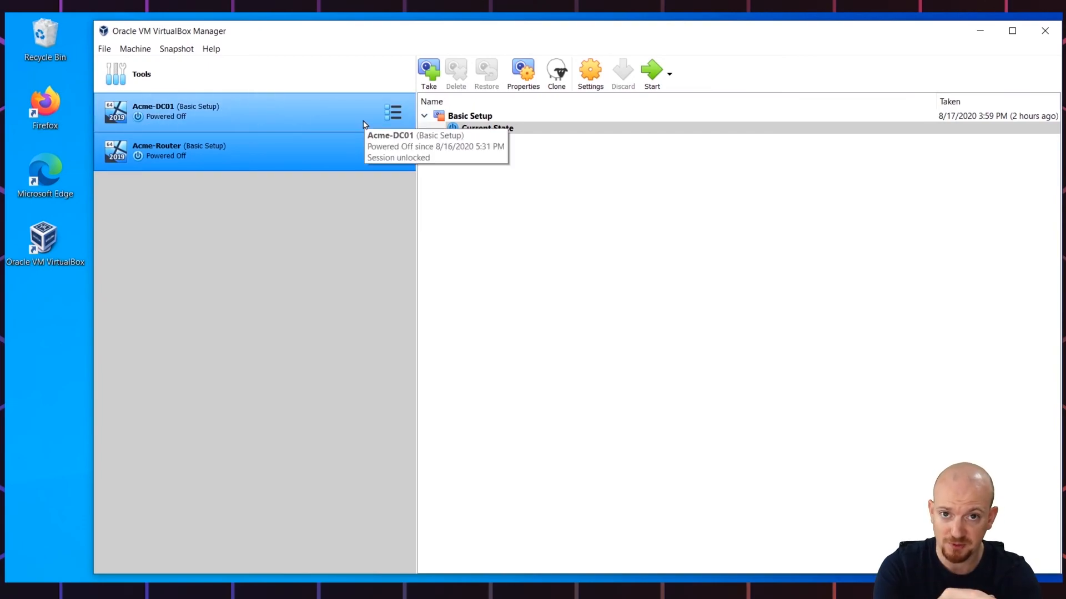
Step: Start a new virtual machine named Acme-Client01
left_click(135, 49)
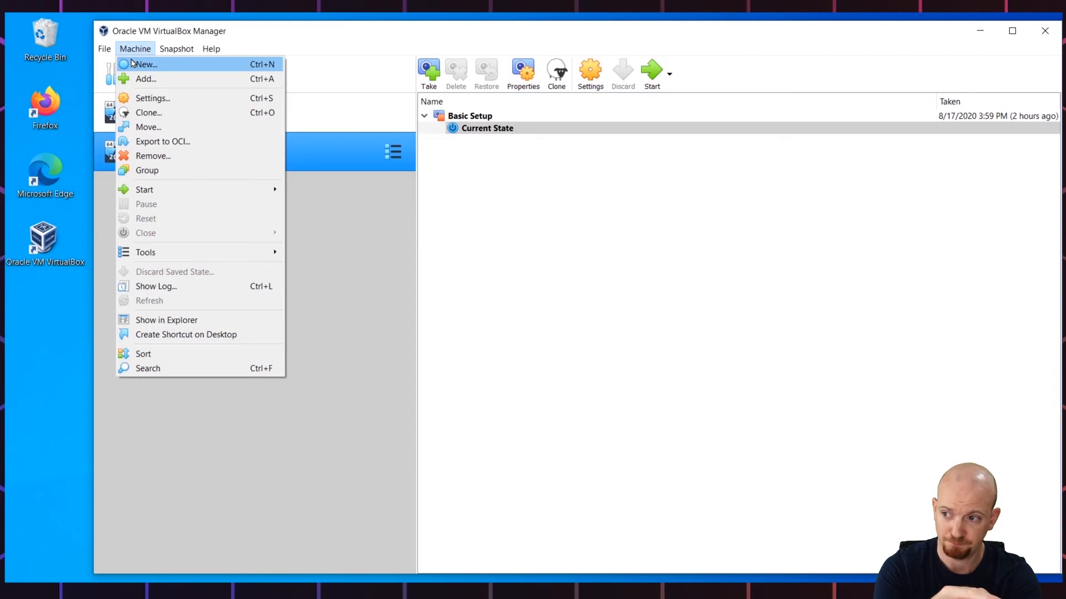
left_click(132, 63)
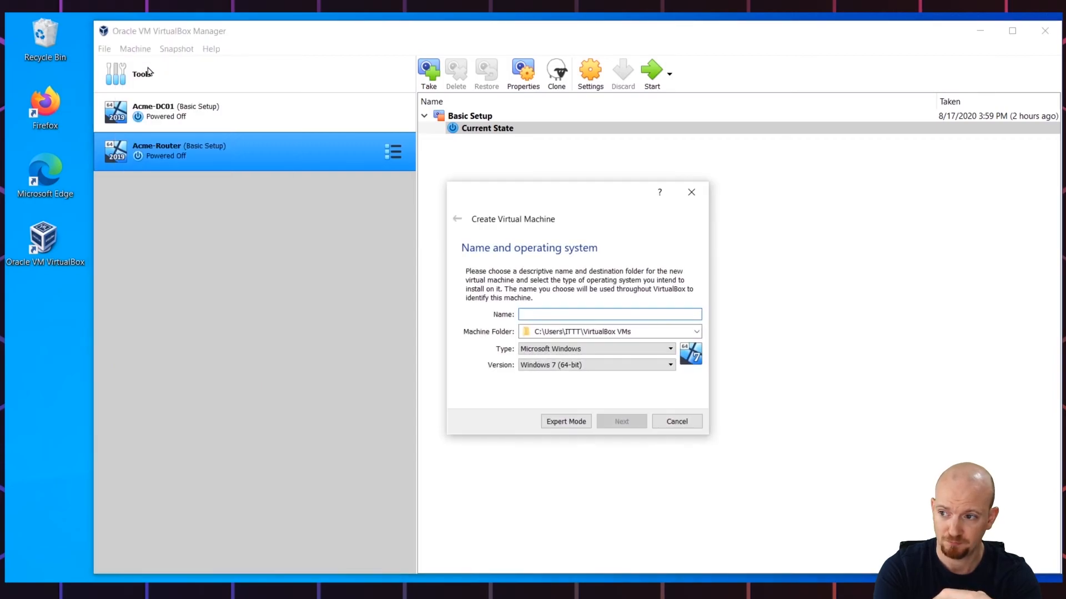
type("Acme-Client01")
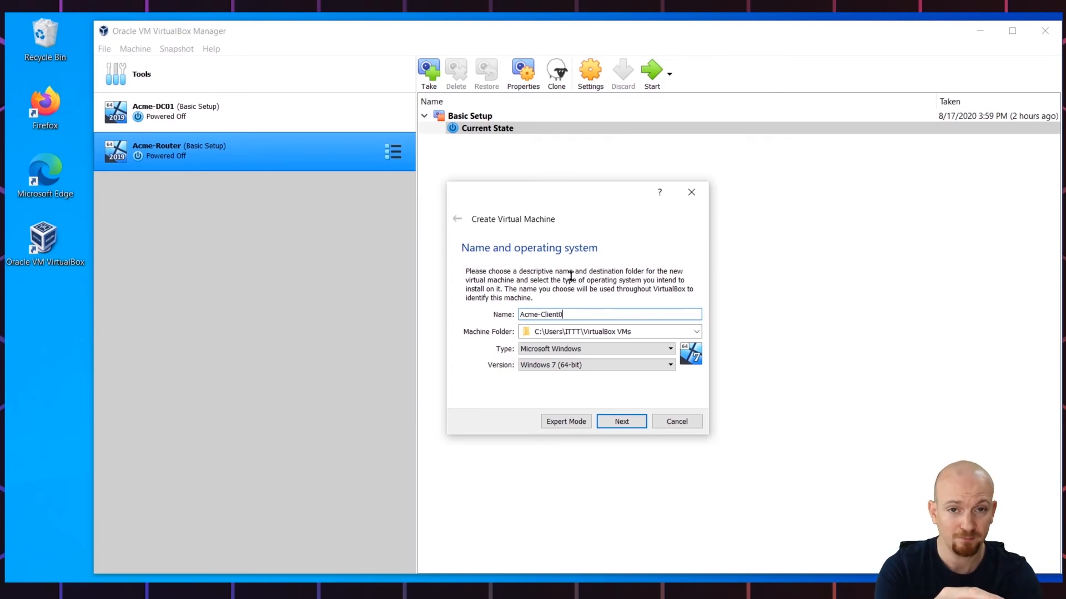
Step: Set the machine folder to D:\VirtualBox\Acme-Client01
left_click(696, 331)
left_click(595, 356)
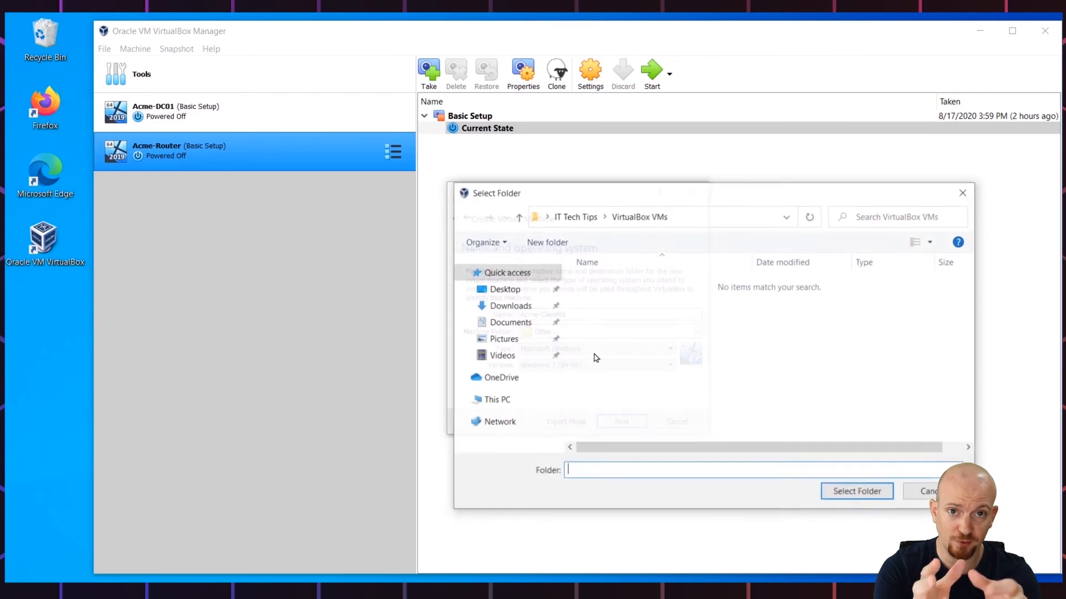
left_click(489, 400)
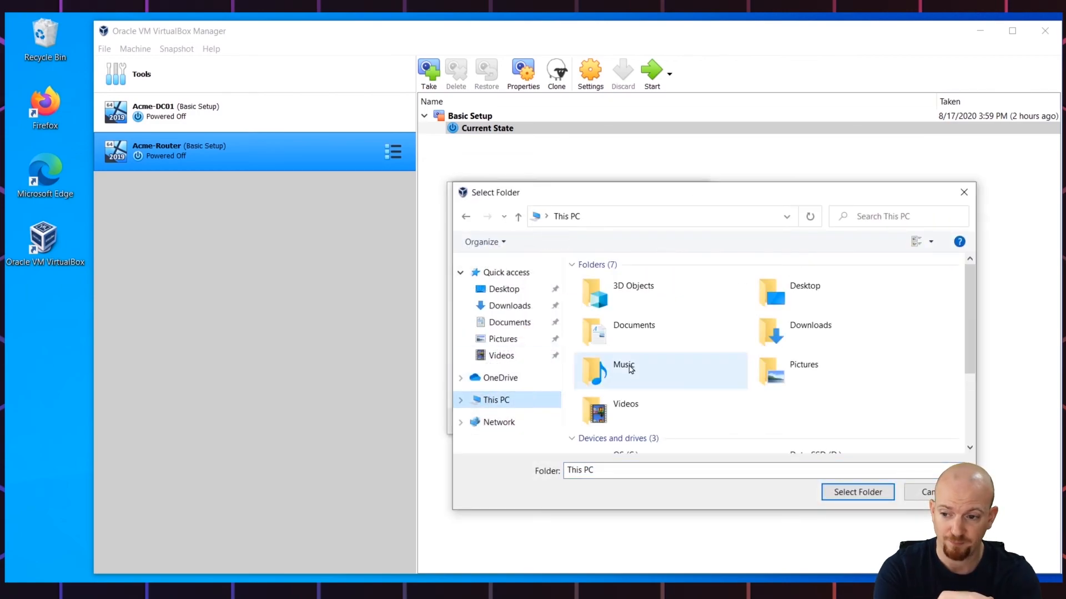
scroll(738, 367, "down", 2)
double_click(816, 379)
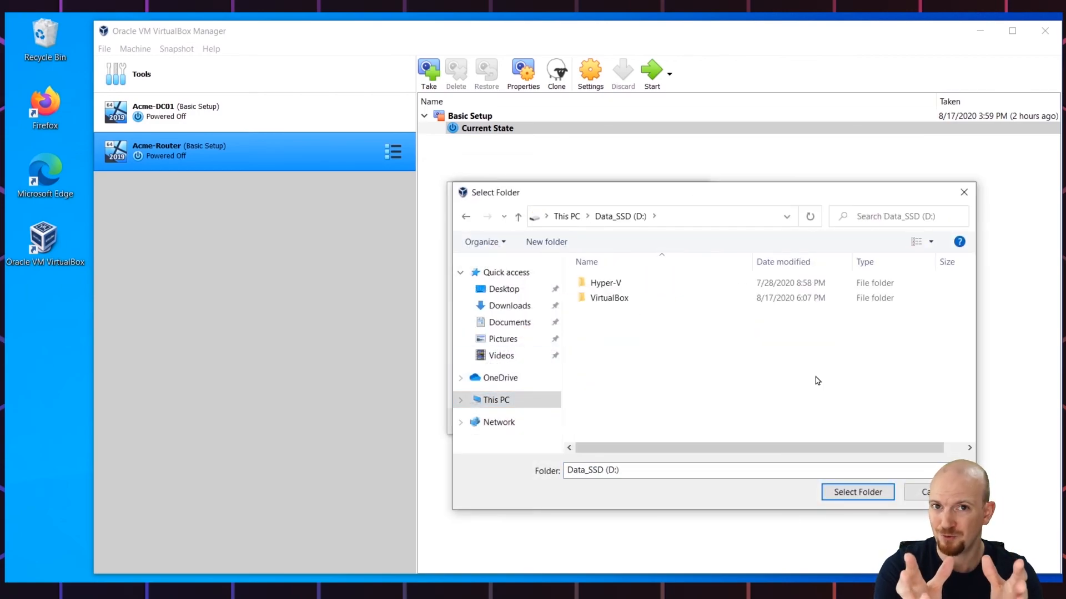
double_click(592, 300)
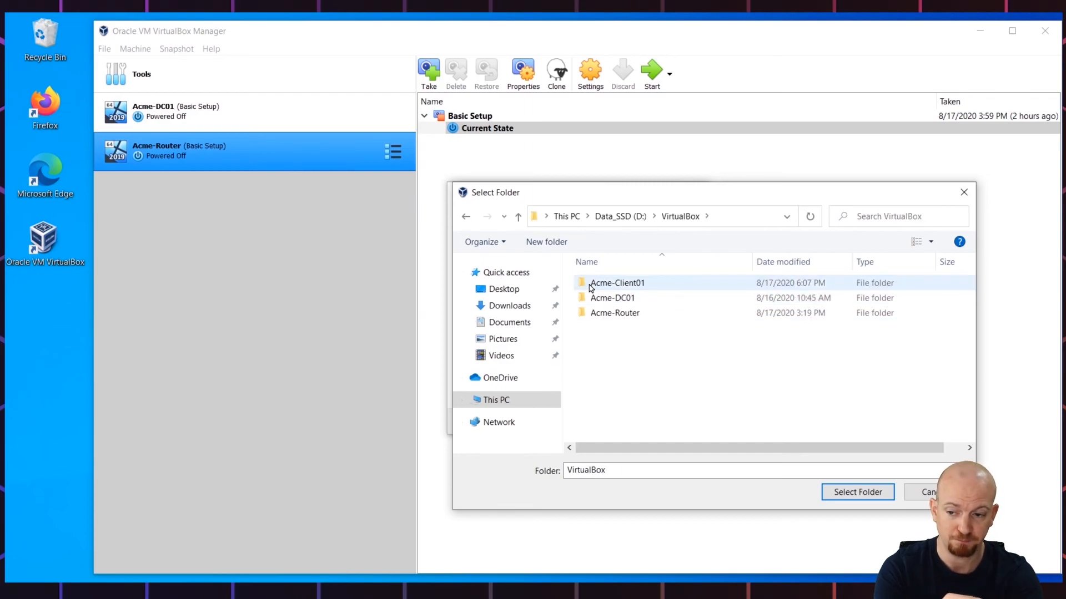
double_click(589, 283)
left_click(844, 493)
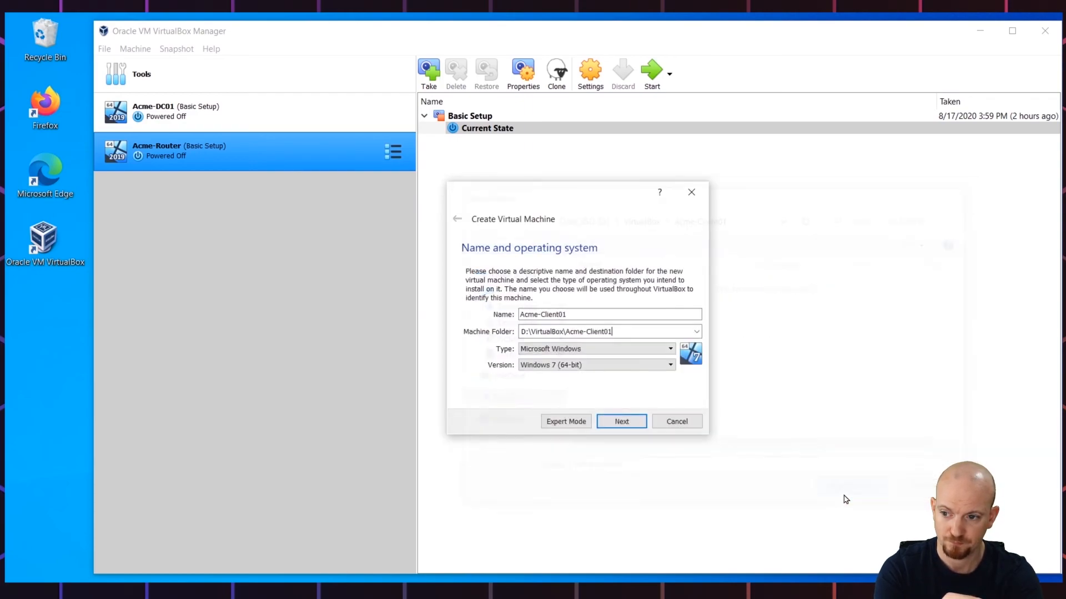
Step: Set the type to Microsoft Windows, version Windows 10 (64-bit), and continue
left_click(577, 351)
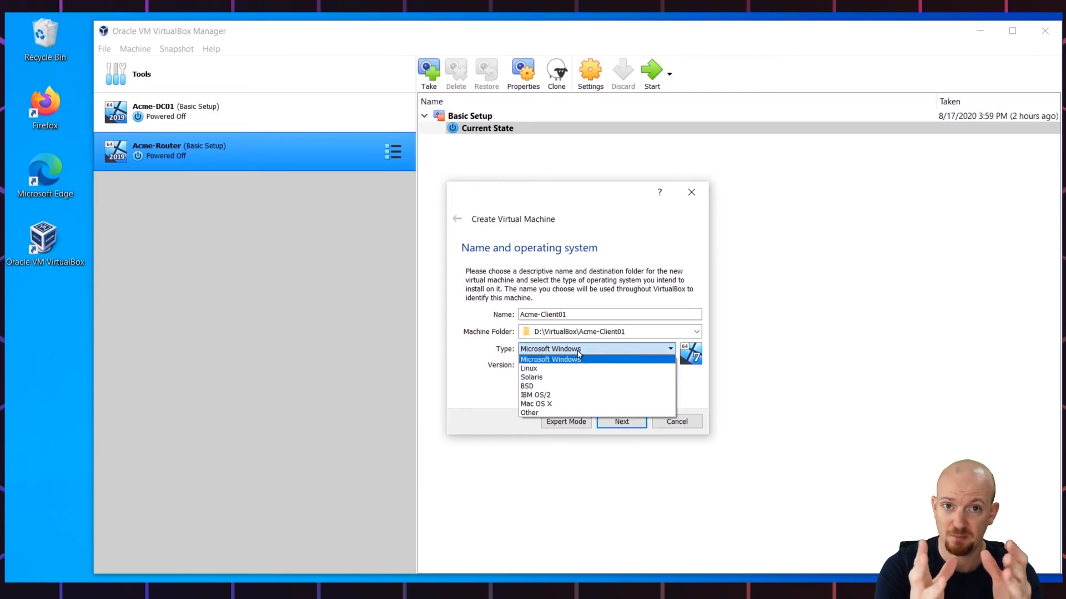
left_click(580, 360)
left_click(658, 367)
scroll(633, 396, "down", 5)
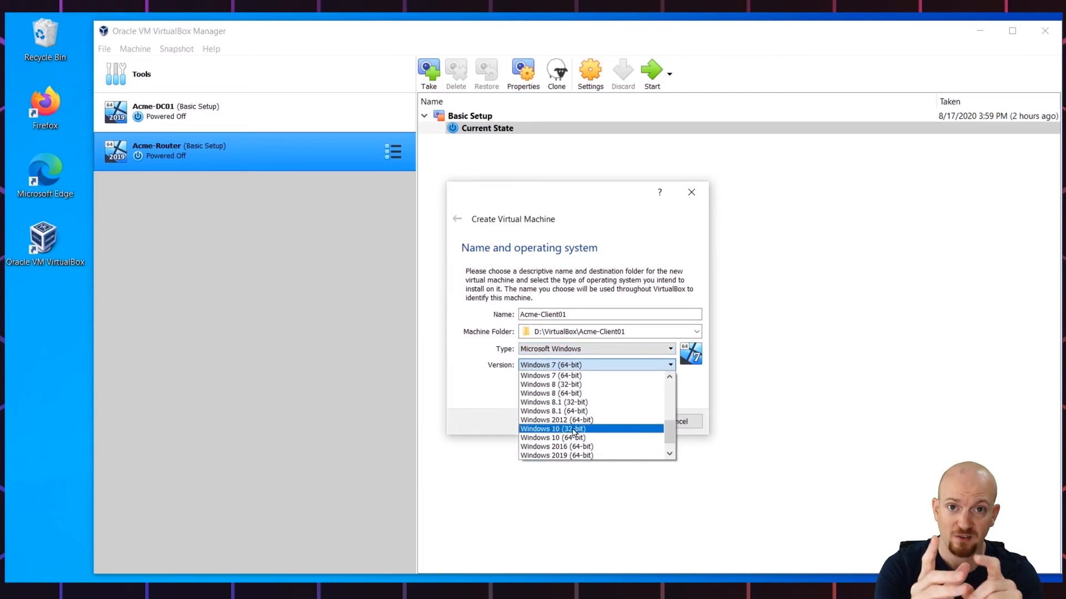
left_click(561, 438)
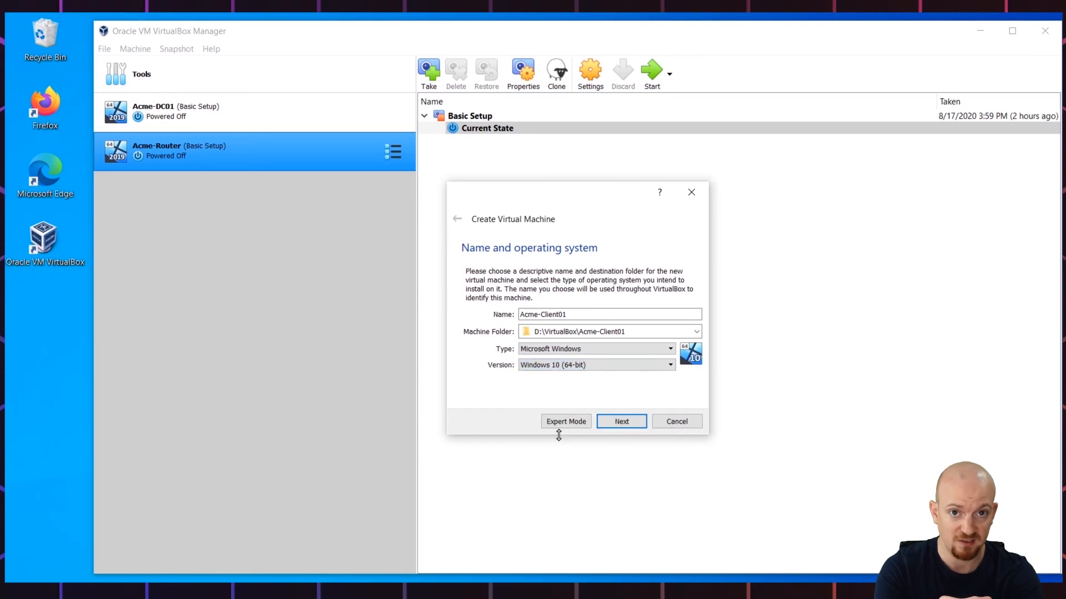
left_click(622, 422)
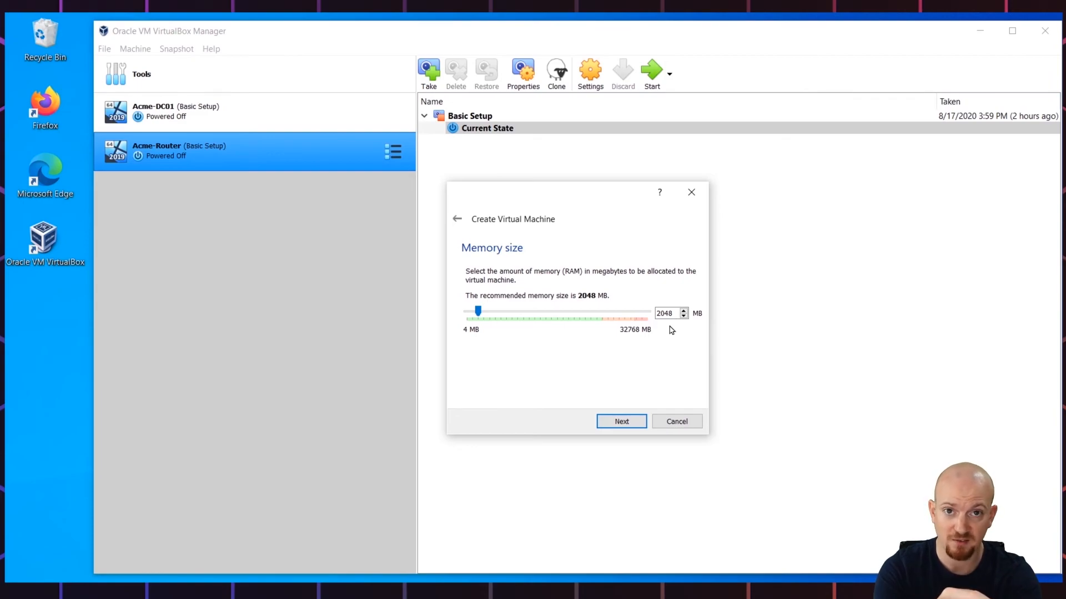
Step: Keep 2048 MB memory and create a dynamically allocated 80 GB VDI hard disk
left_click(617, 422)
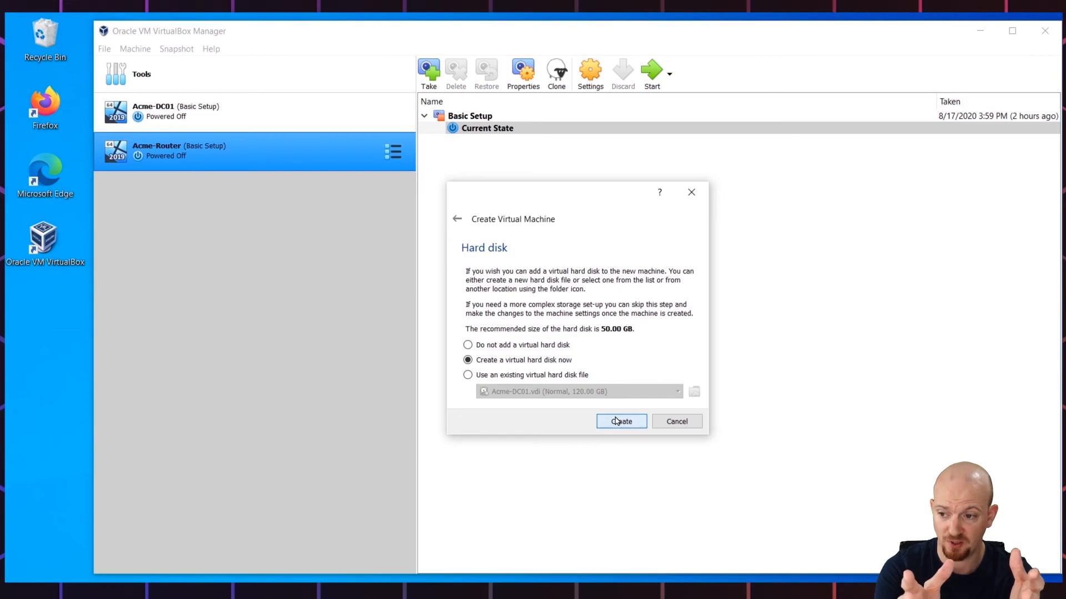
left_click(617, 422)
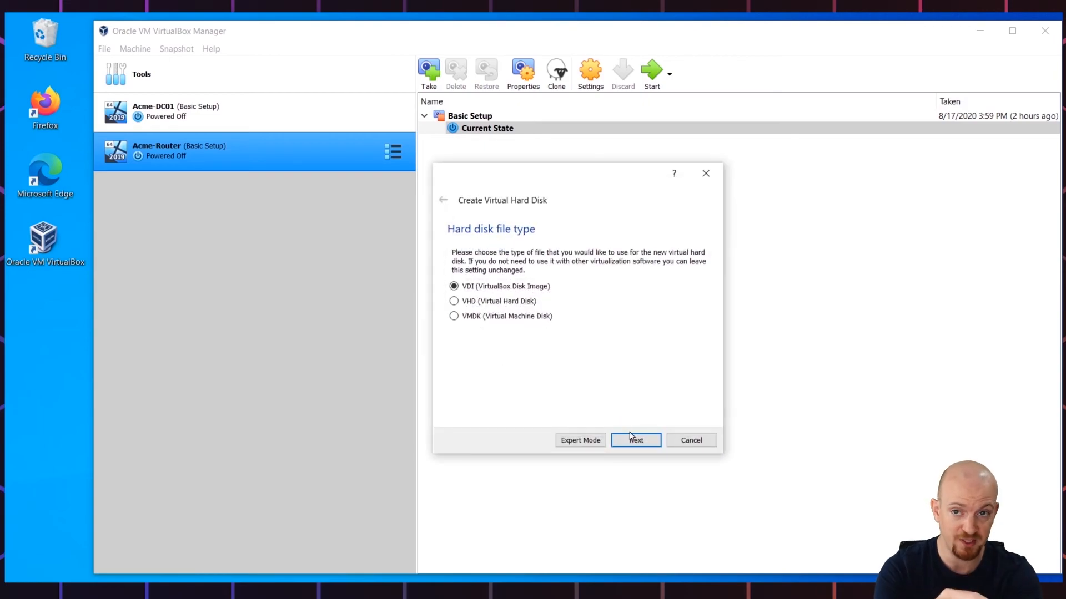
left_click(633, 440)
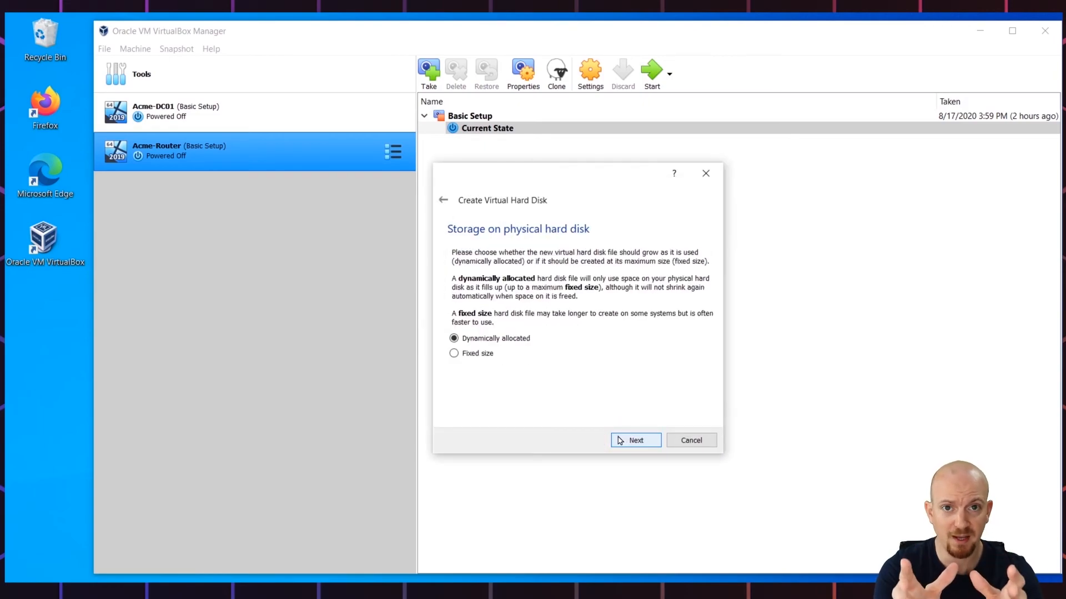
left_click(619, 441)
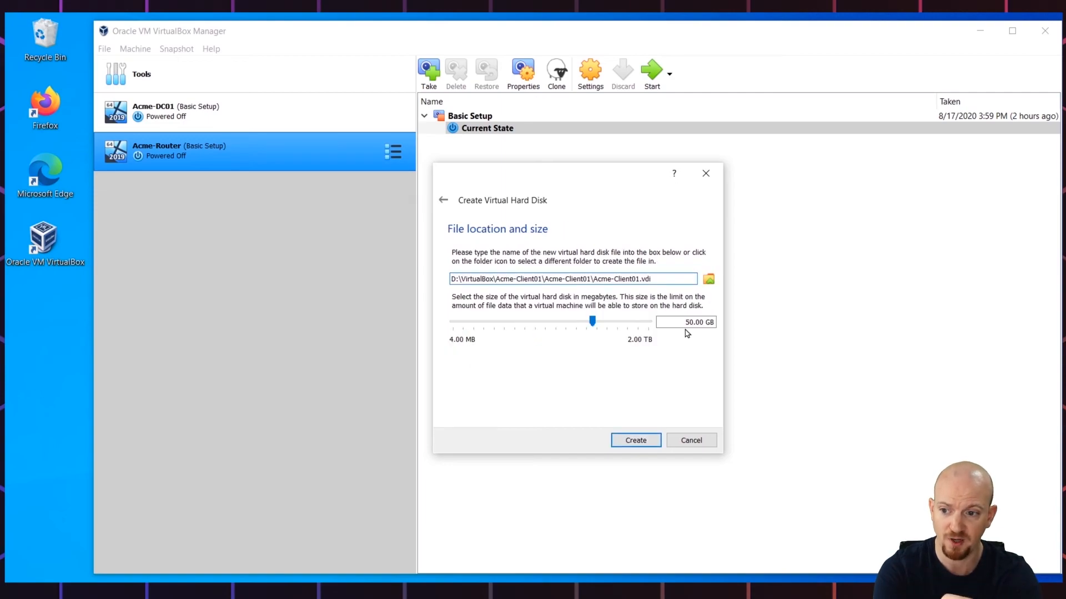
left_click_drag(685, 322, 689, 322)
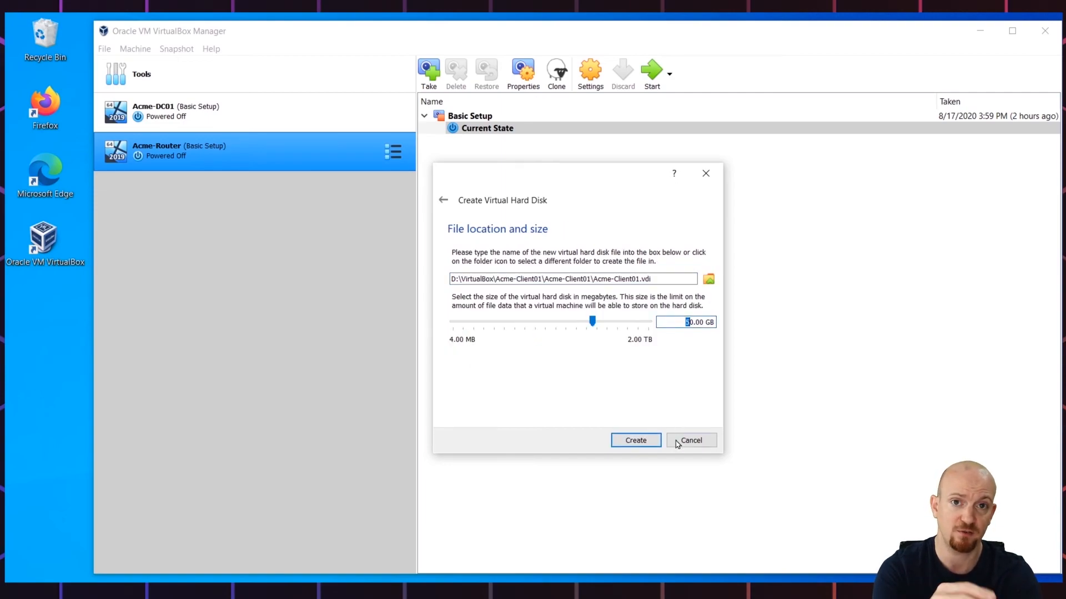
type("8")
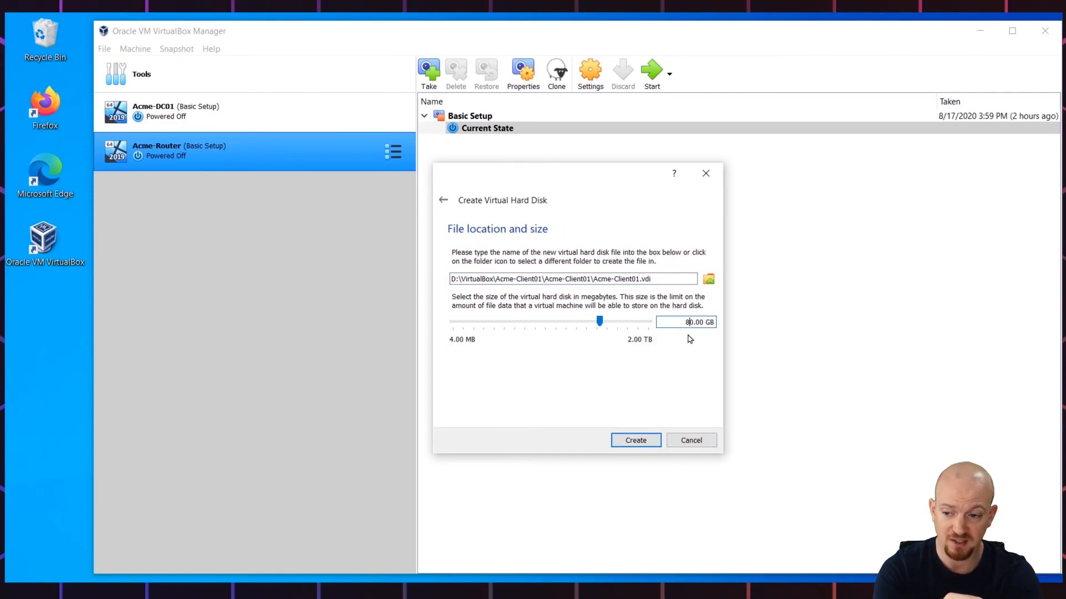
left_click(631, 440)
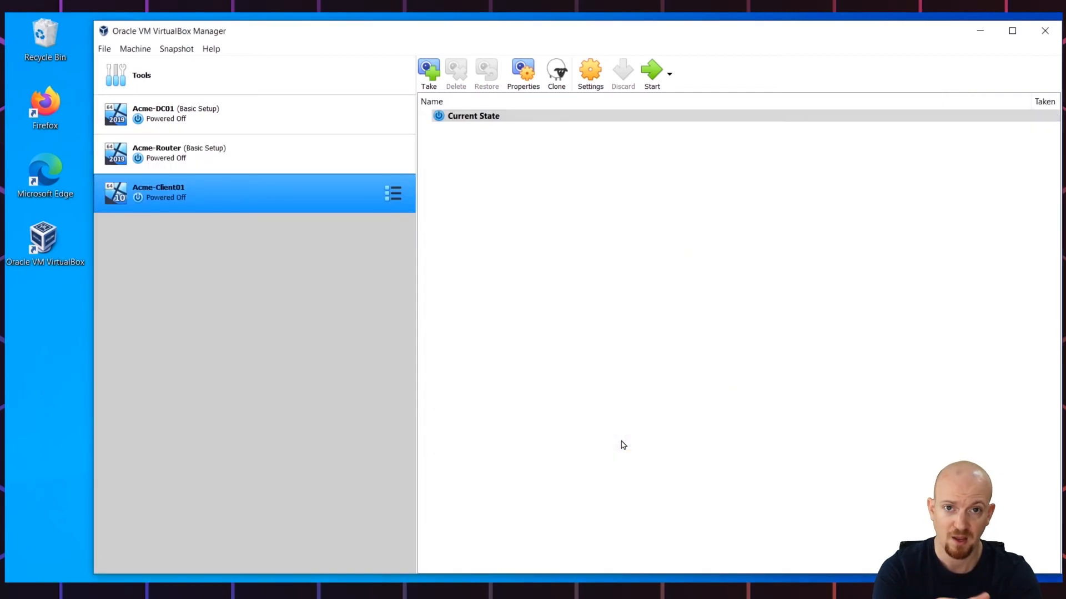
Step: Set Acme-Client01's processor count to 2 in its System settings
left_click(592, 82)
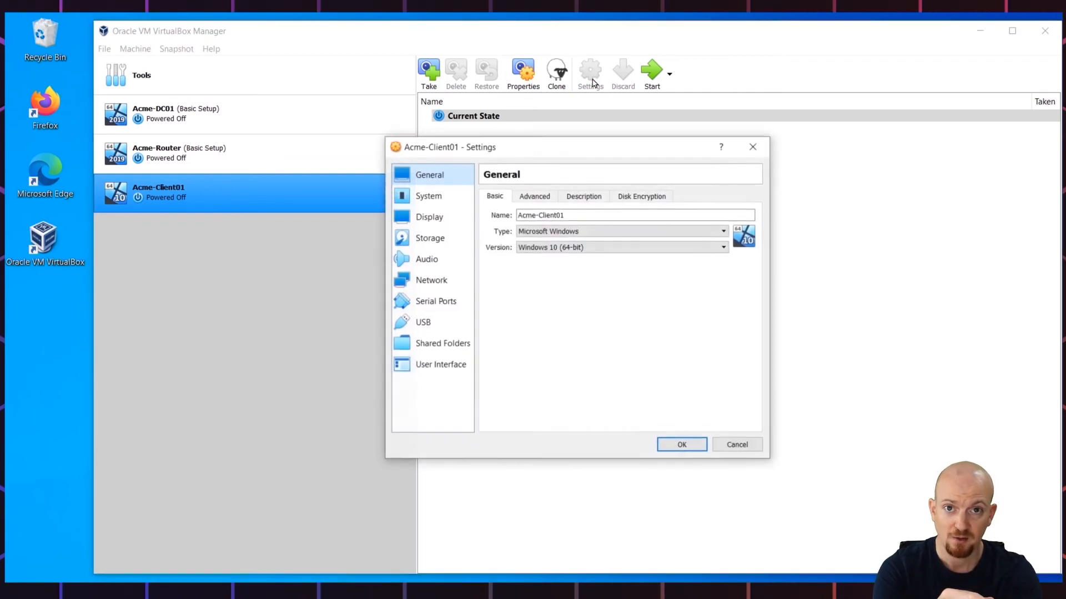
left_click(428, 197)
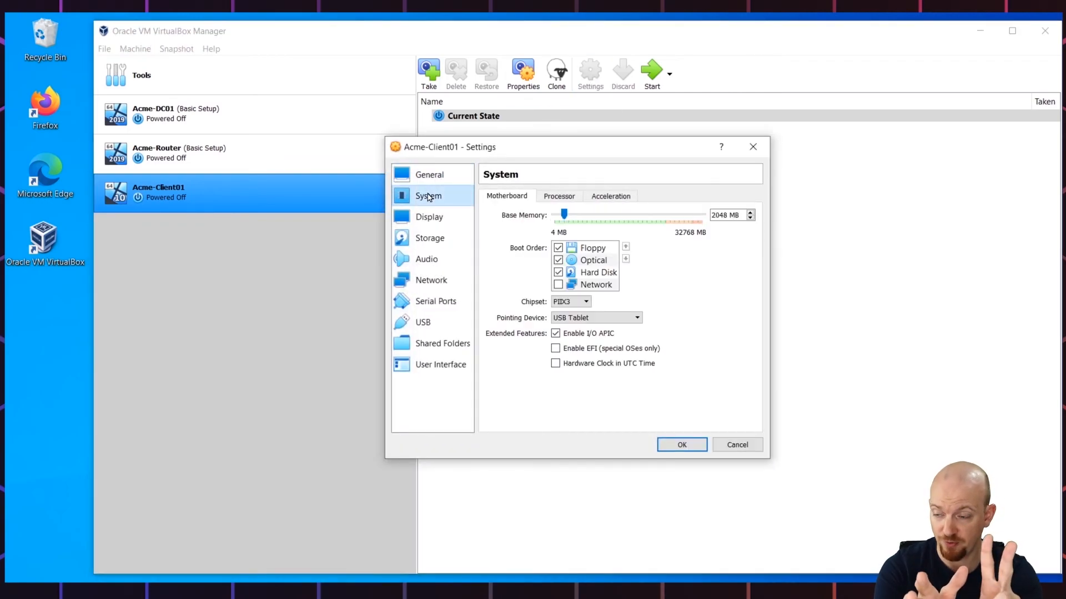
left_click(565, 200)
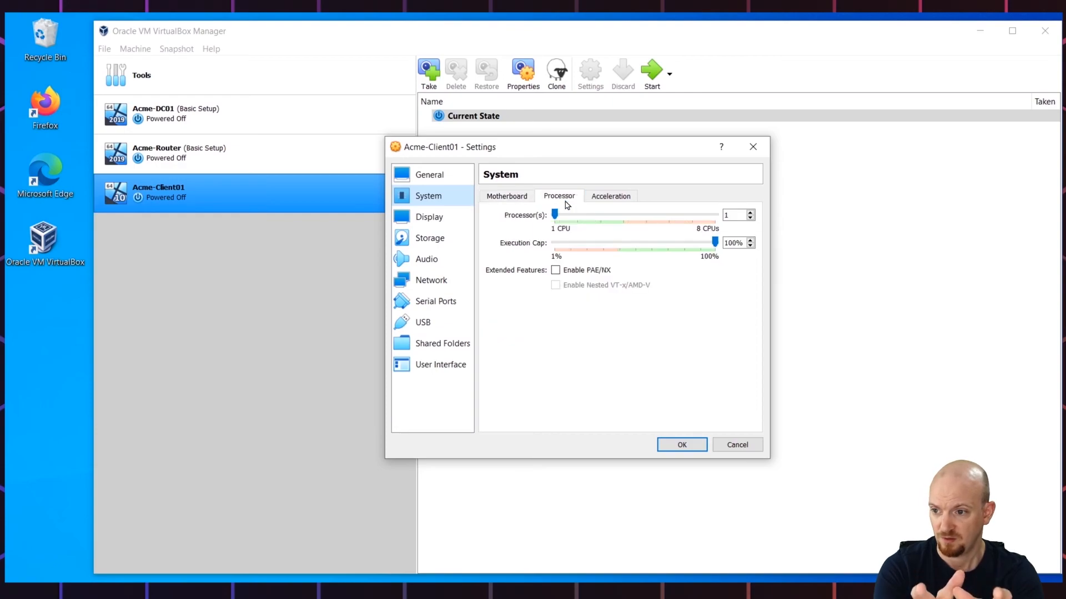
left_click(751, 213)
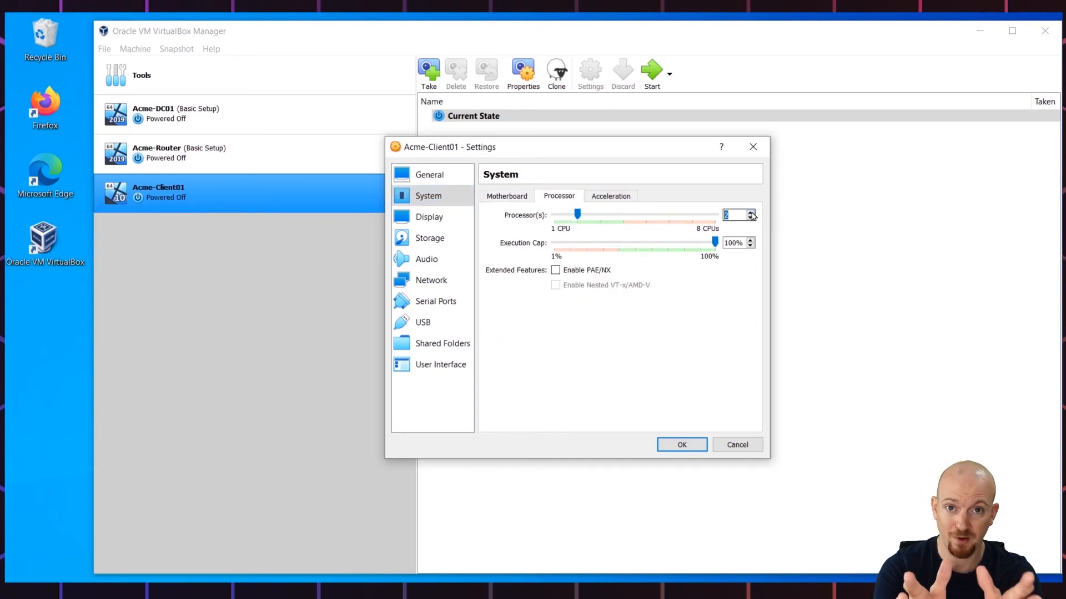
Step: Load Windows 10 2004.iso into the empty optical drive under Storage and save the settings
left_click(441, 243)
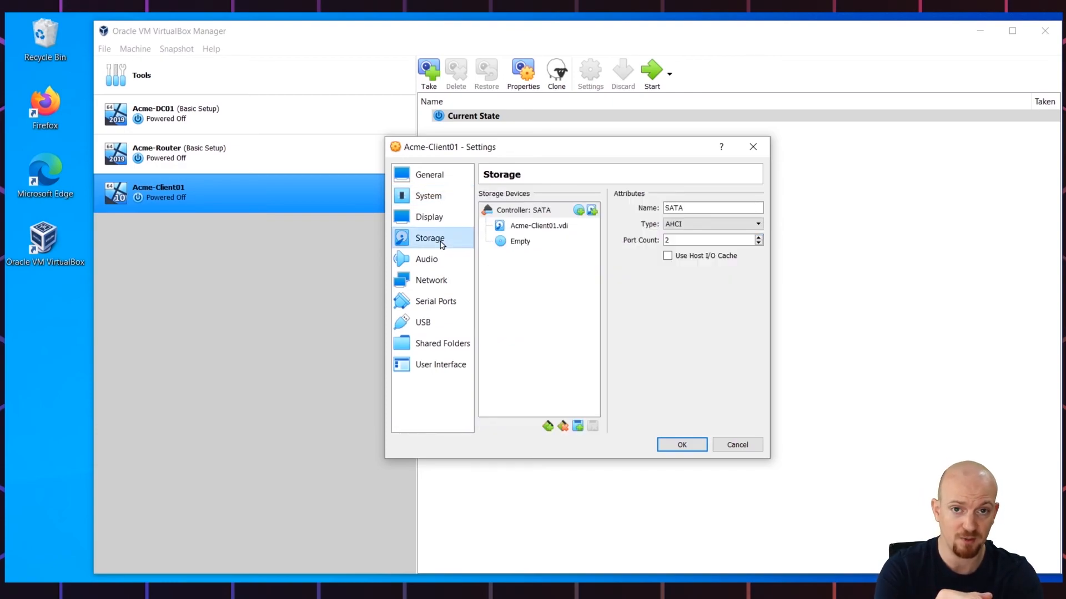
left_click(513, 245)
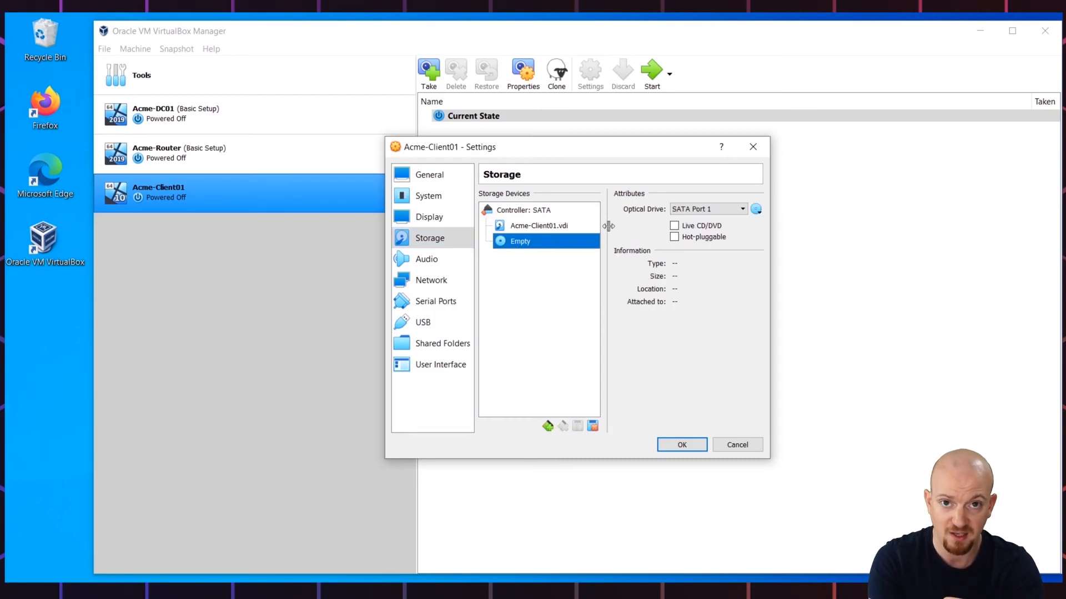
left_click(757, 209)
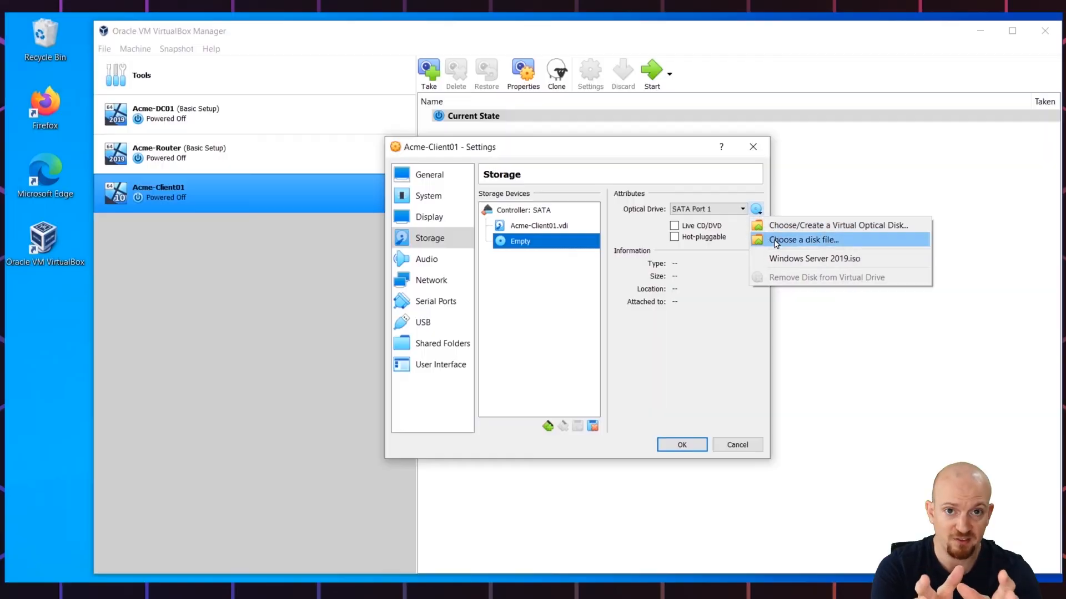
left_click(775, 241)
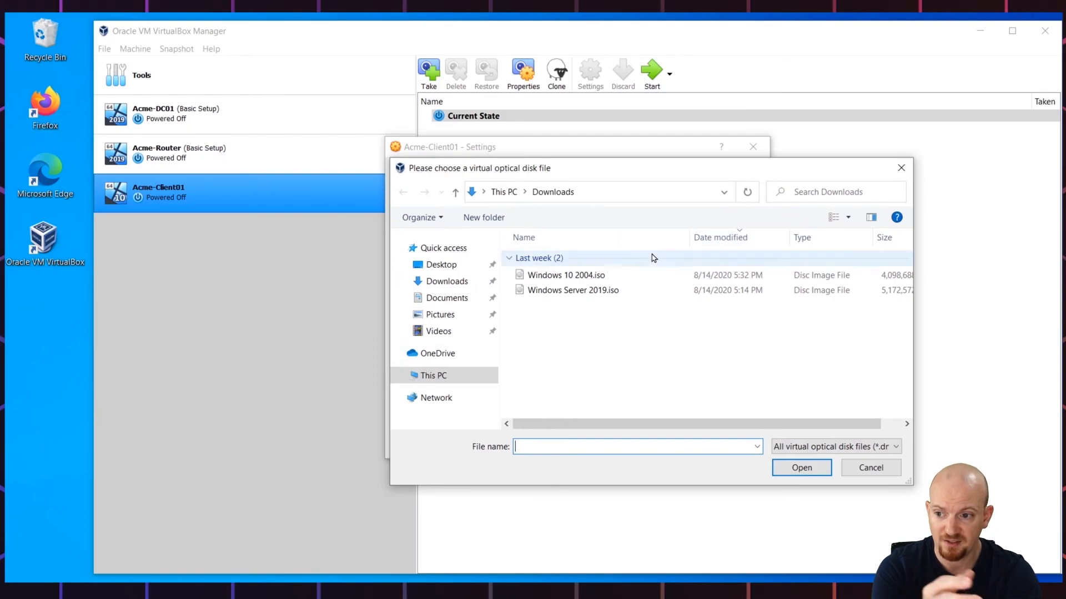
left_click(536, 283)
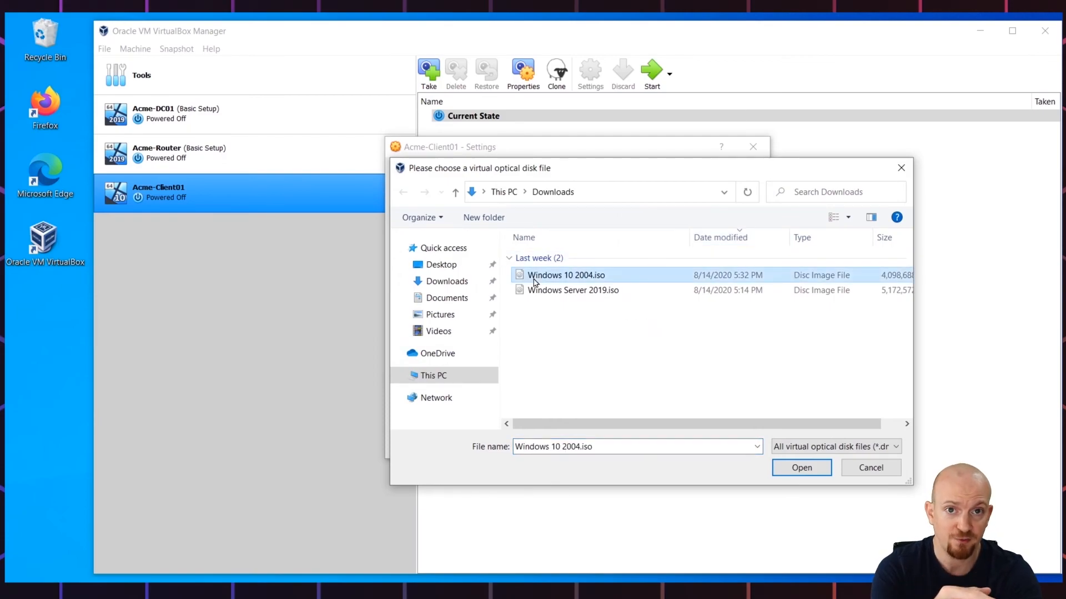
left_click(801, 471)
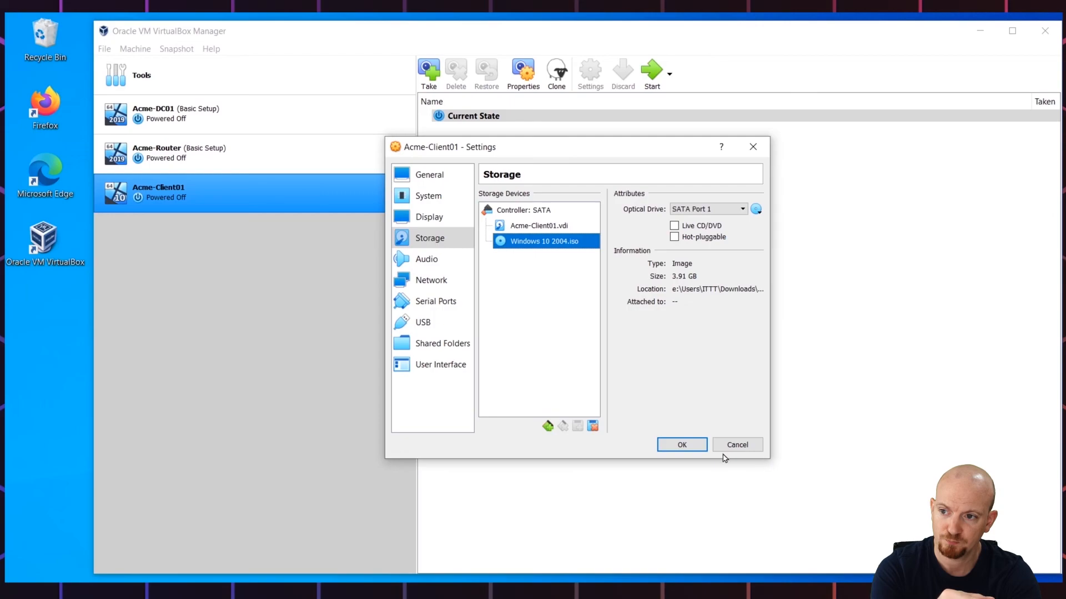
left_click(693, 447)
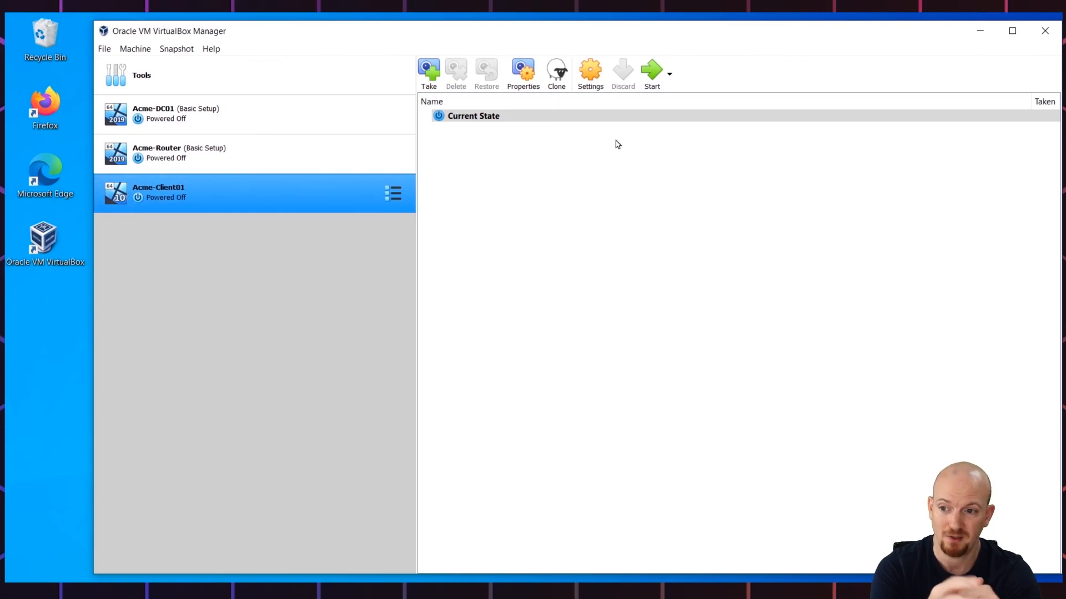
Step: Start Acme-Client01 with Windows 10 2004.iso as start-up disk and reposition its window
left_click(650, 73)
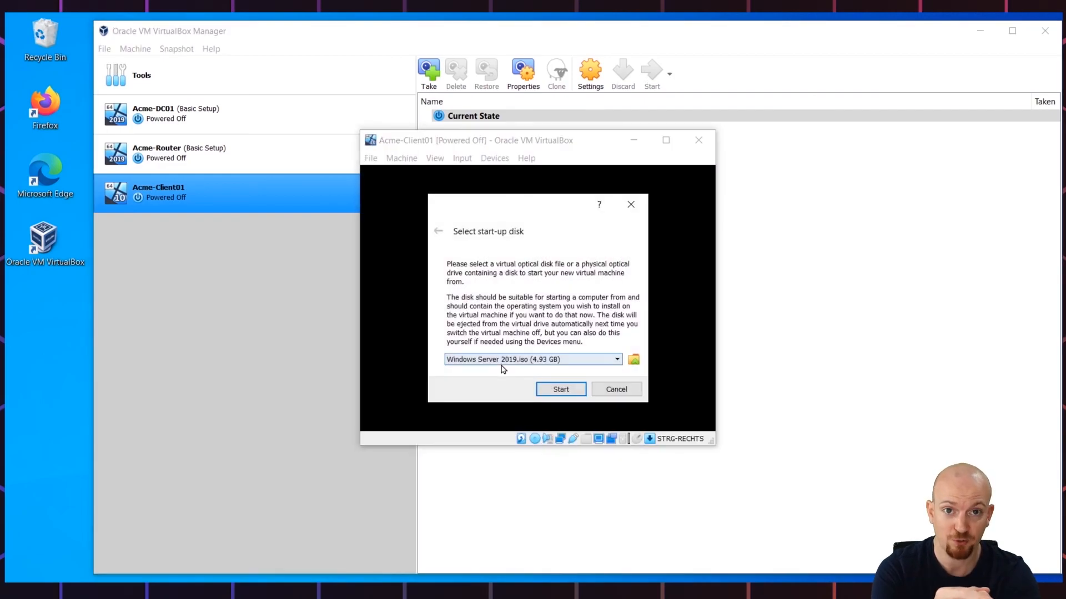
left_click(505, 362)
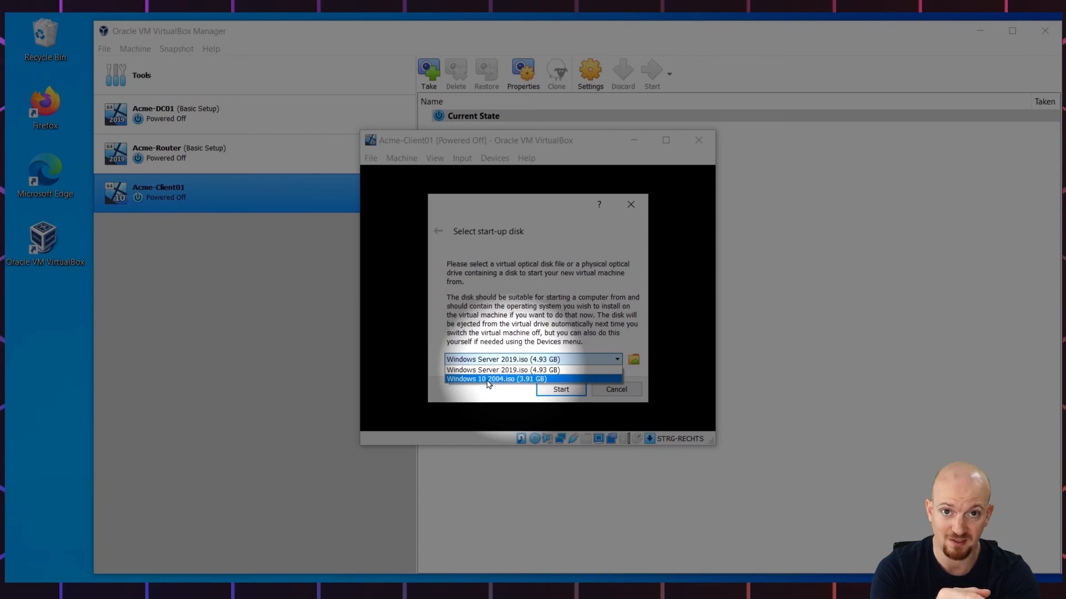
left_click(490, 381)
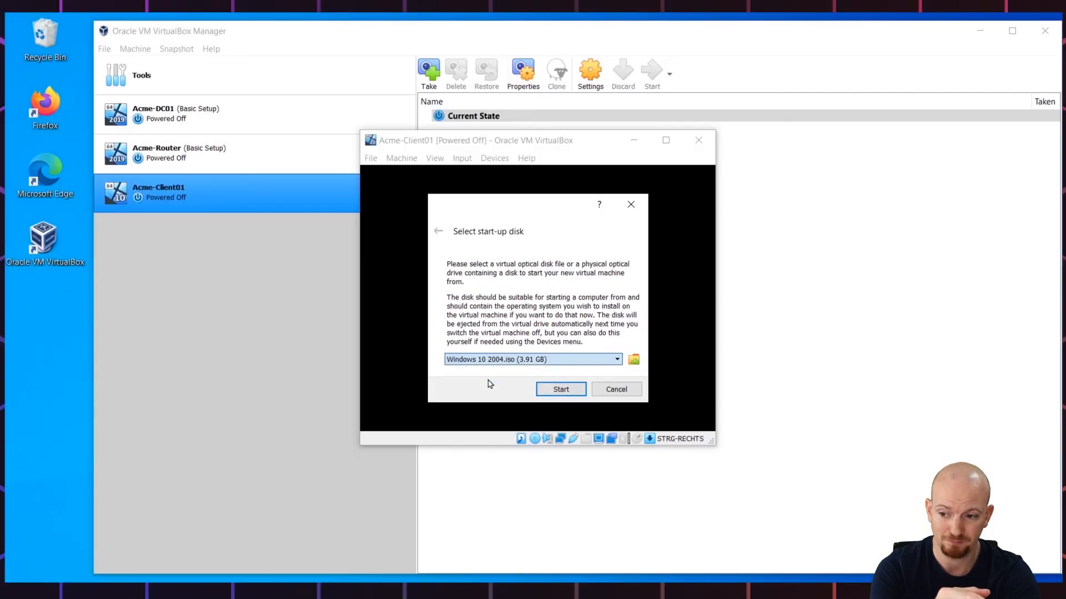
left_click(558, 391)
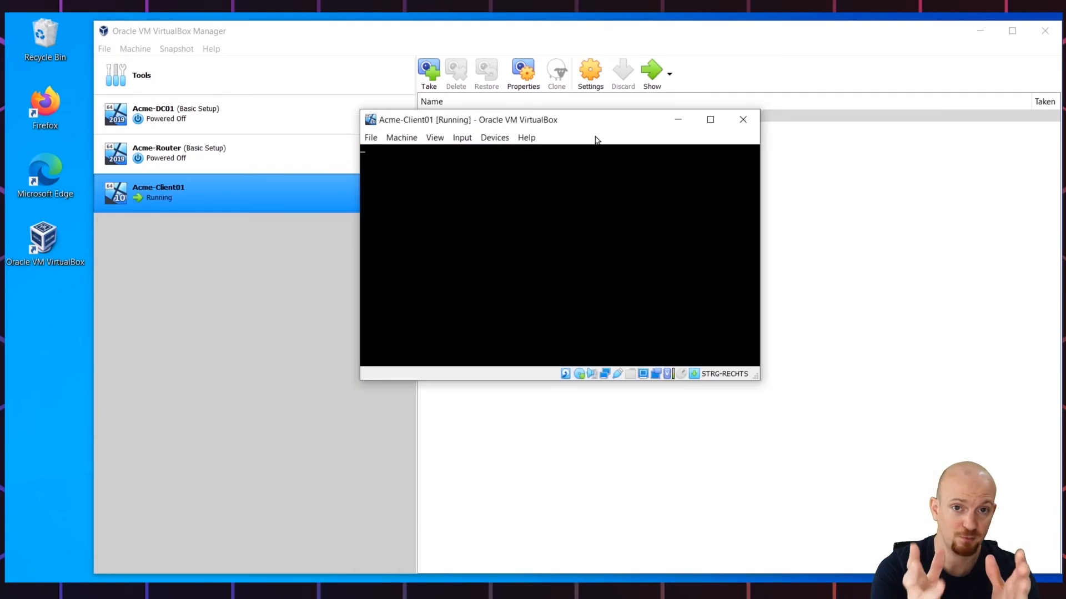
left_click_drag(512, 74, 503, 77)
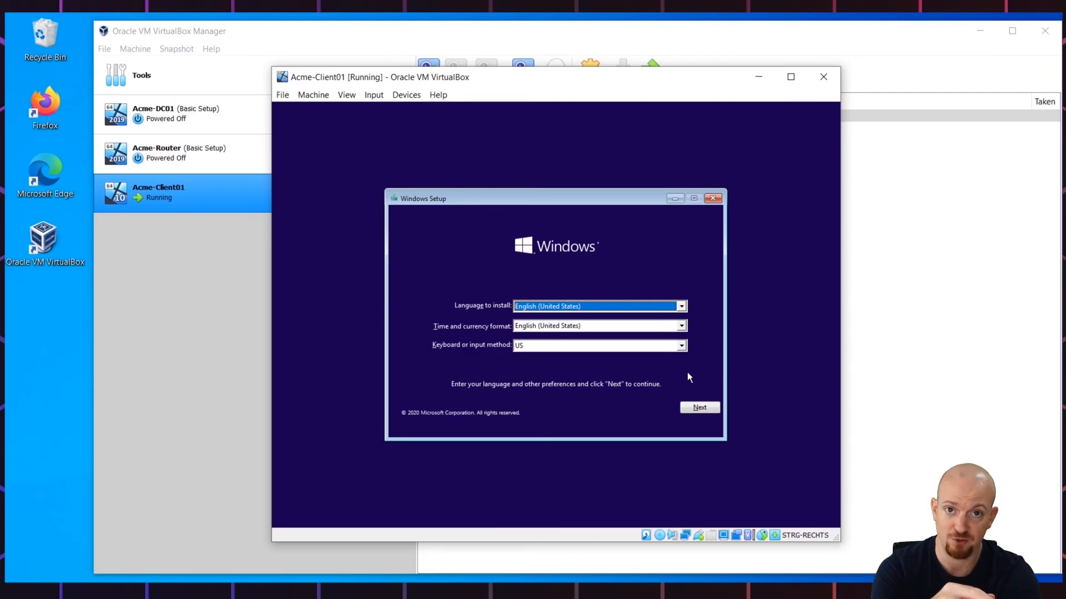
Step: Keep default language settings, install without a product key, and pick Windows 10 Pro
left_click(704, 411)
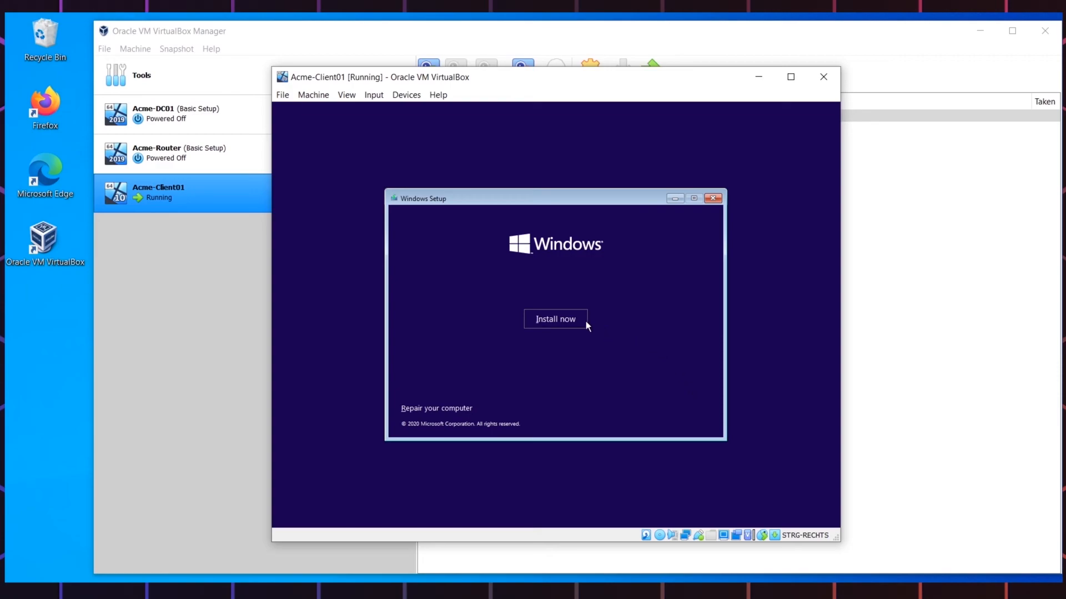
left_click(577, 319)
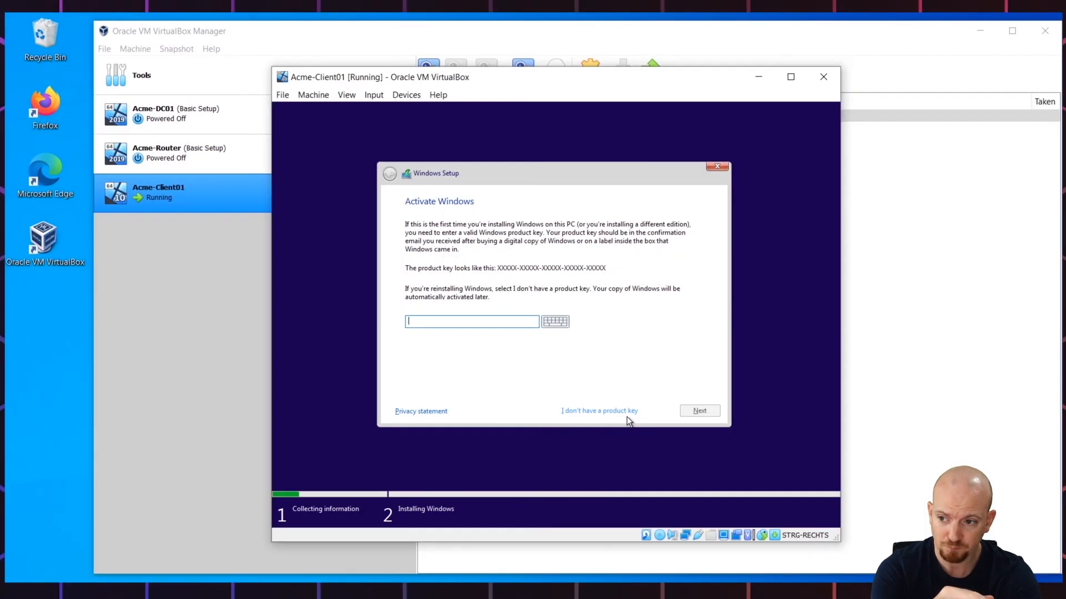
left_click(623, 411)
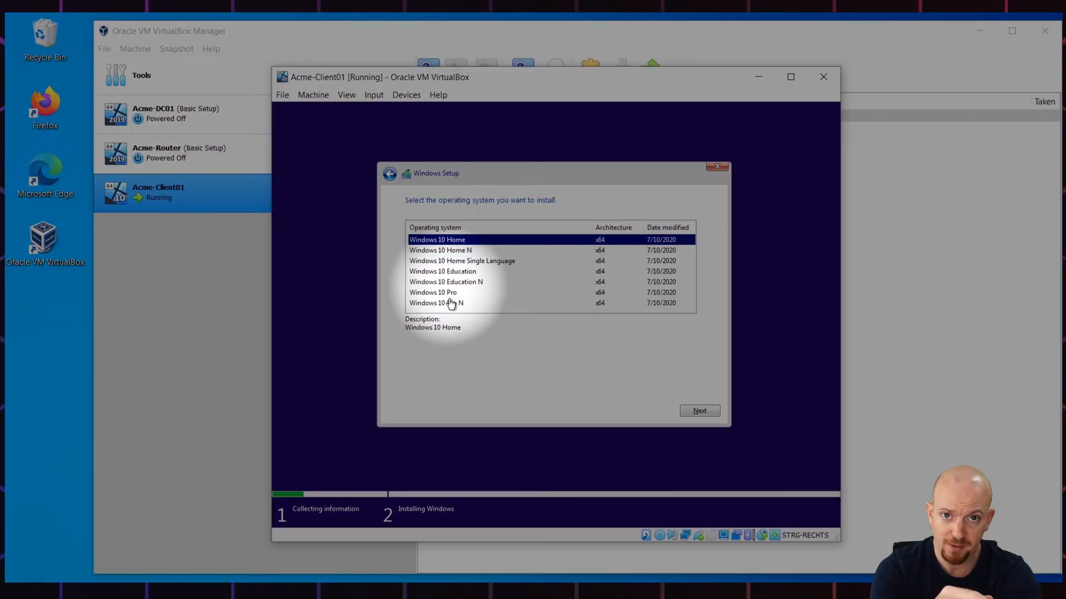
left_click(433, 293)
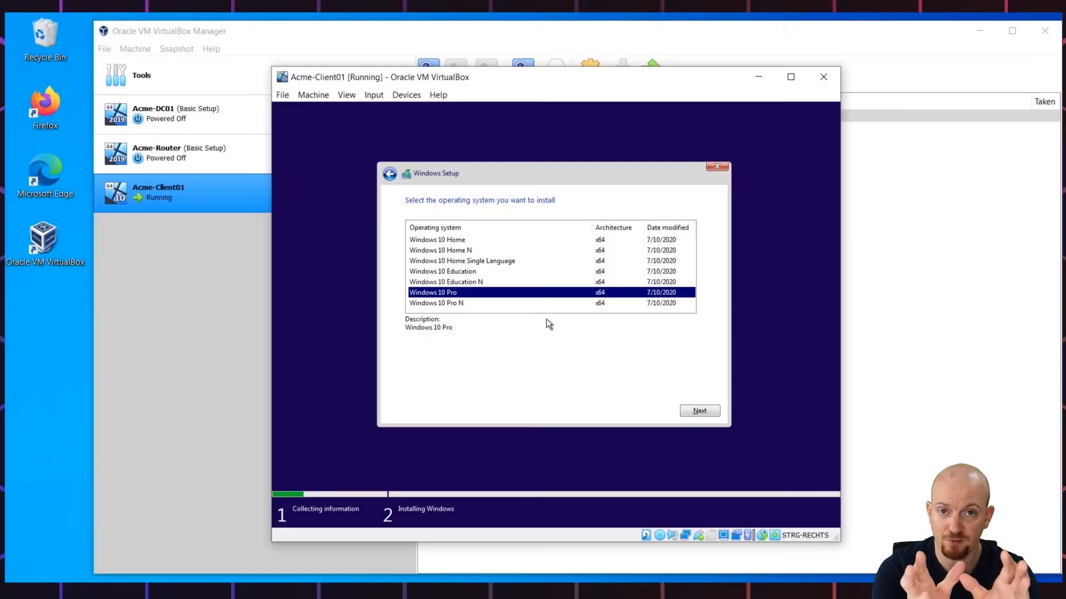
left_click(695, 411)
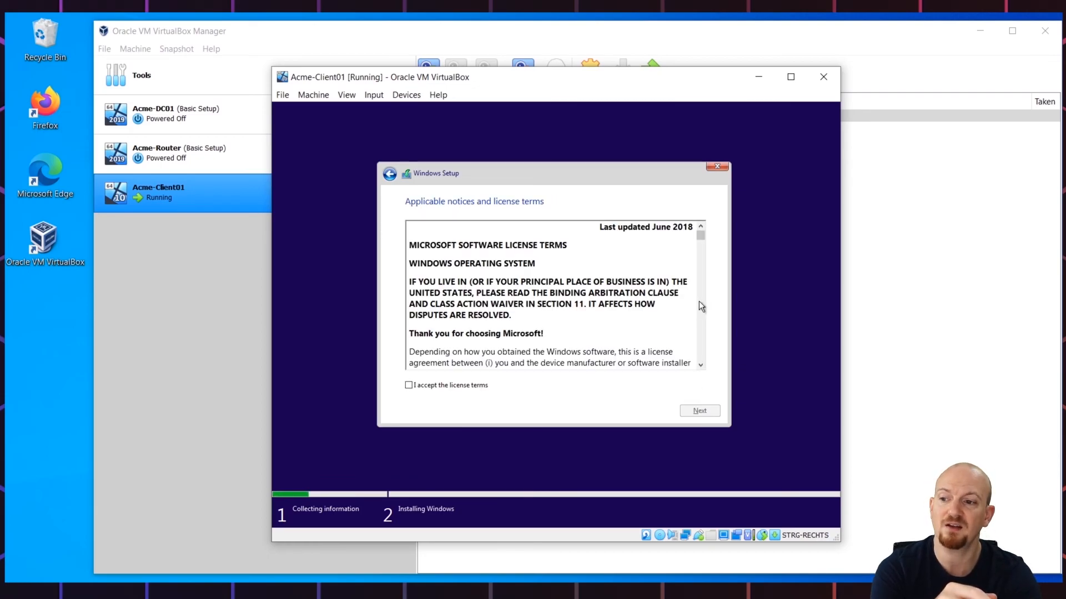
Step: Accept the license terms and choose the Custom installation type
left_click_drag(699, 237, 700, 359)
left_click(451, 387)
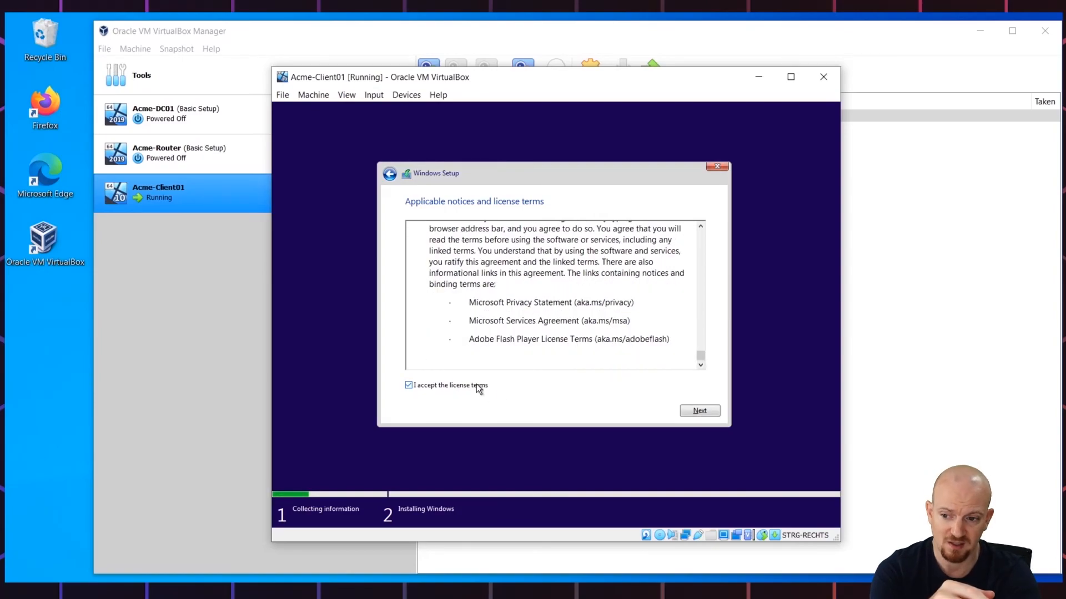
left_click(694, 412)
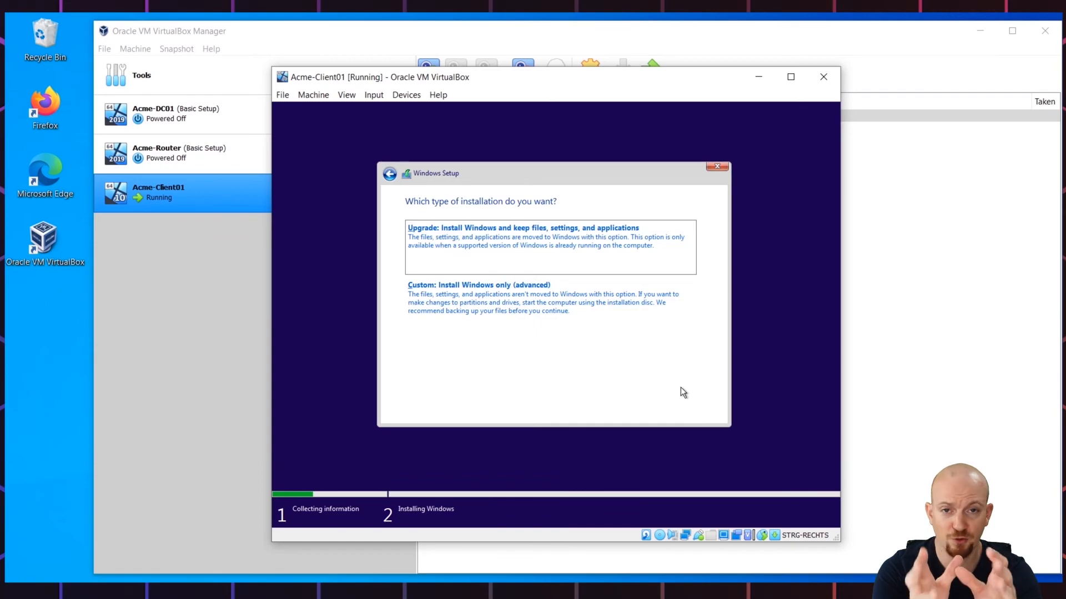
left_click(521, 324)
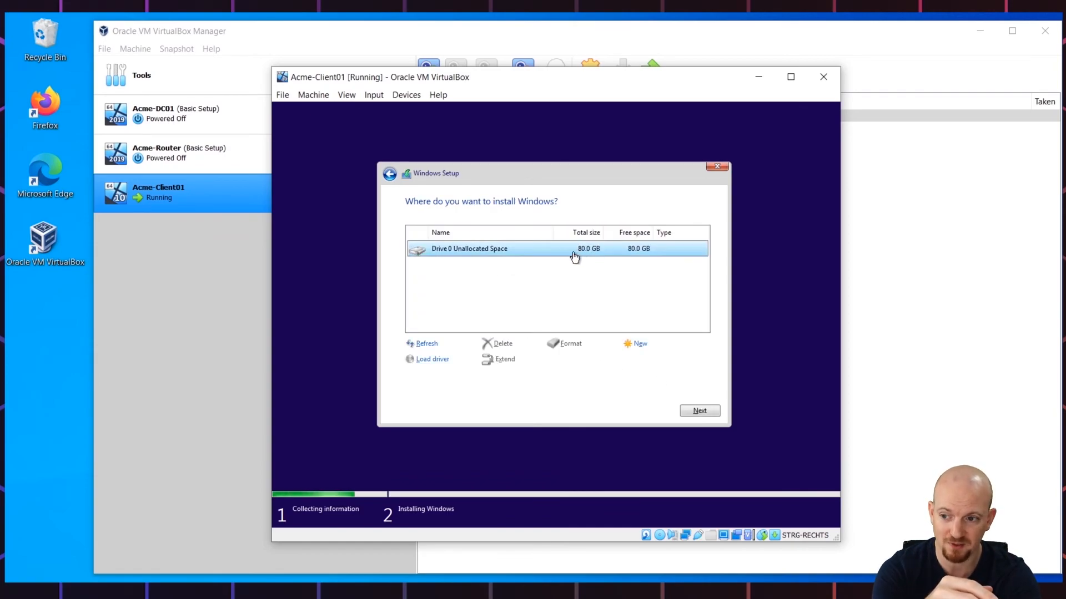
Step: Install Windows onto Drive 0 Unallocated Space
left_click(707, 411)
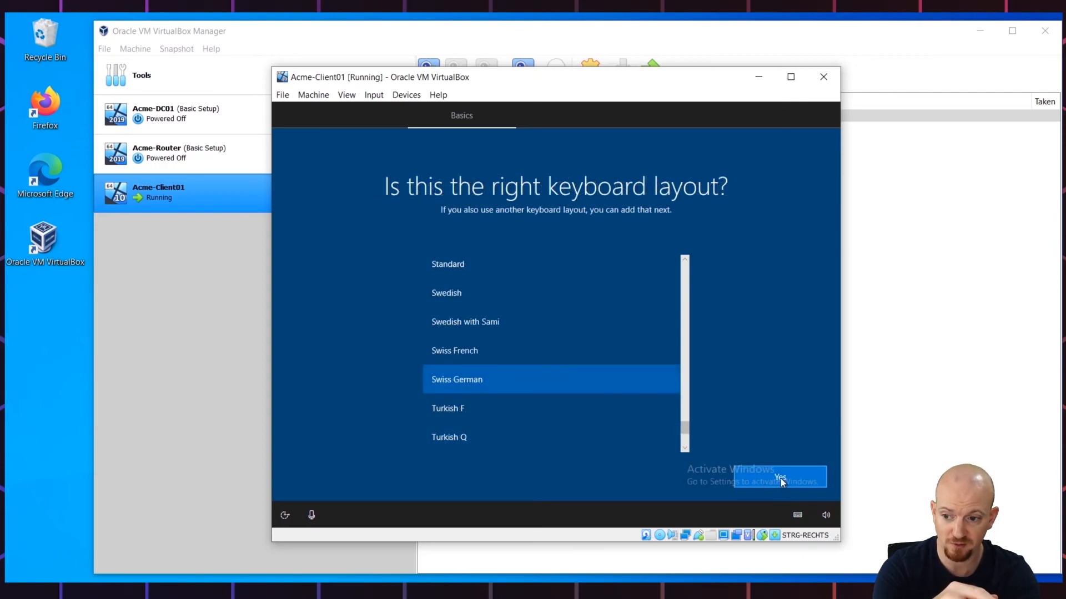
Step: Keep the suggested keyboard layout, choose personal use, and set up an offline account with limited experience
left_click(781, 478)
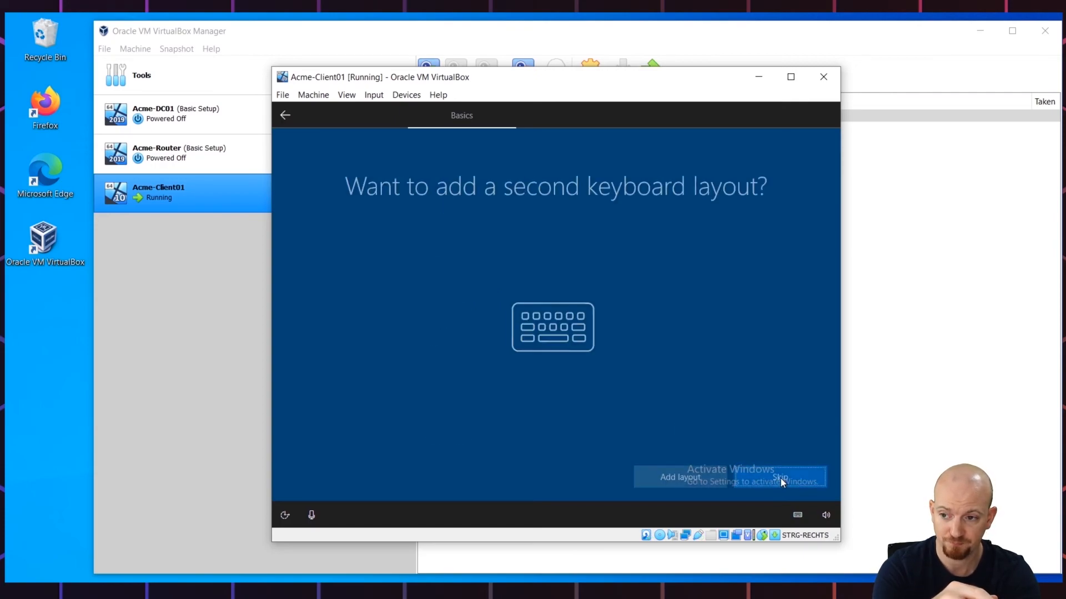
left_click(780, 478)
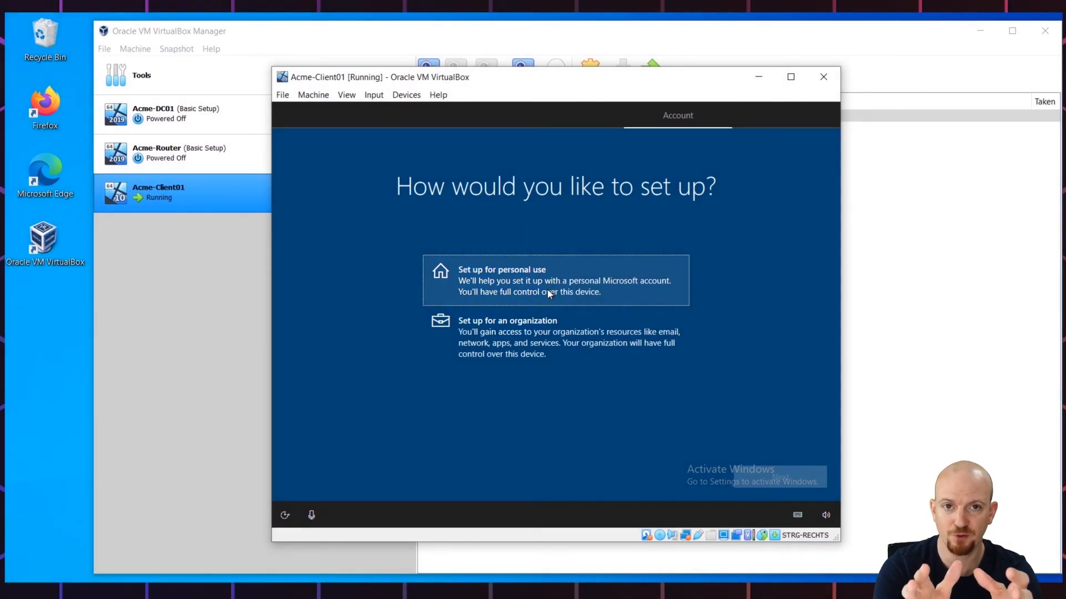
left_click(548, 289)
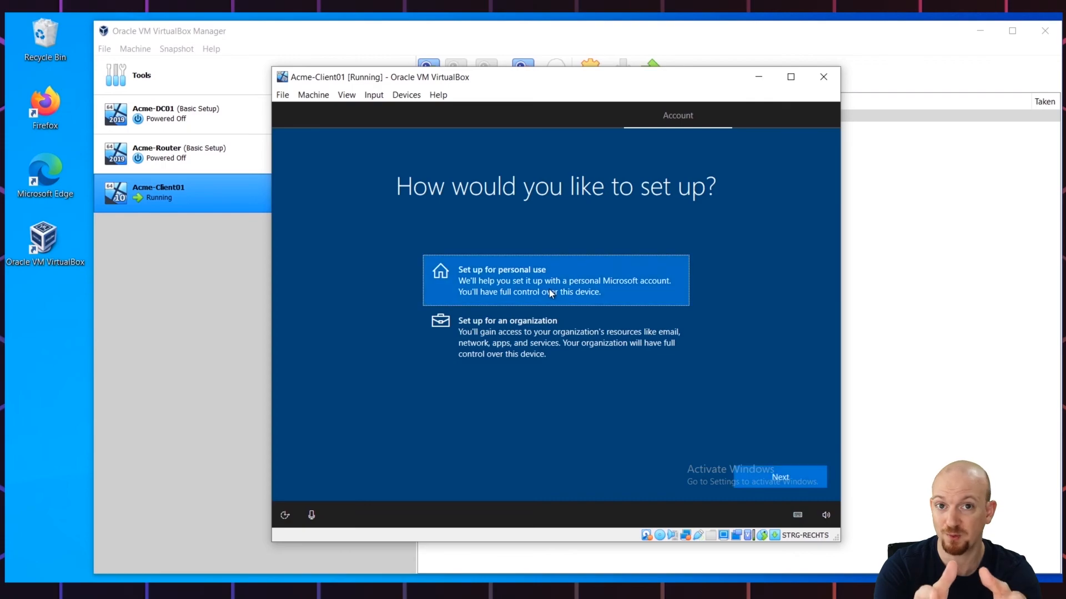
left_click(776, 481)
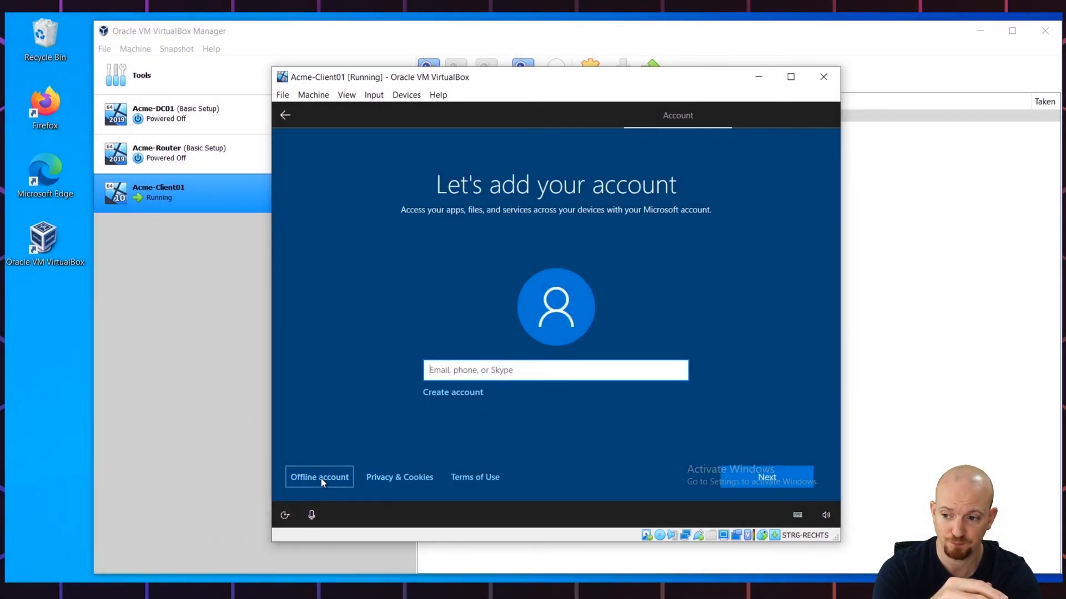
left_click(321, 478)
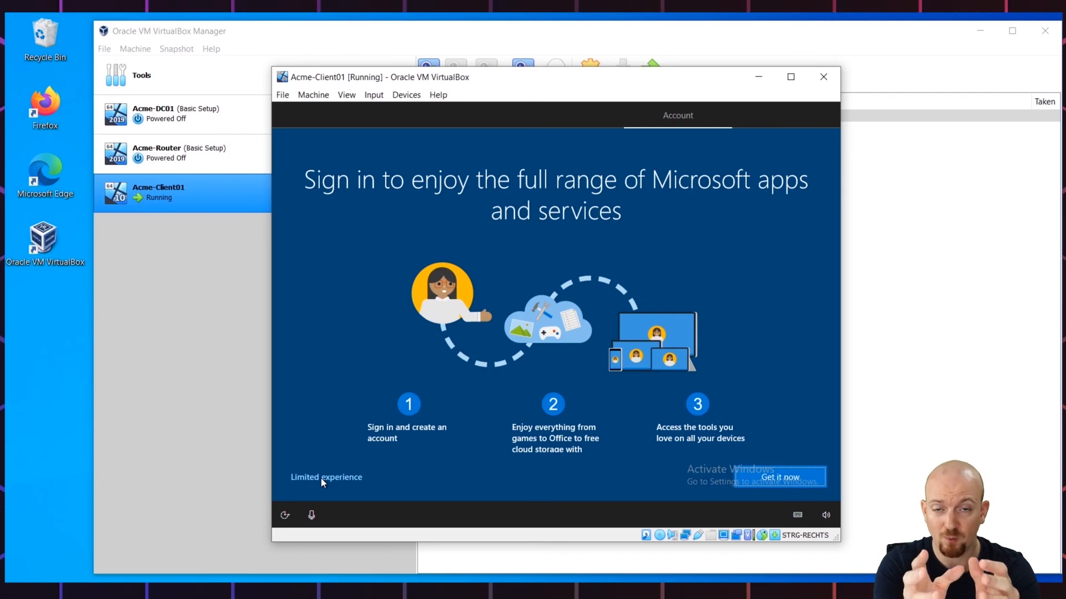
left_click(325, 478)
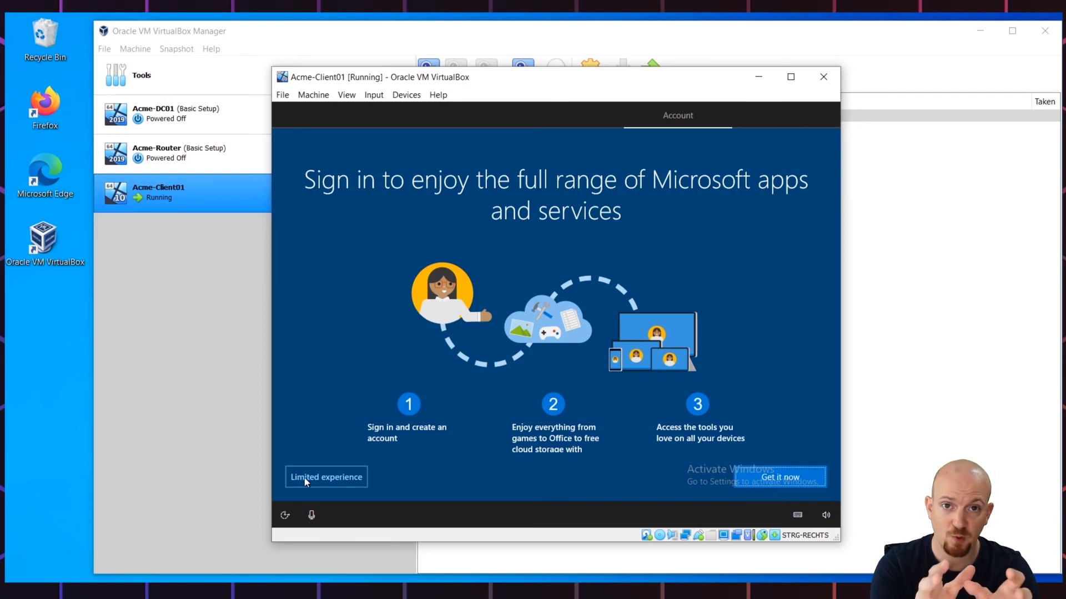
left_click(334, 481)
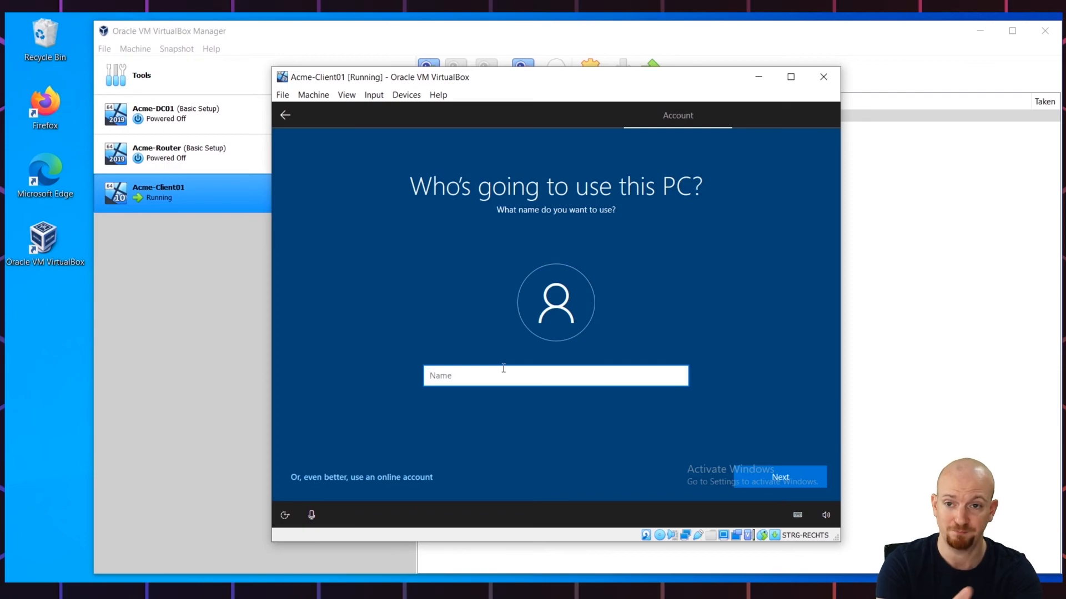
Step: Enter the account's user name, then type the account password and retype it to confirm
type("John Do")
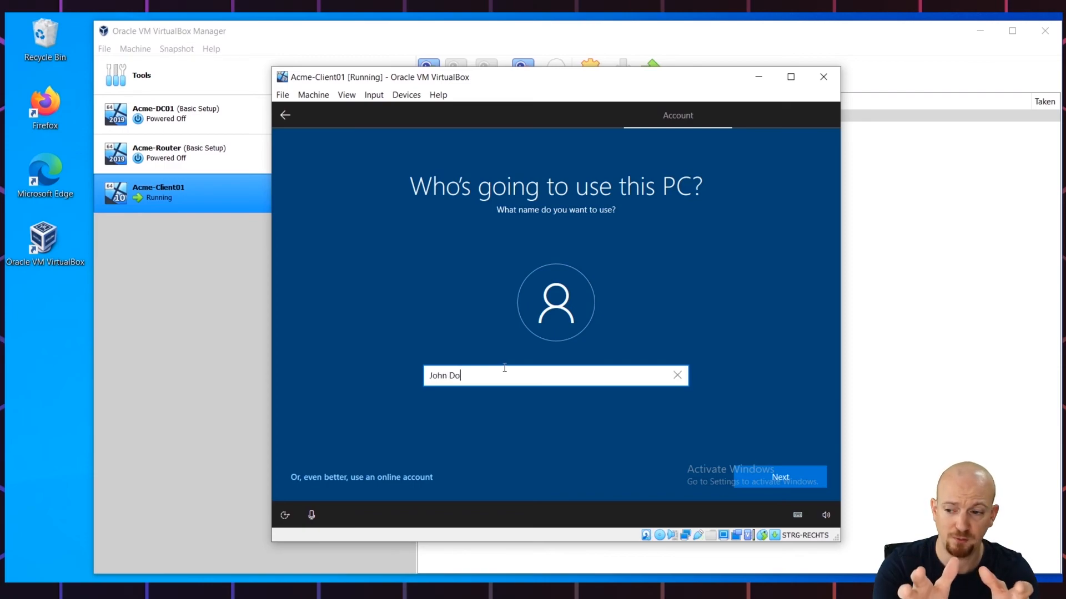
type("e")
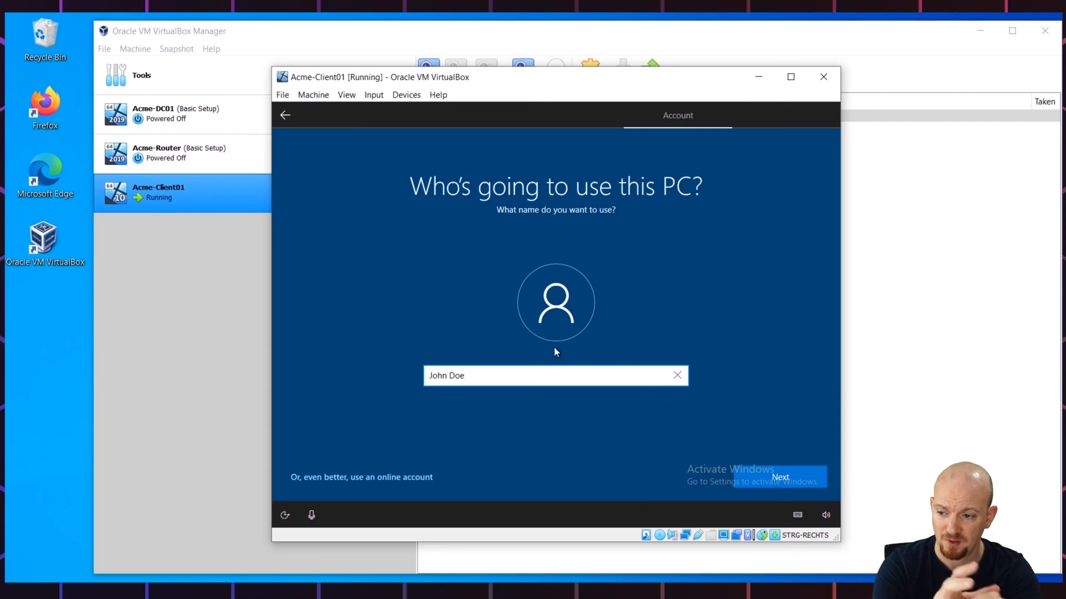
left_click(792, 482)
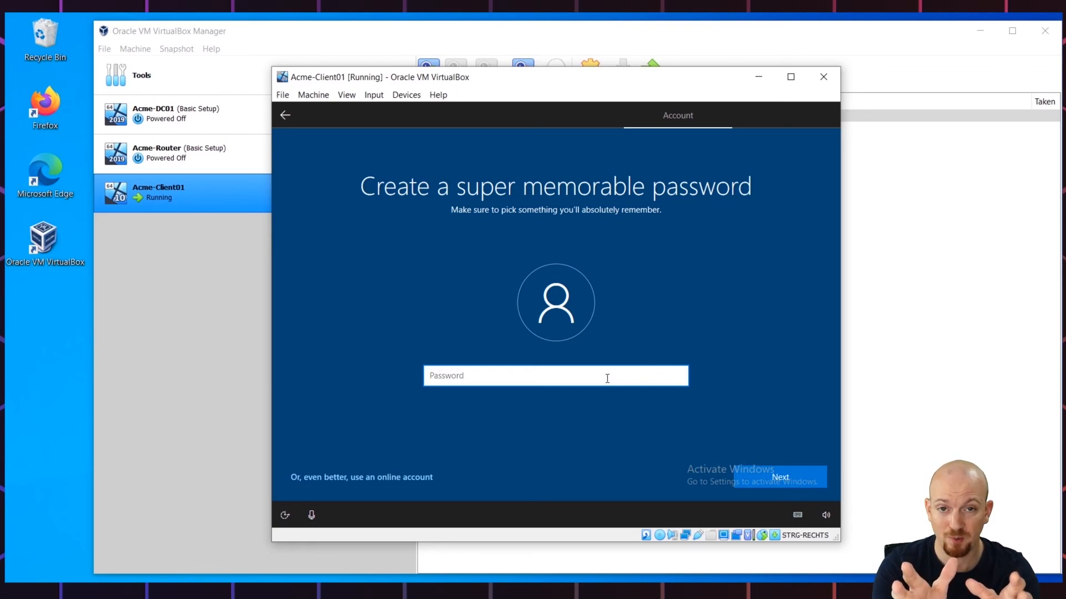
type("Pa$$w0r")
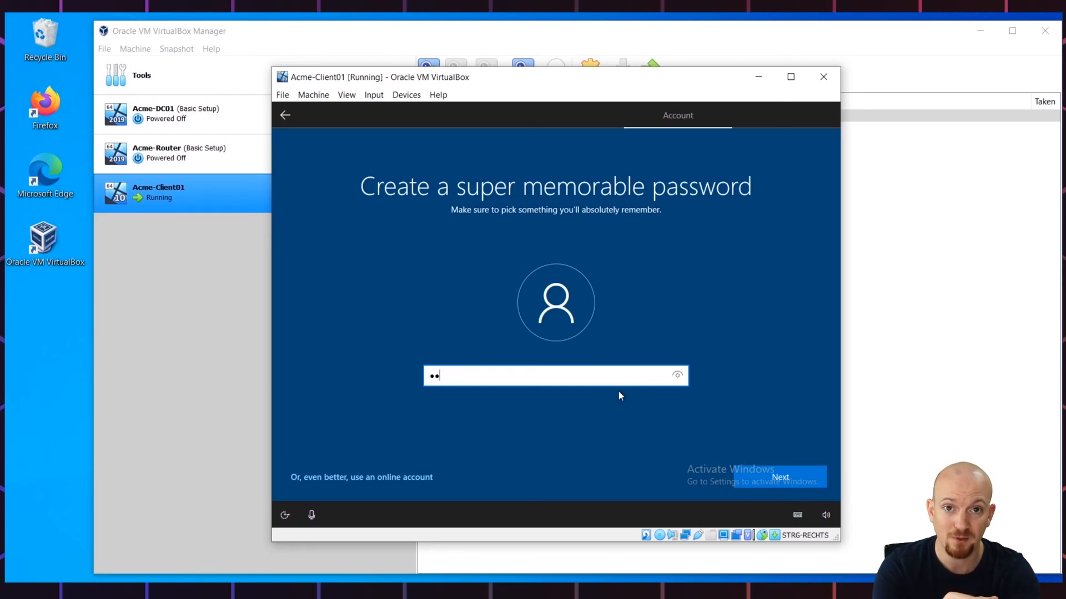
type("d1")
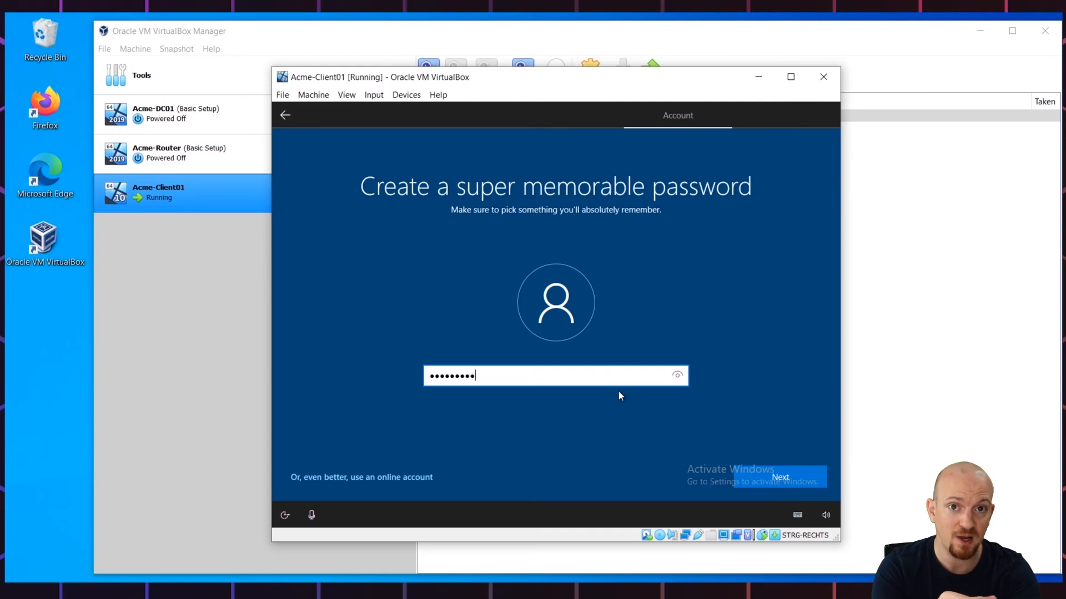
left_click(677, 375)
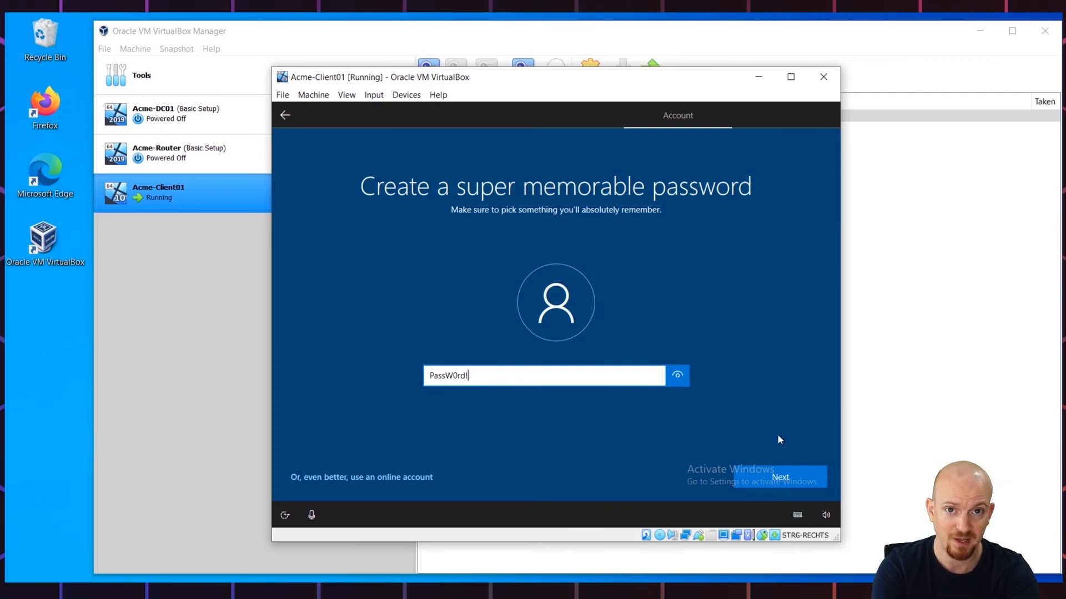
left_click(781, 476)
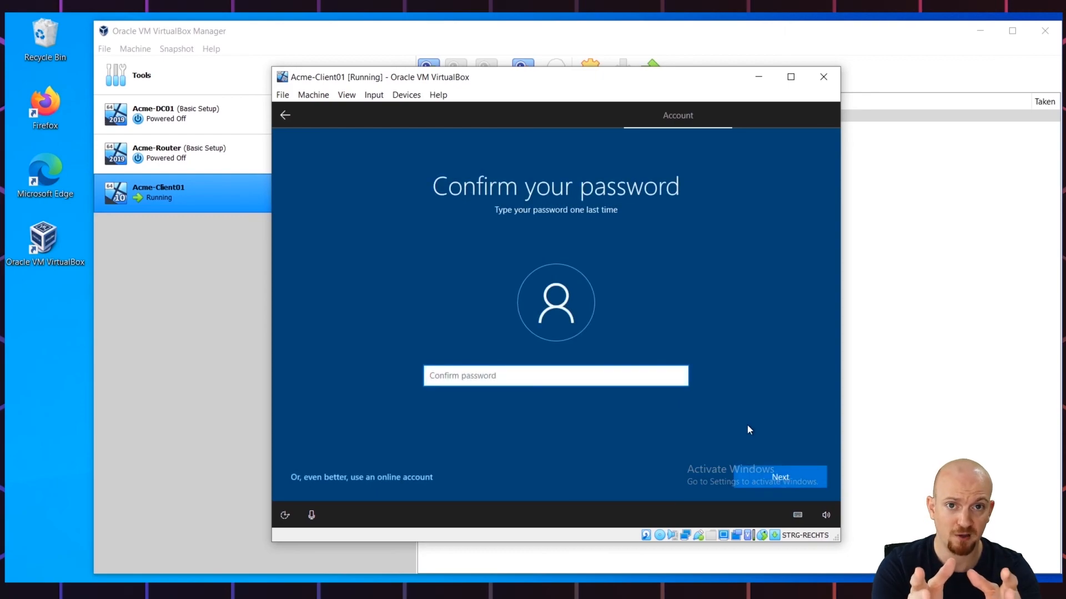
type("PassW0rd!")
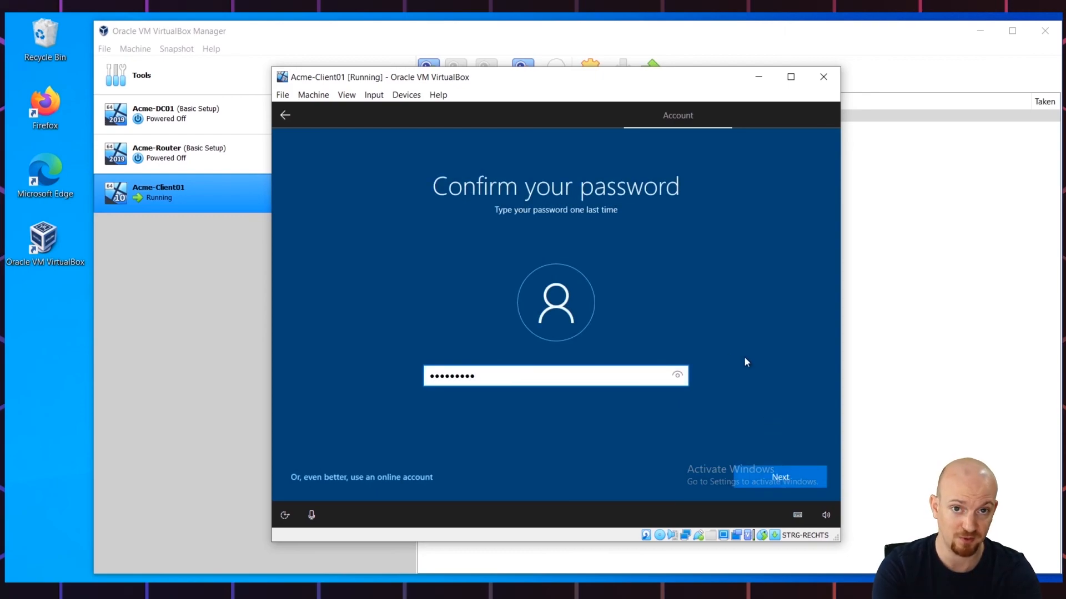
left_click(682, 379)
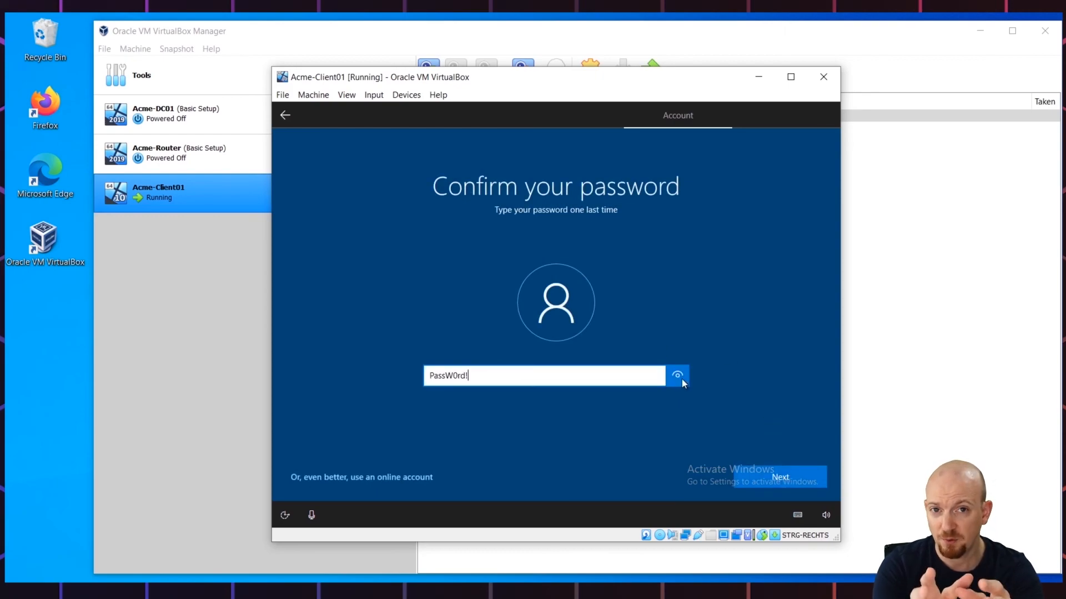
Step: Submit the confirmed password and answer the first pet's name security question
left_click(795, 482)
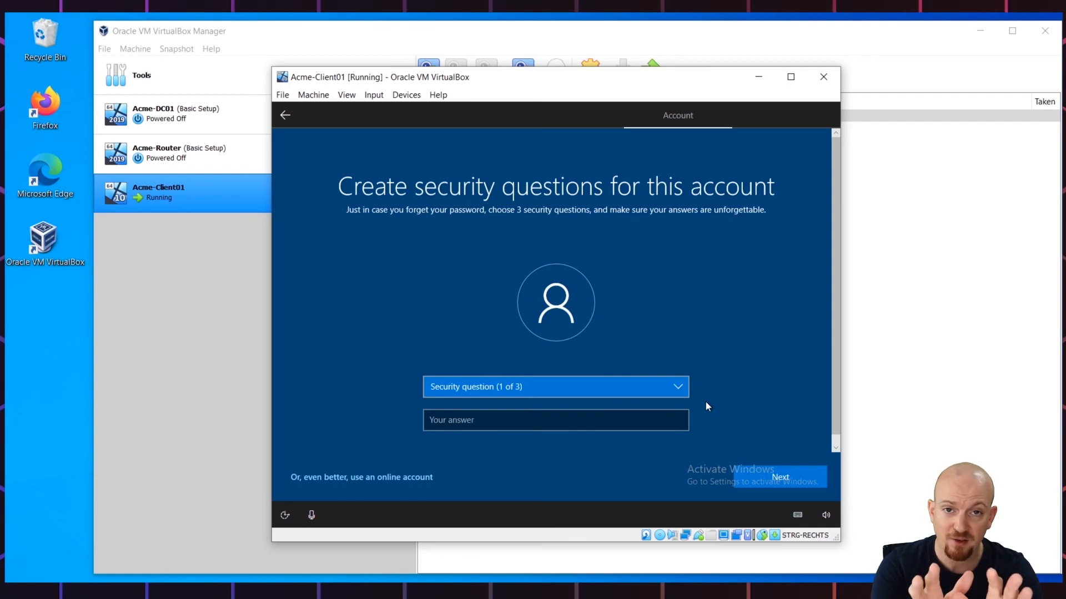
left_click(605, 384)
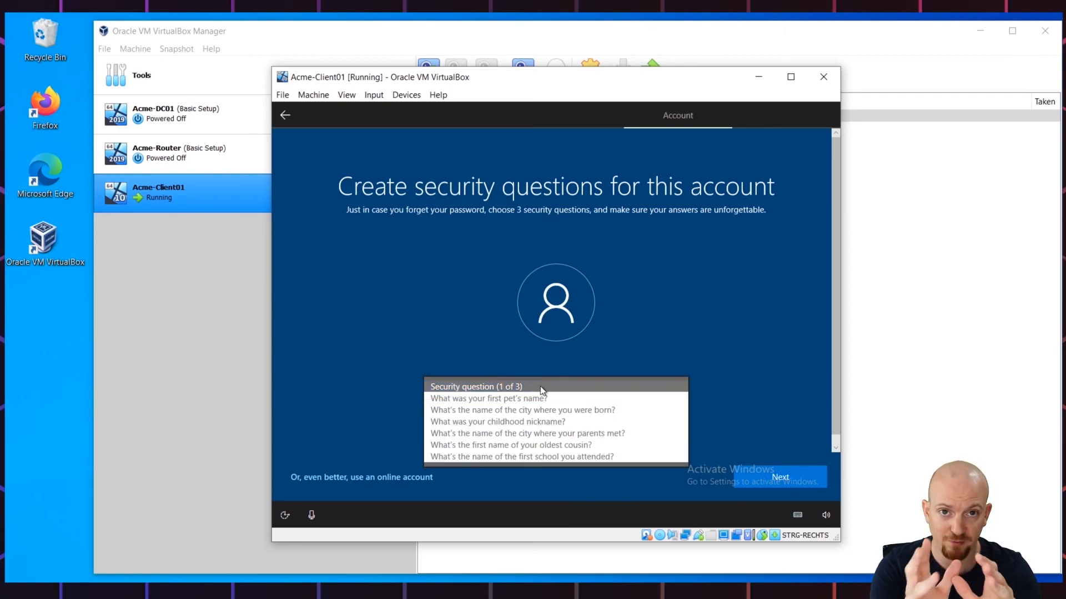
left_click(520, 399)
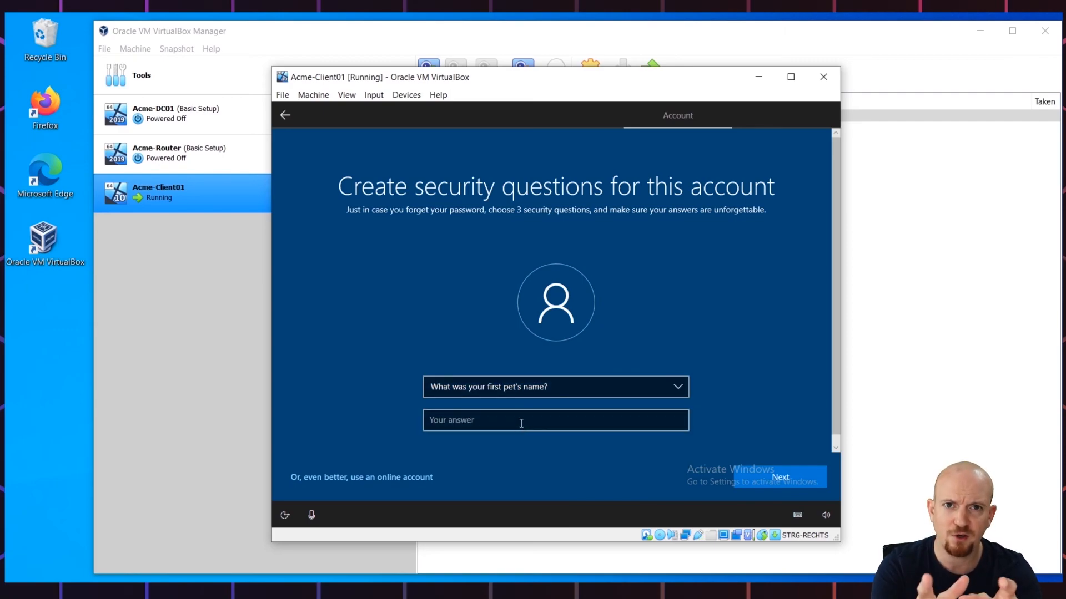
left_click(521, 424)
type("dfshdfhhsdfhsdrtfddfsgdfgsfd")
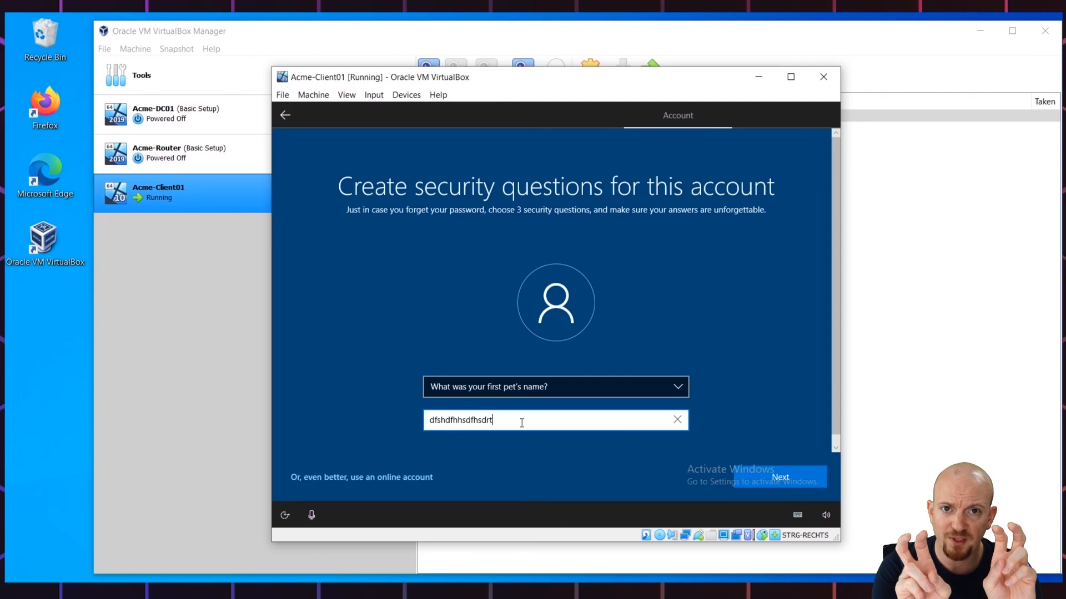
left_click(781, 483)
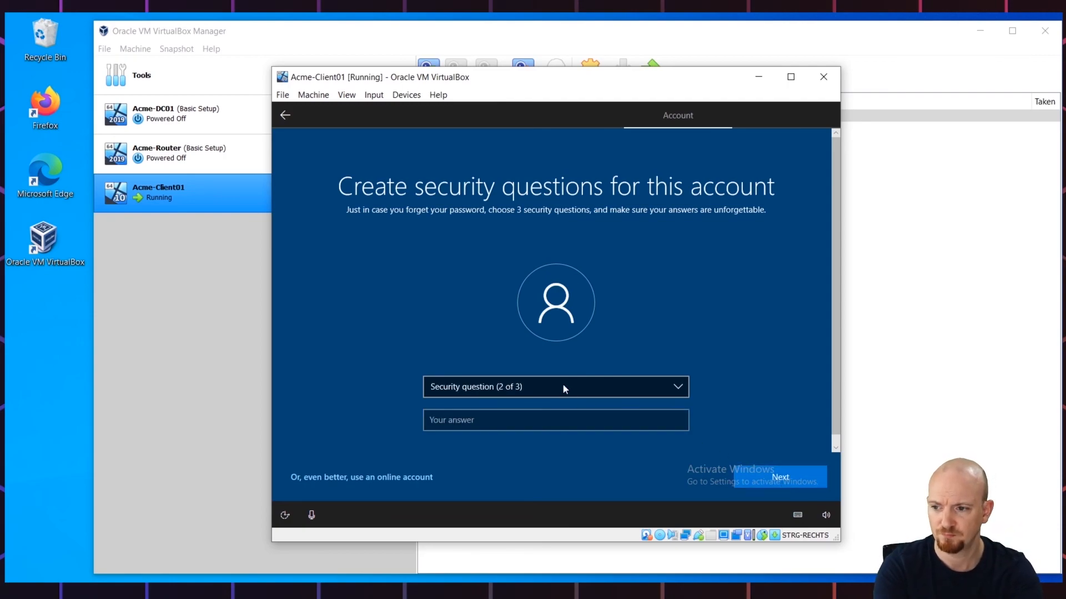
Step: Answer the birth-city and childhood-nickname security questions
left_click(561, 384)
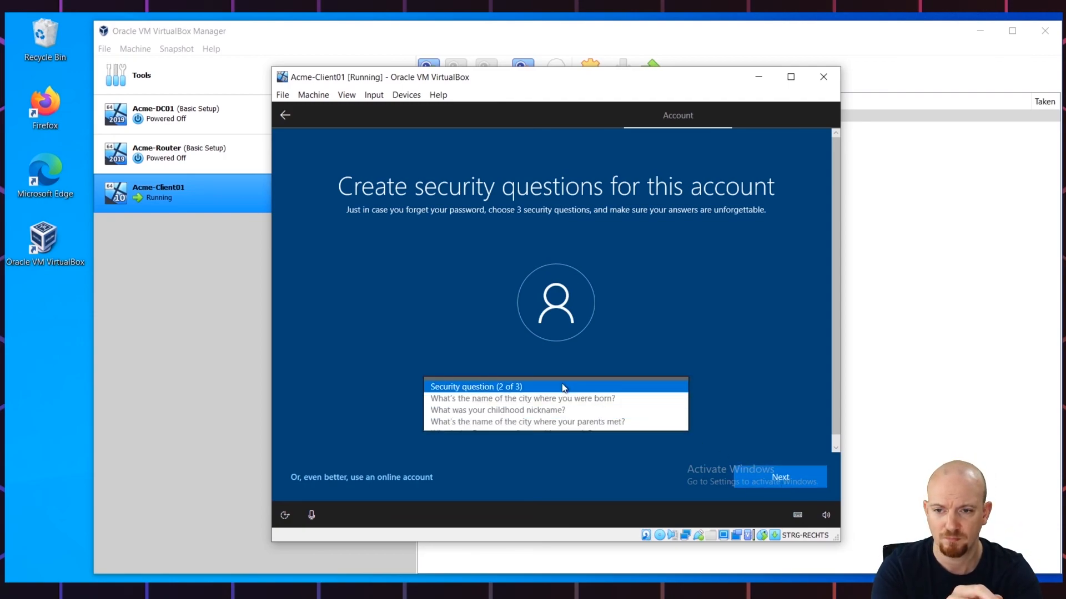
left_click(528, 399)
left_click(528, 420)
type("fdshfsdfg")
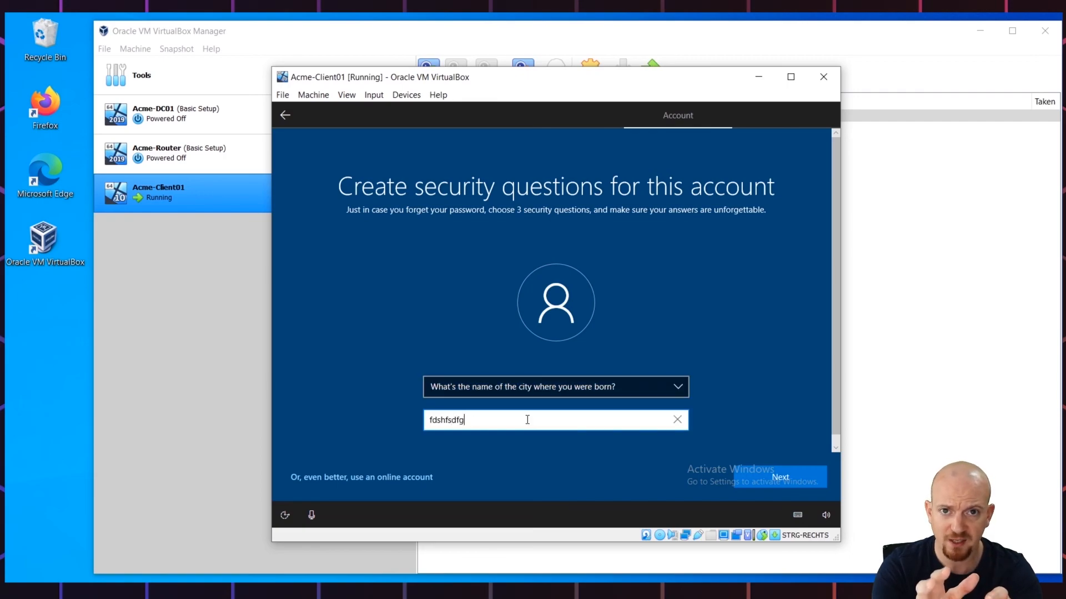
type("dfgrgsdrres4ttsdg")
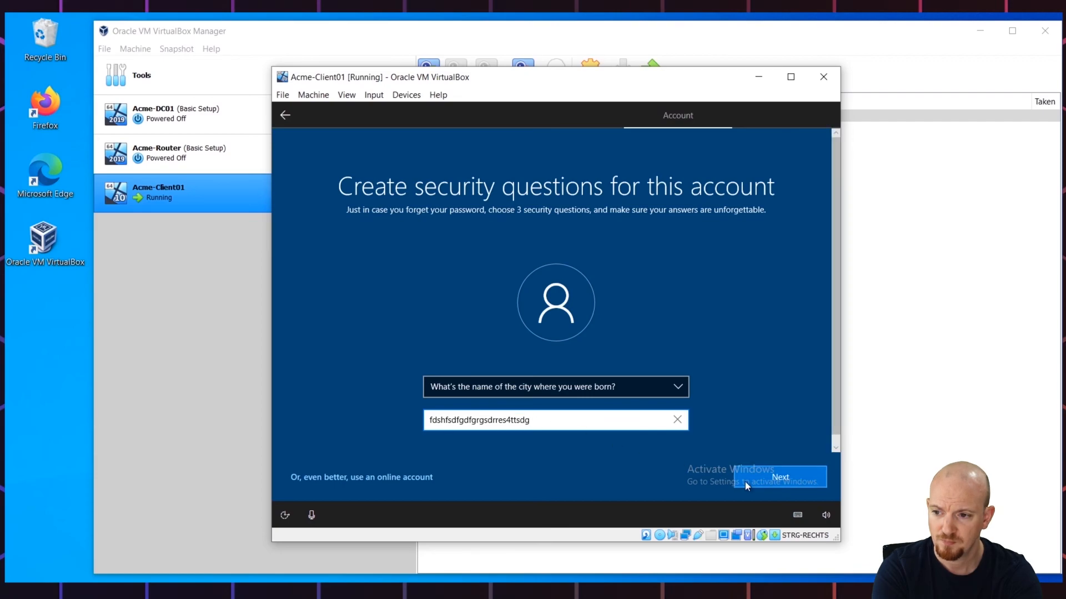
left_click(745, 483)
left_click(565, 389)
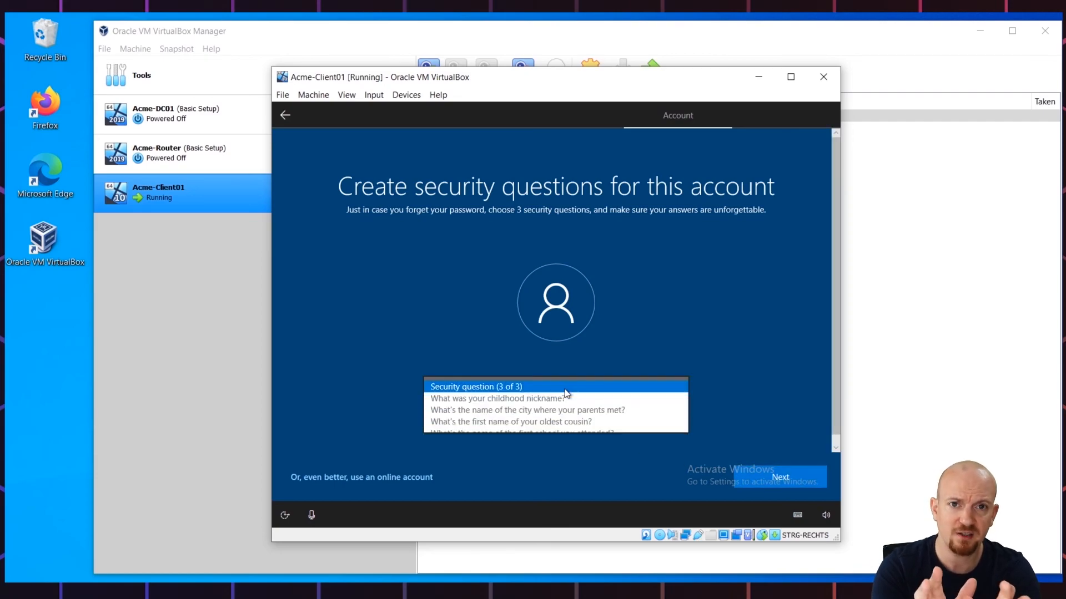
left_click(558, 400)
left_click(538, 423)
type("fds")
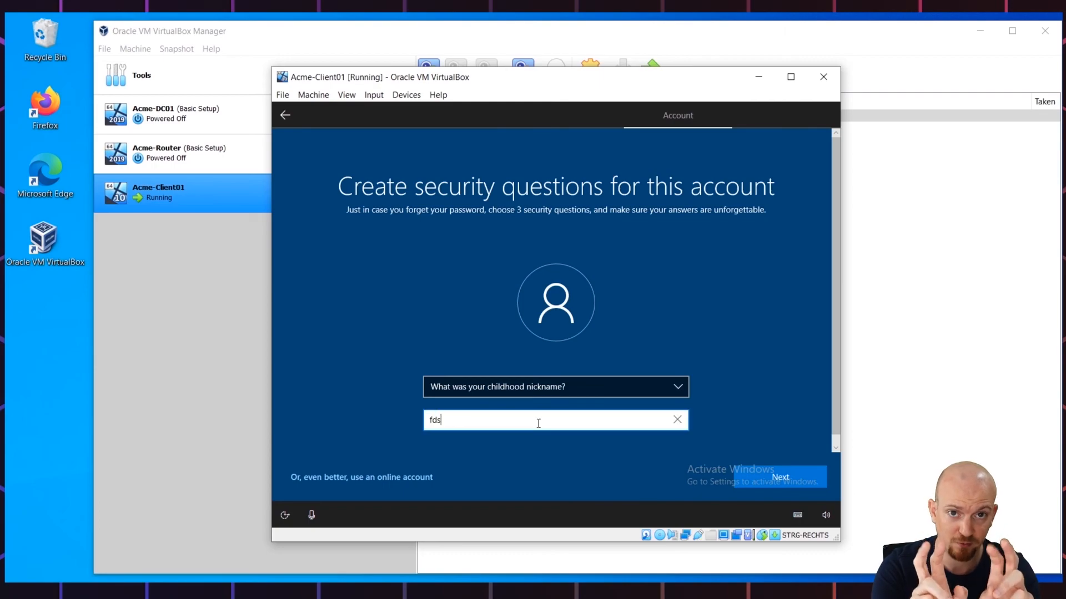
type("gdrhrgrdgdfshfdhfdh")
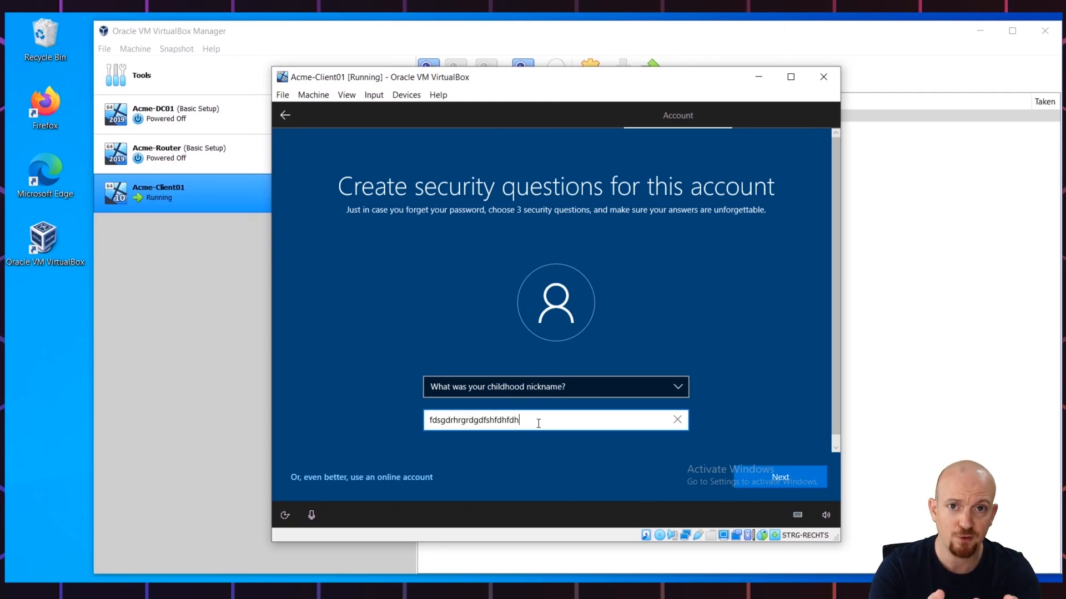
left_click(764, 473)
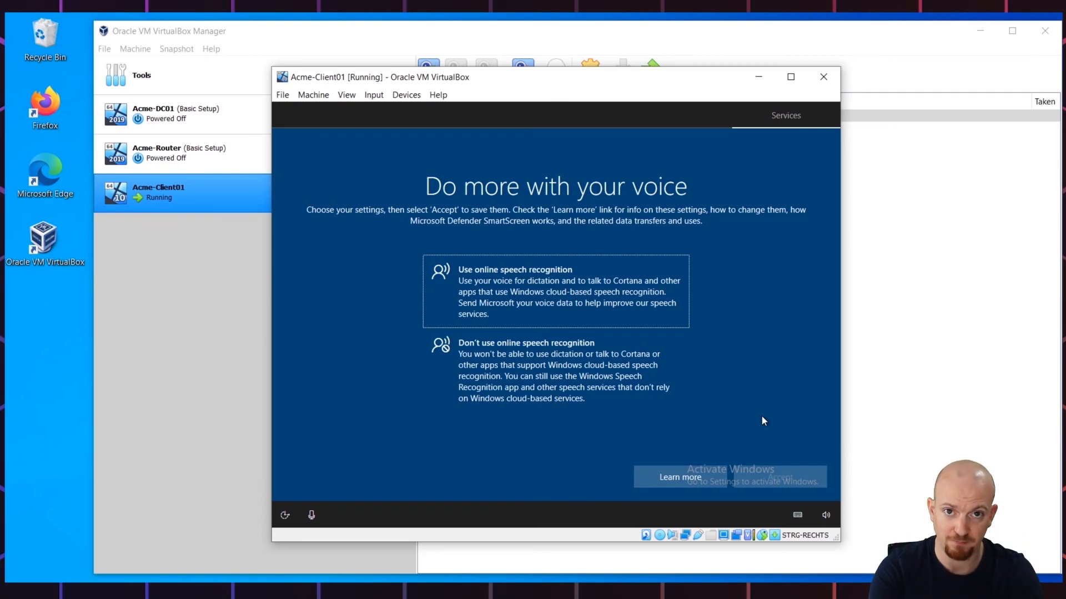
Step: Turn on online speech recognition, location access, and Find my device
left_click(555, 292)
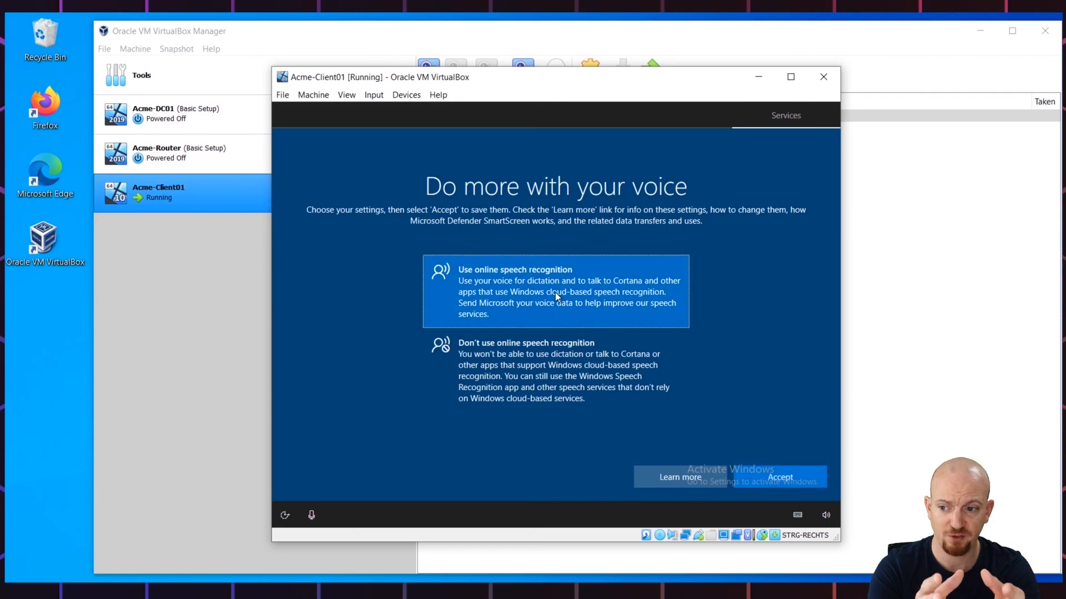
left_click(777, 477)
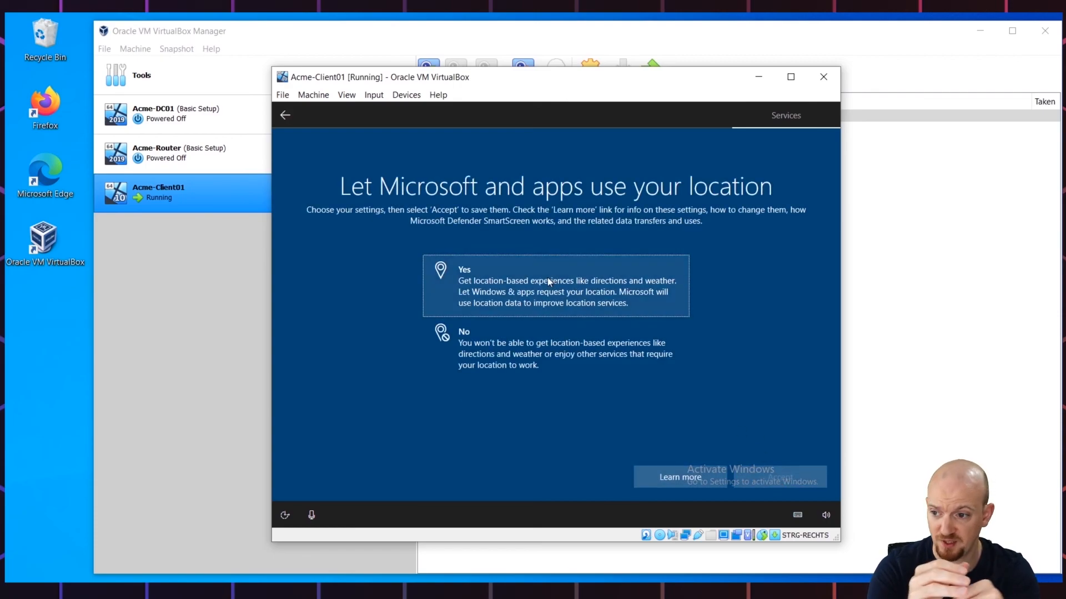
left_click(548, 281)
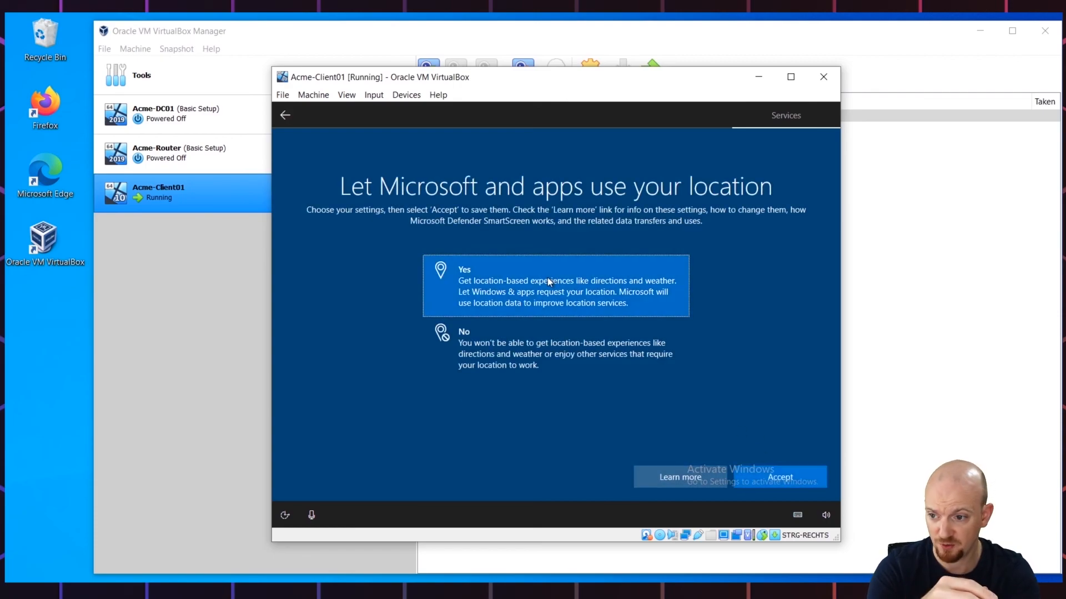
left_click(775, 478)
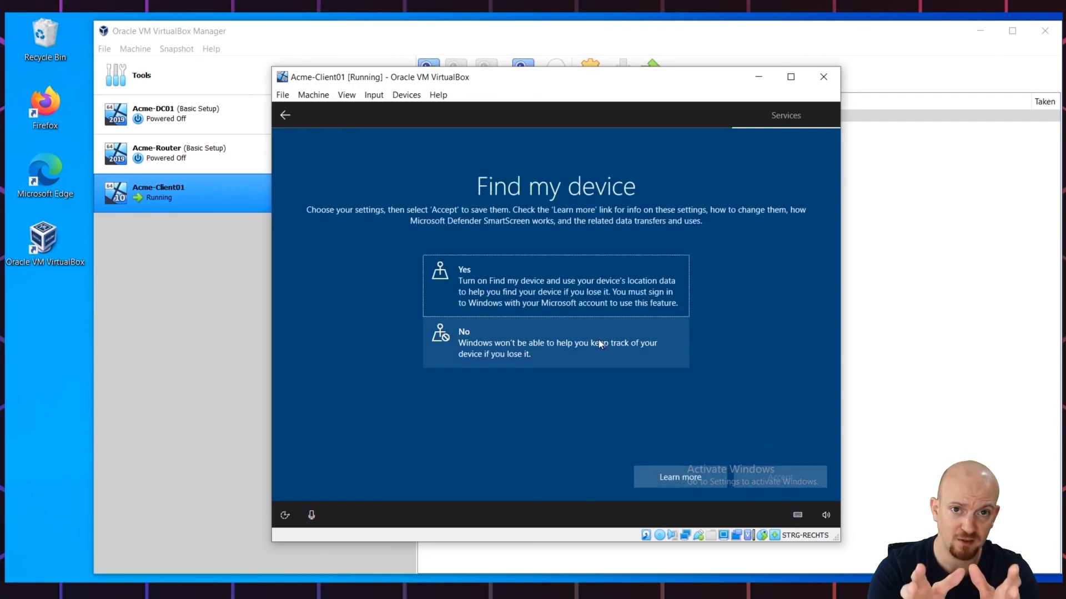
left_click(534, 281)
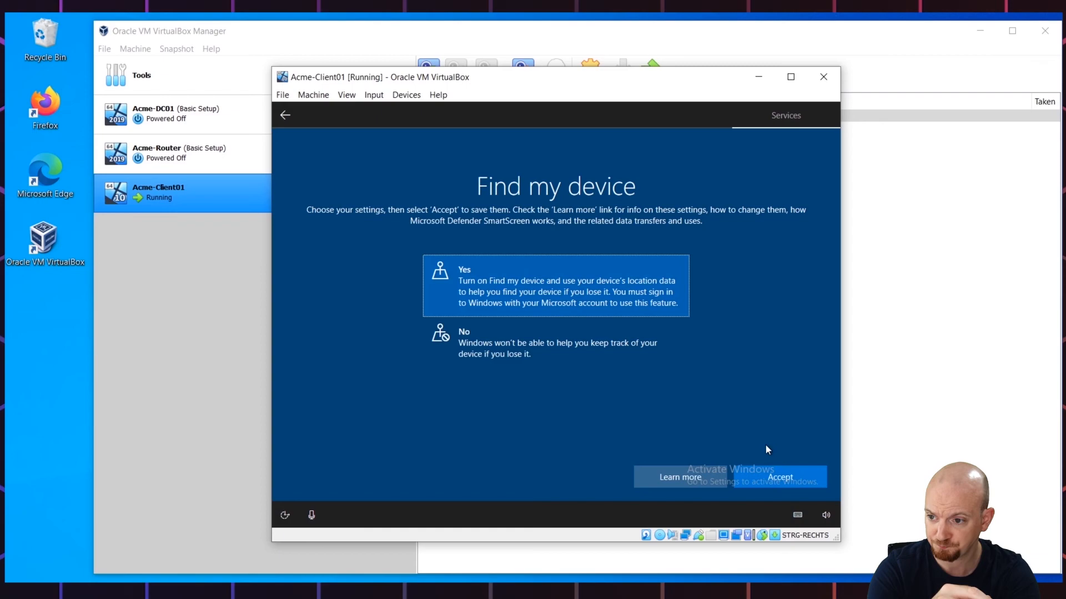
left_click(775, 481)
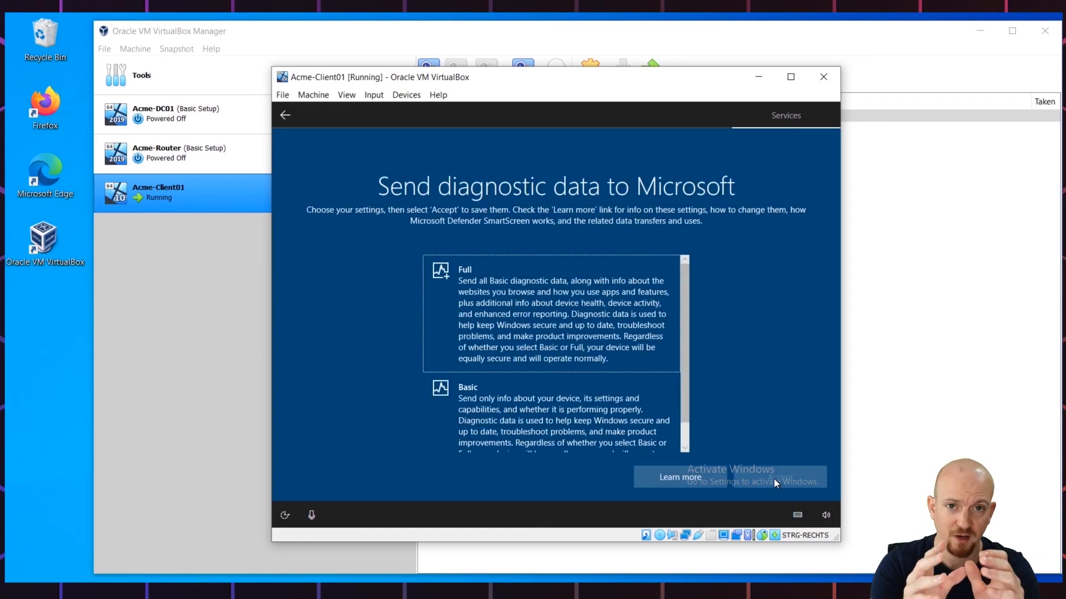
Step: Choose full diagnostic data and allow inking and typing, tailored experiences, and advertising ID
left_click(566, 351)
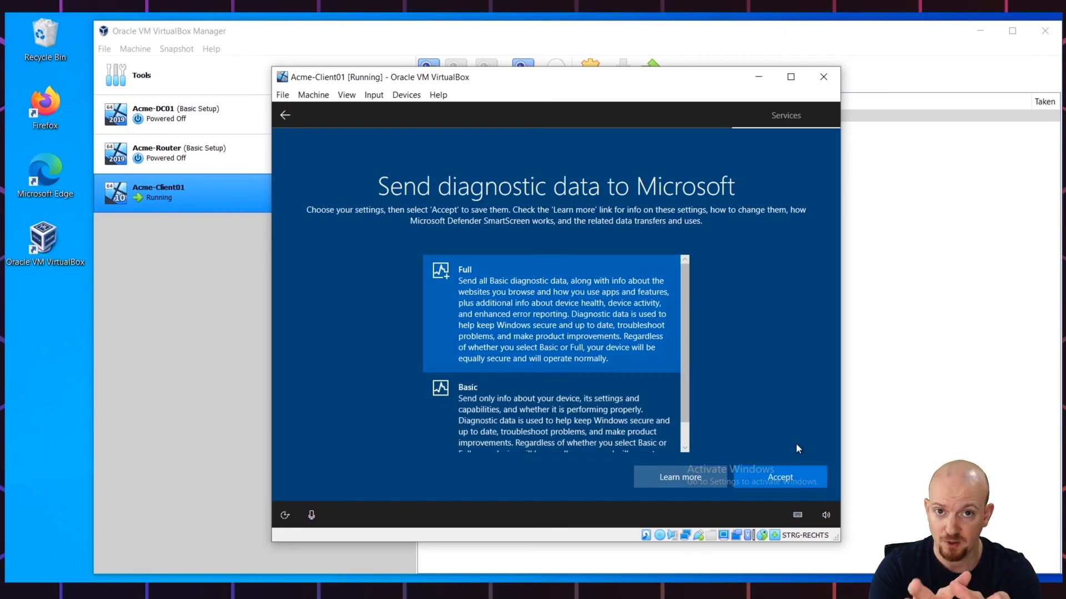
left_click(797, 471)
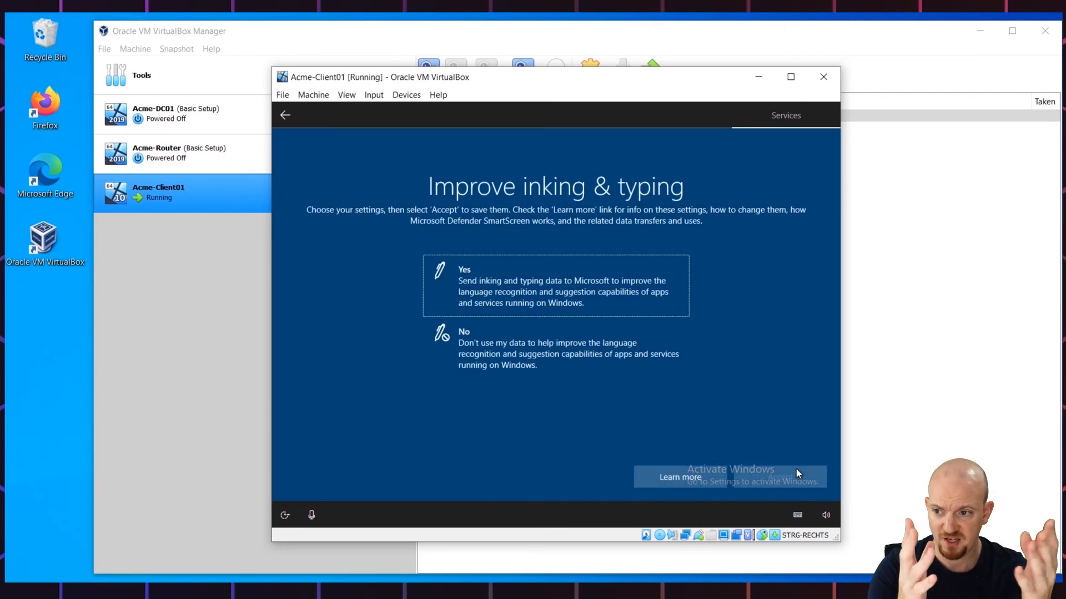
left_click(550, 286)
left_click(550, 311)
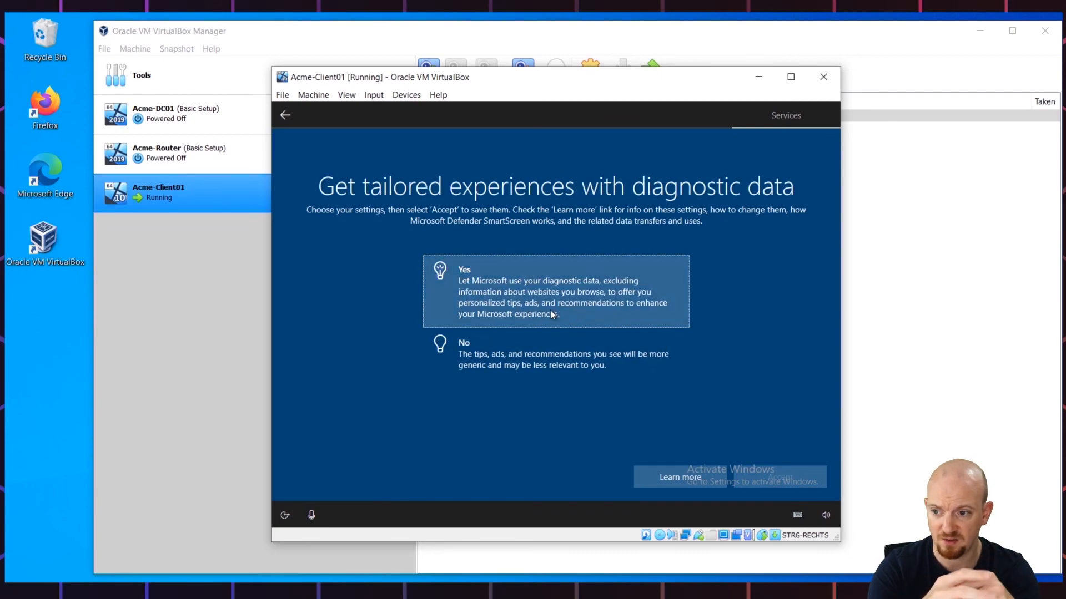
left_click(767, 481)
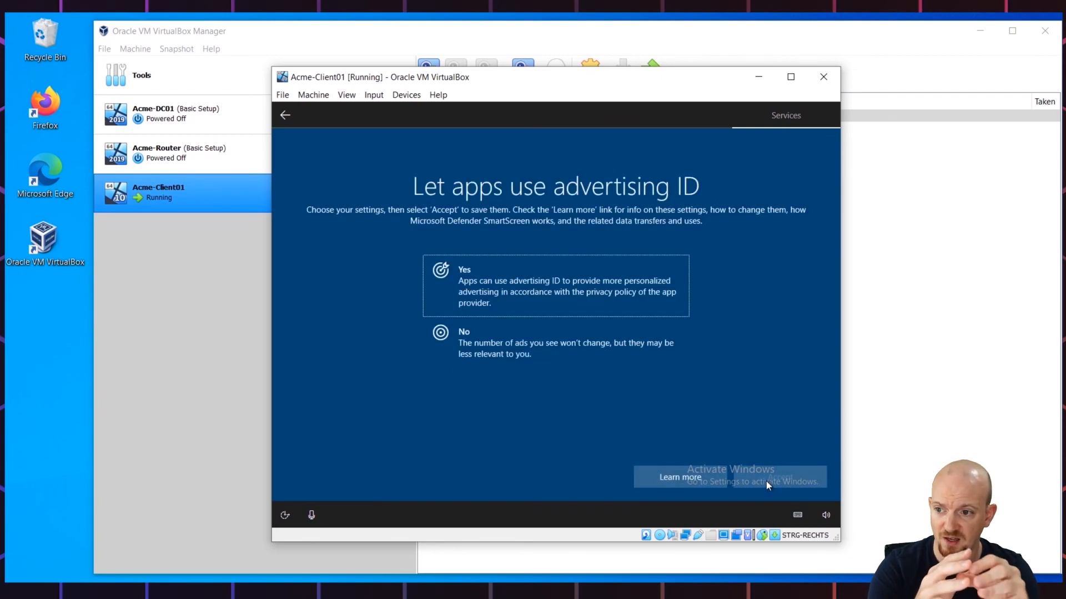
left_click(605, 295)
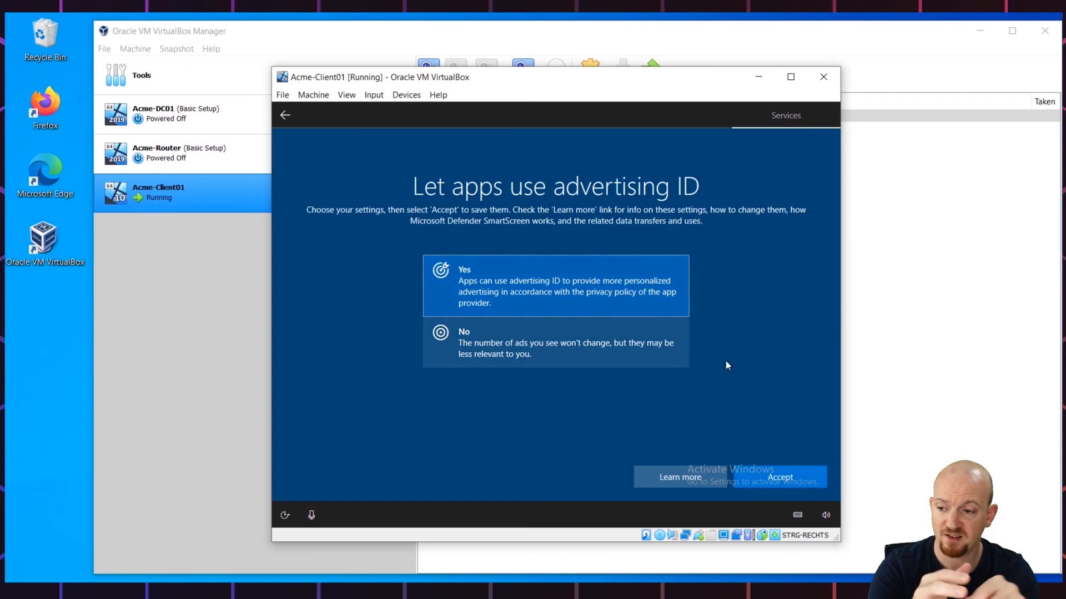
left_click(778, 484)
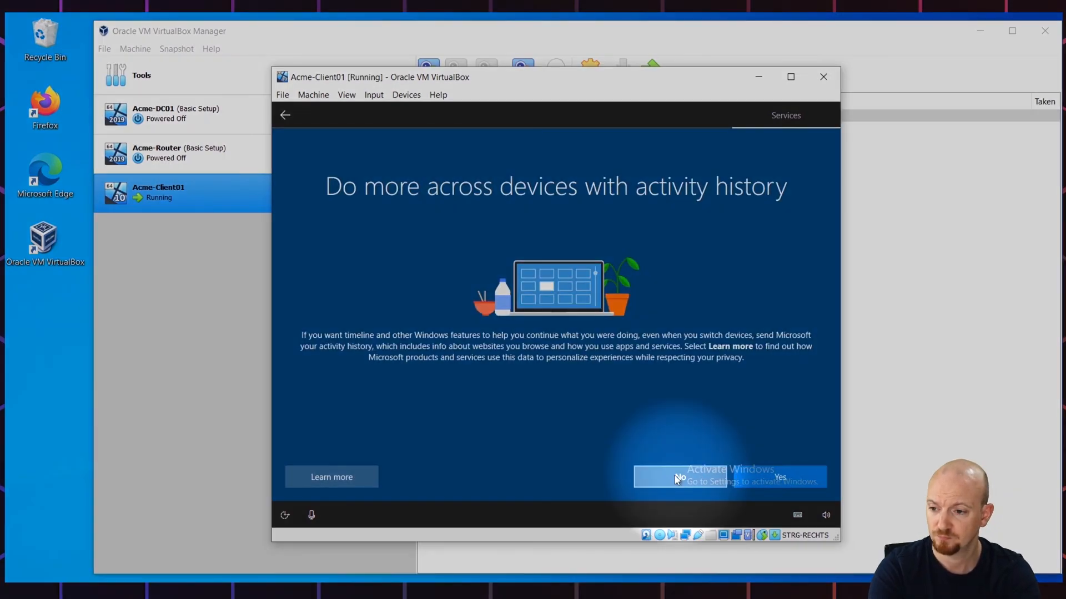
Step: Answer No on the Activity history page and let Windows load the desktop
left_click(676, 479)
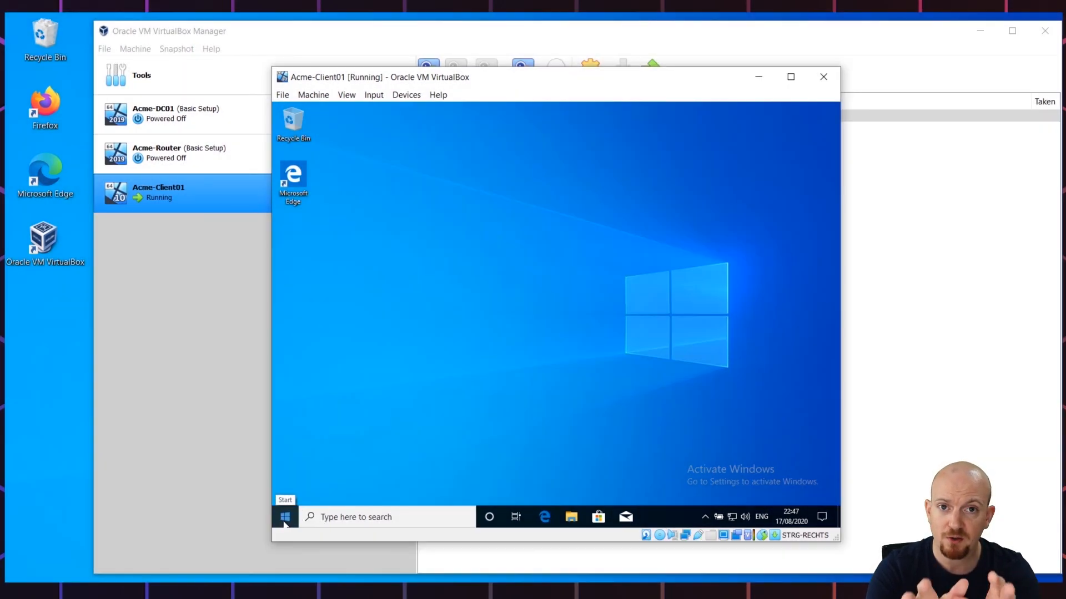
Step: Search 'update' from Start, run Check for updates, and open the Microsoft Store
left_click(285, 519)
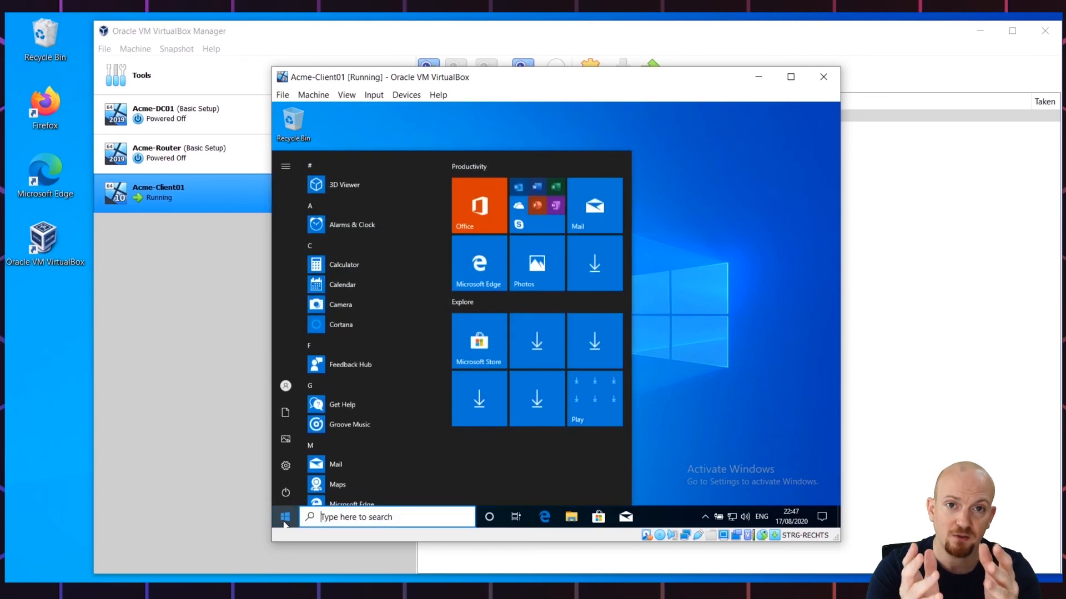
type("up")
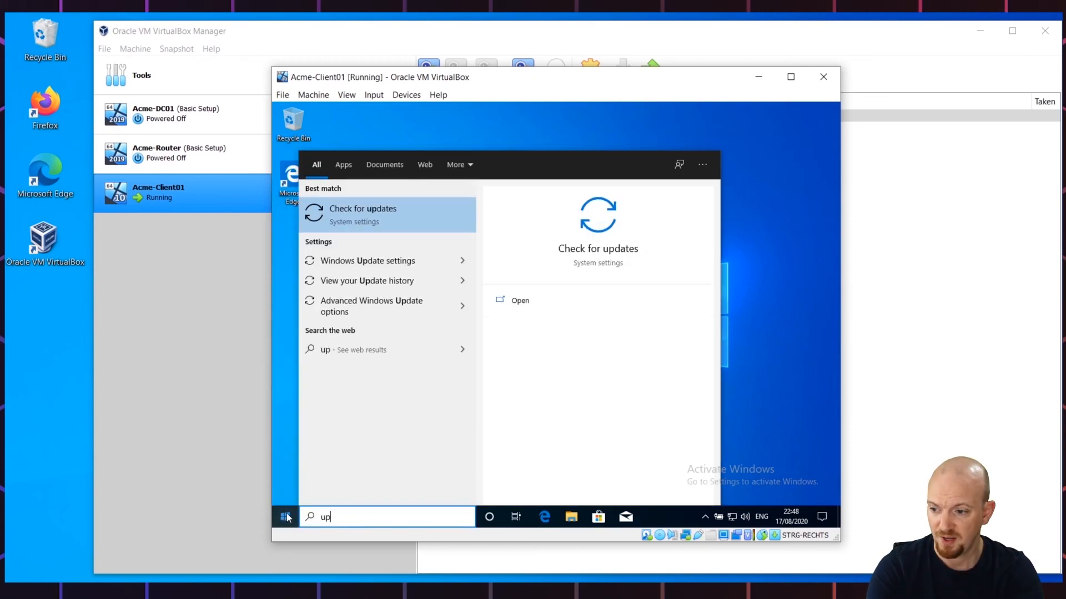
type("da")
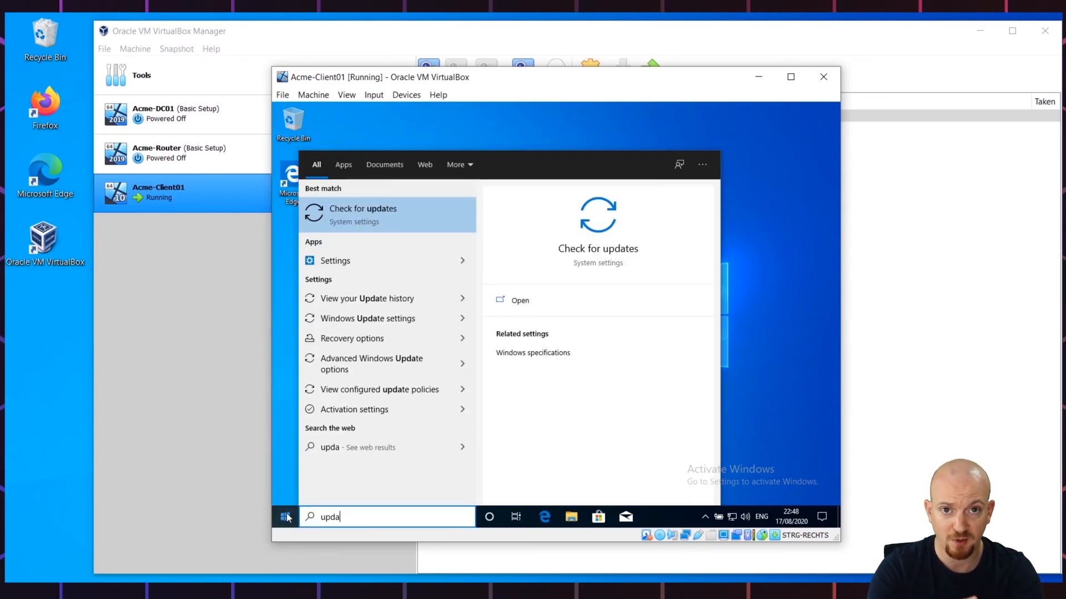
type("te")
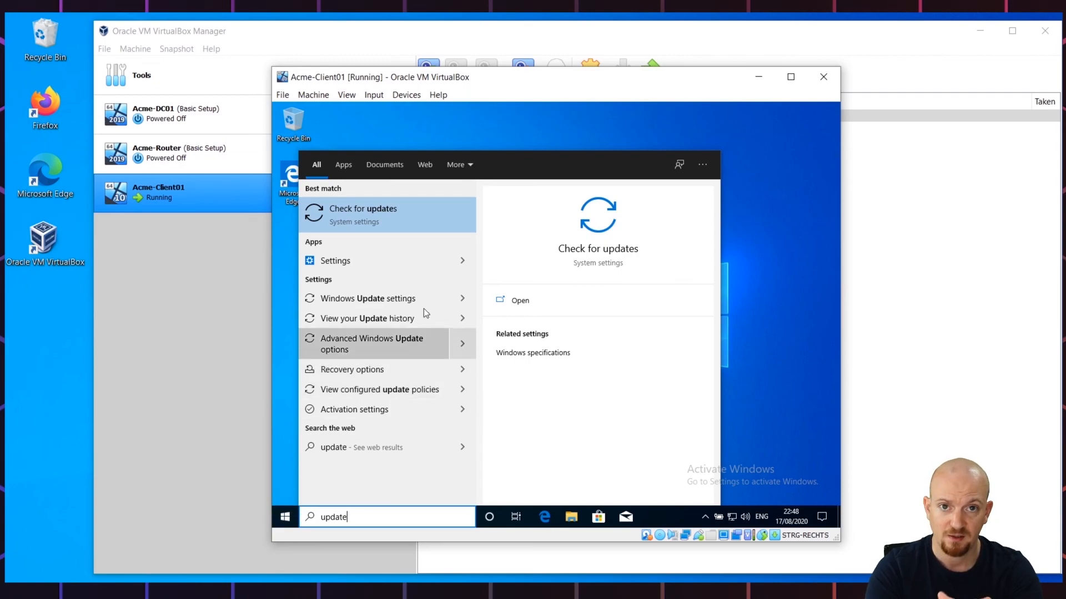
left_click(412, 221)
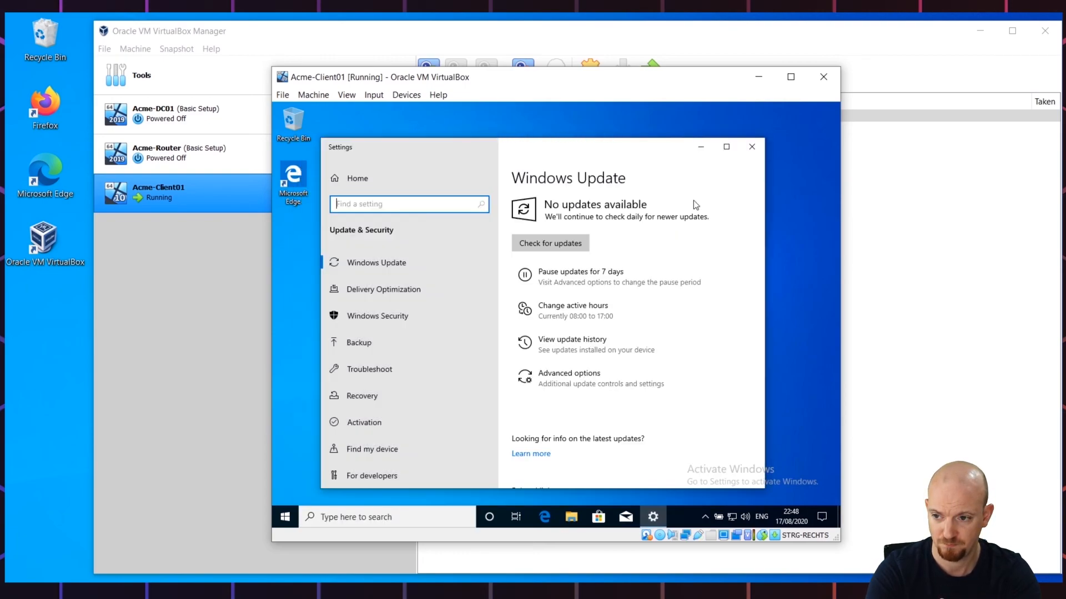
left_click(543, 244)
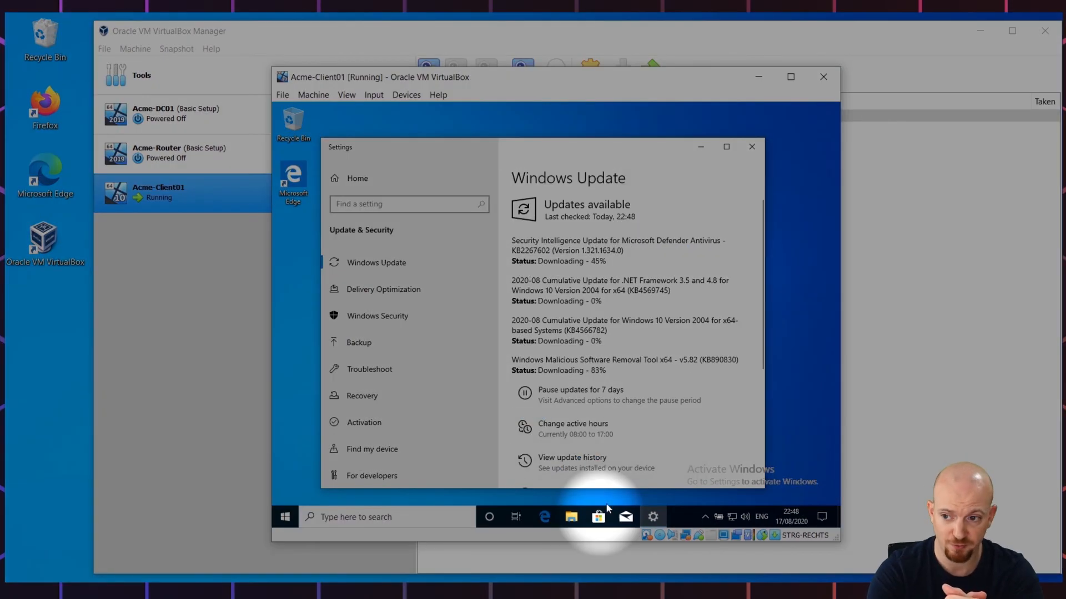
left_click(597, 522)
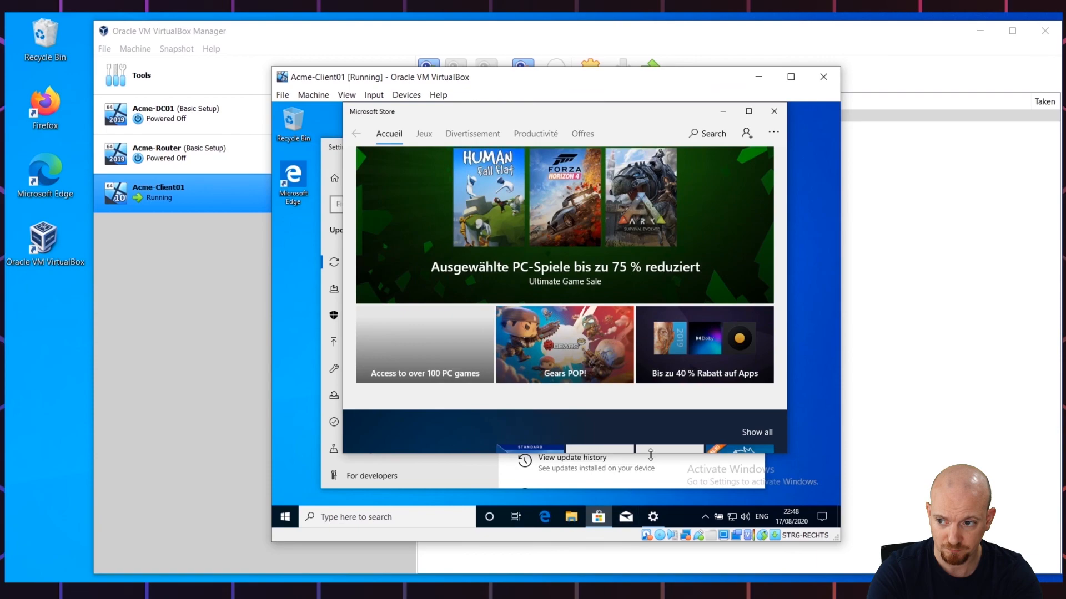
Step: Run Get updates from the Store's Downloads and updates page
left_click(774, 133)
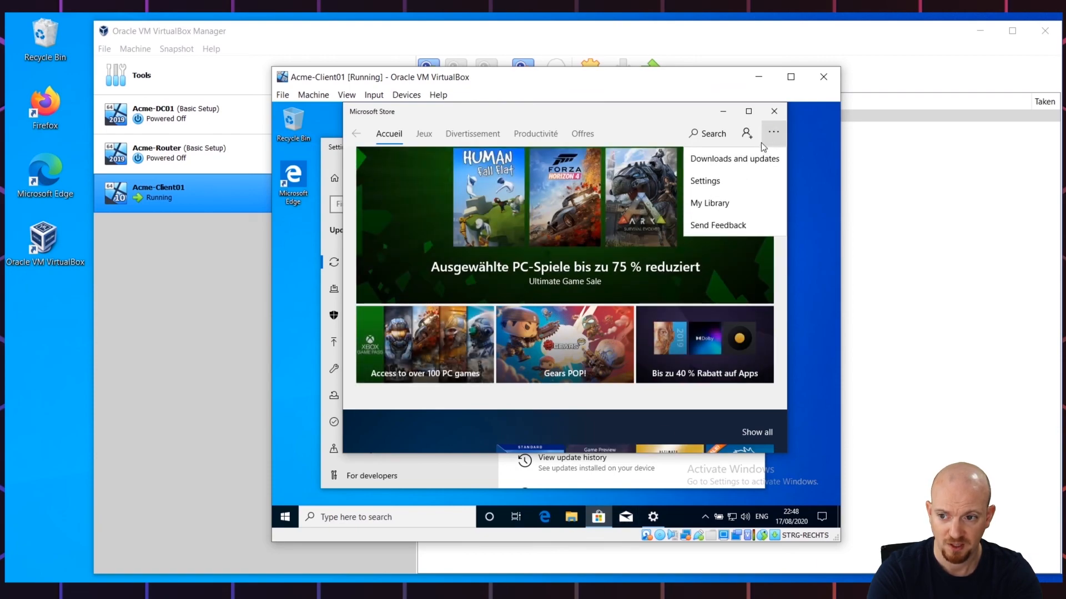
left_click(750, 158)
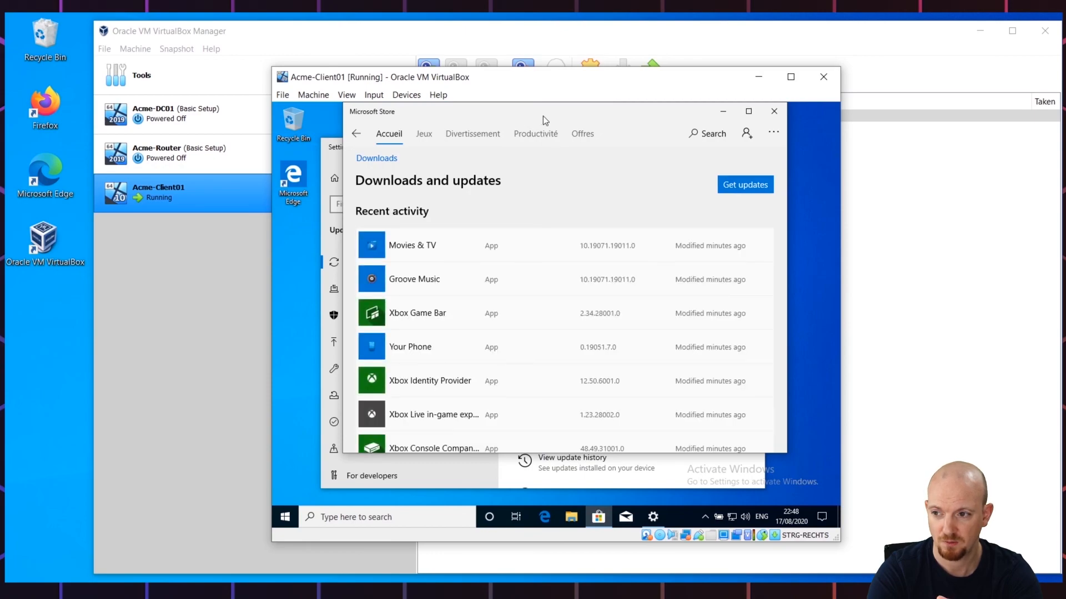
left_click(735, 186)
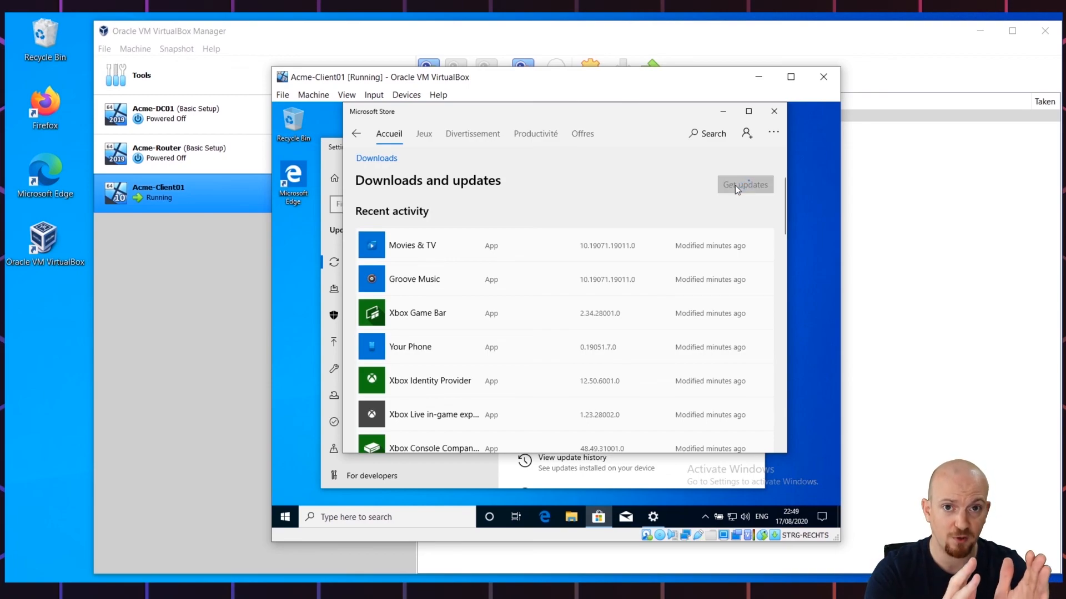
Step: Arrange and resize the Store and Windows Update windows side by side
left_click_drag(574, 111, 630, 316)
left_click_drag(614, 147, 565, 112)
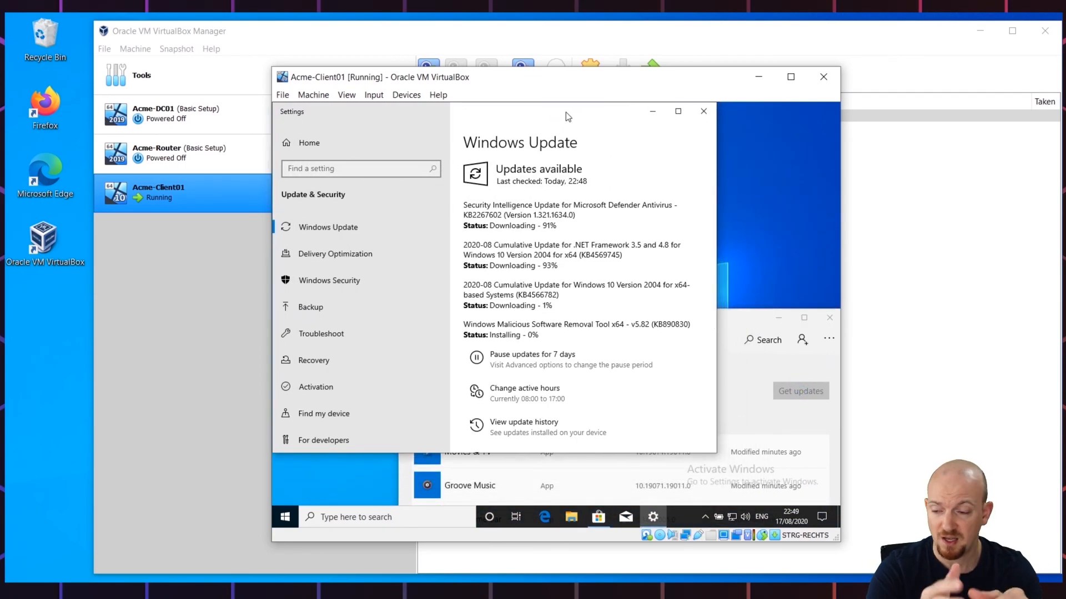
left_click_drag(714, 454, 561, 507)
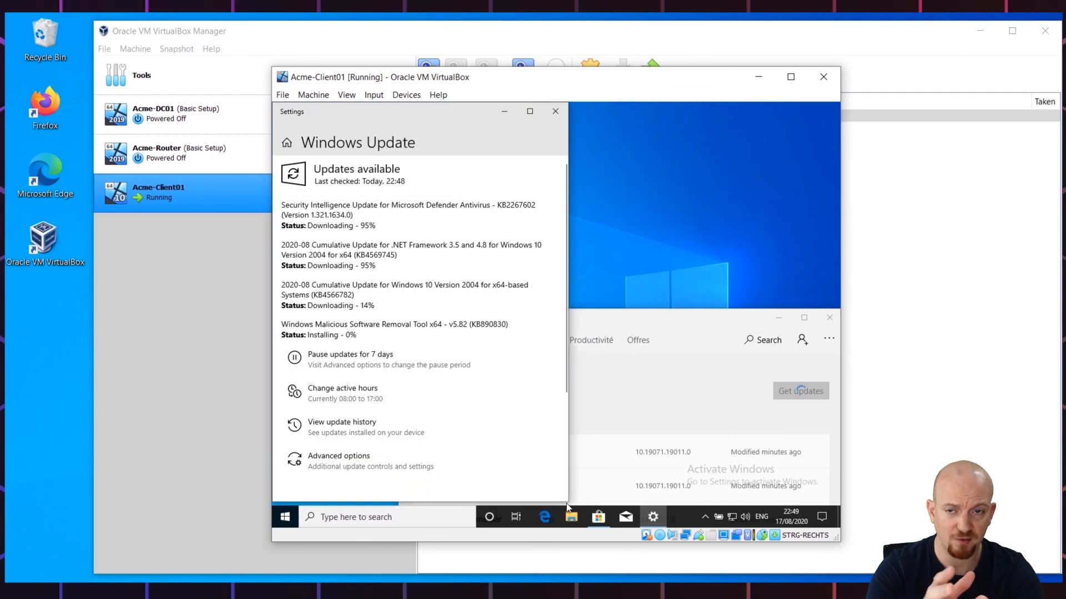
left_click_drag(661, 315, 658, 112)
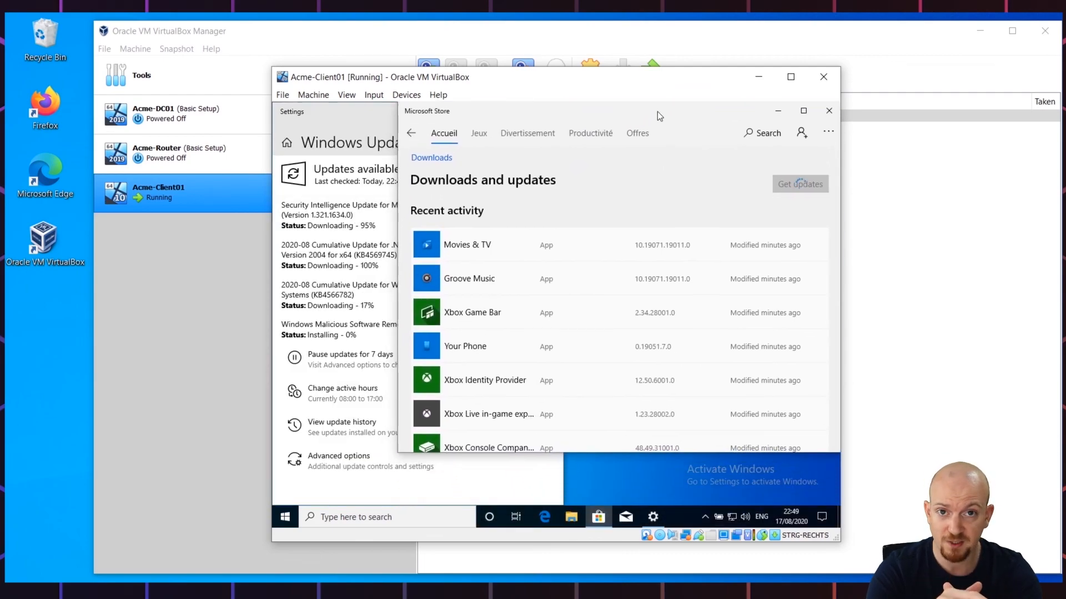
left_click_drag(396, 454, 577, 506)
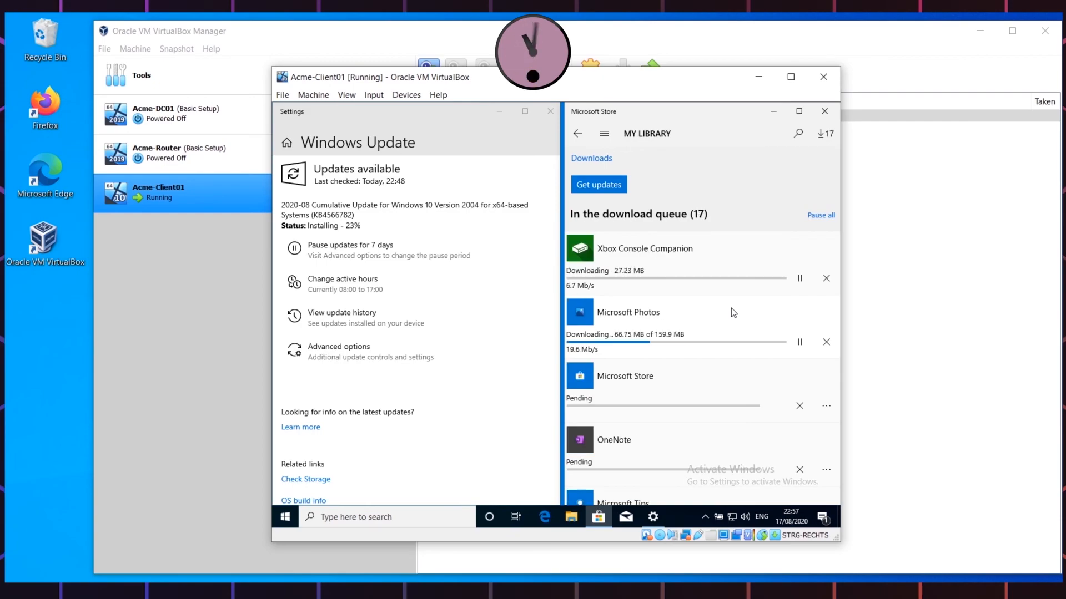
Step: Recheck the Store's Downloads and updates until the queue is empty, then close the Store
left_click(599, 517)
left_click(795, 150)
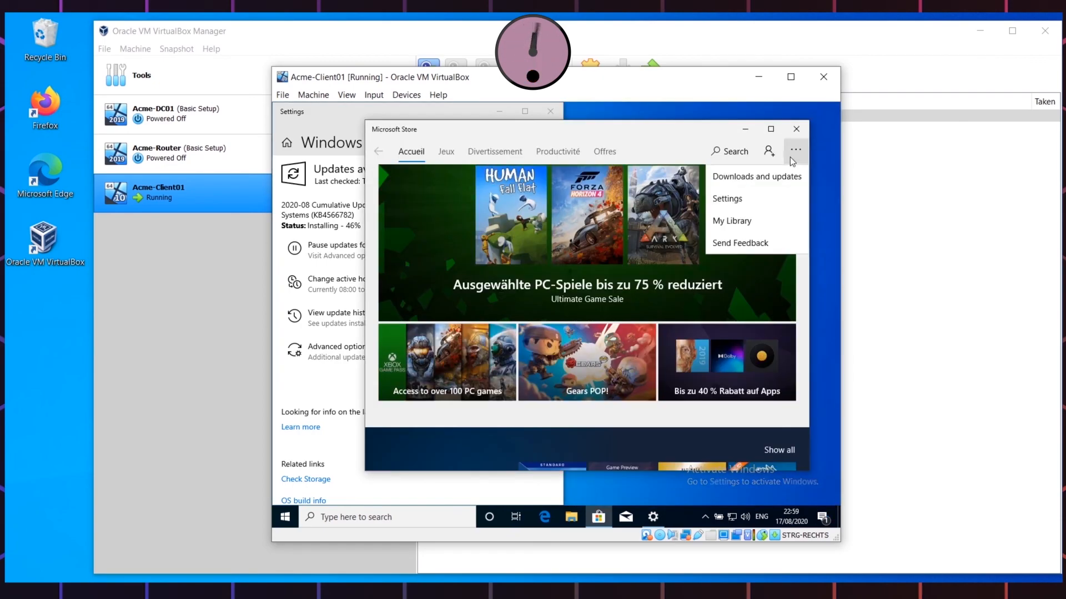
left_click(765, 181)
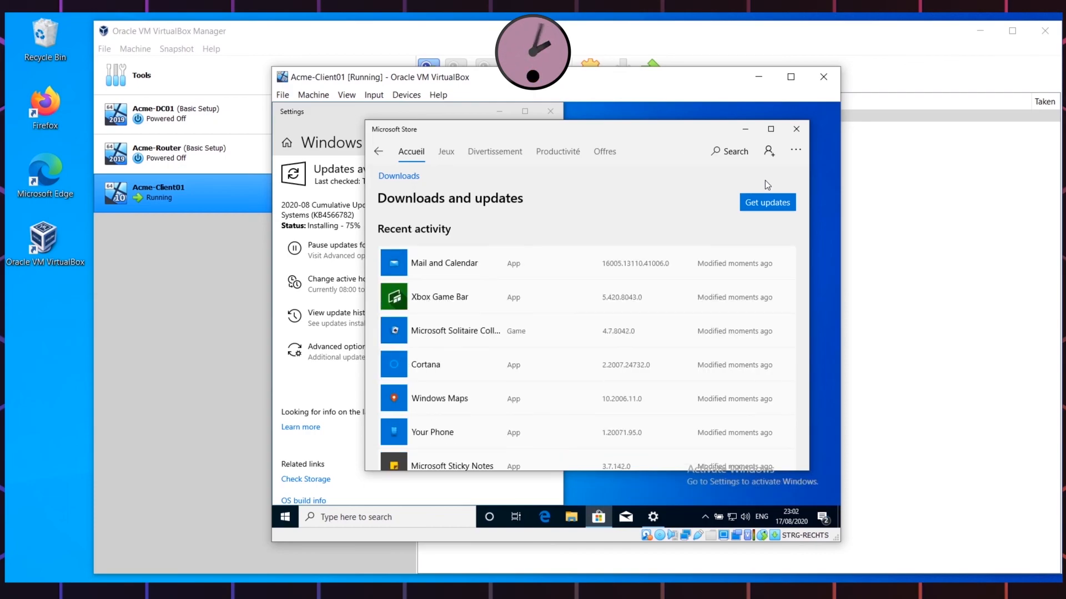
left_click(796, 129)
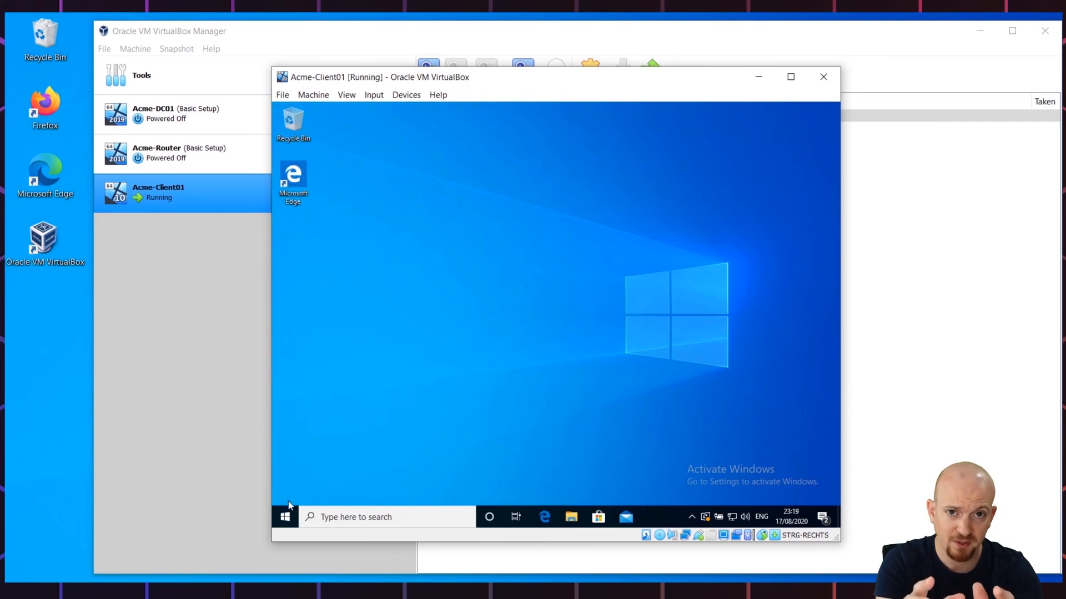
Step: Rename the guest PC from DESKTOP-STBKOKI to Acme-Client01 in System About and restart it
left_click(285, 518)
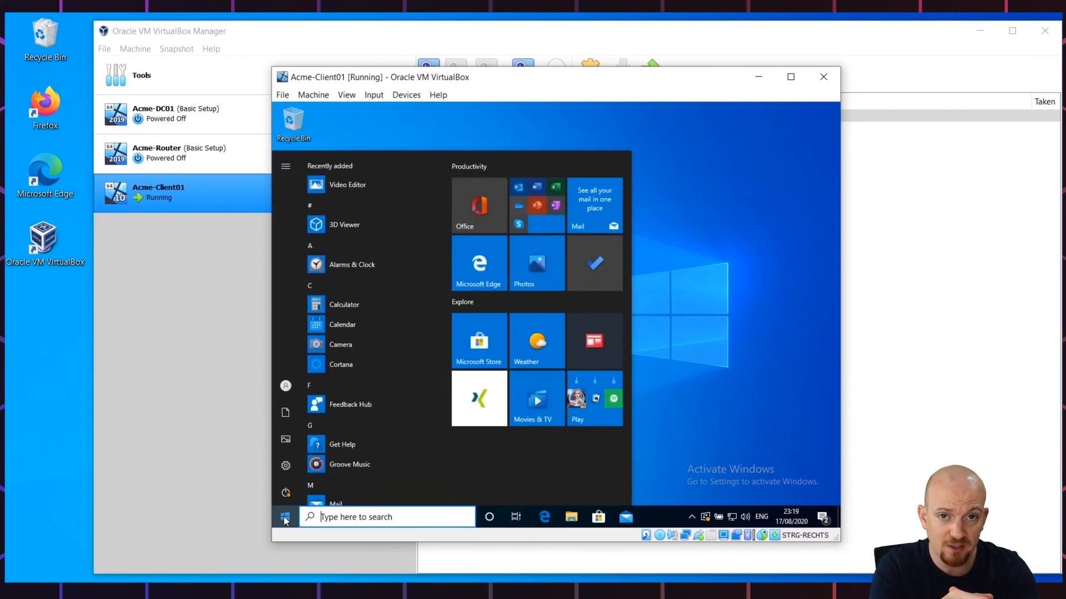
right_click(285, 518)
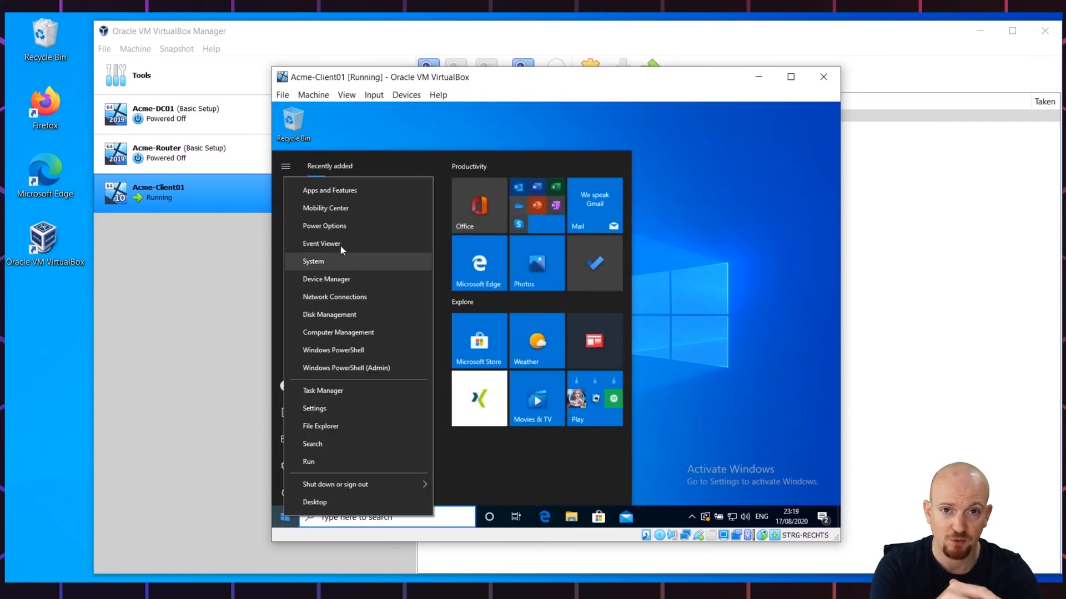
left_click(340, 261)
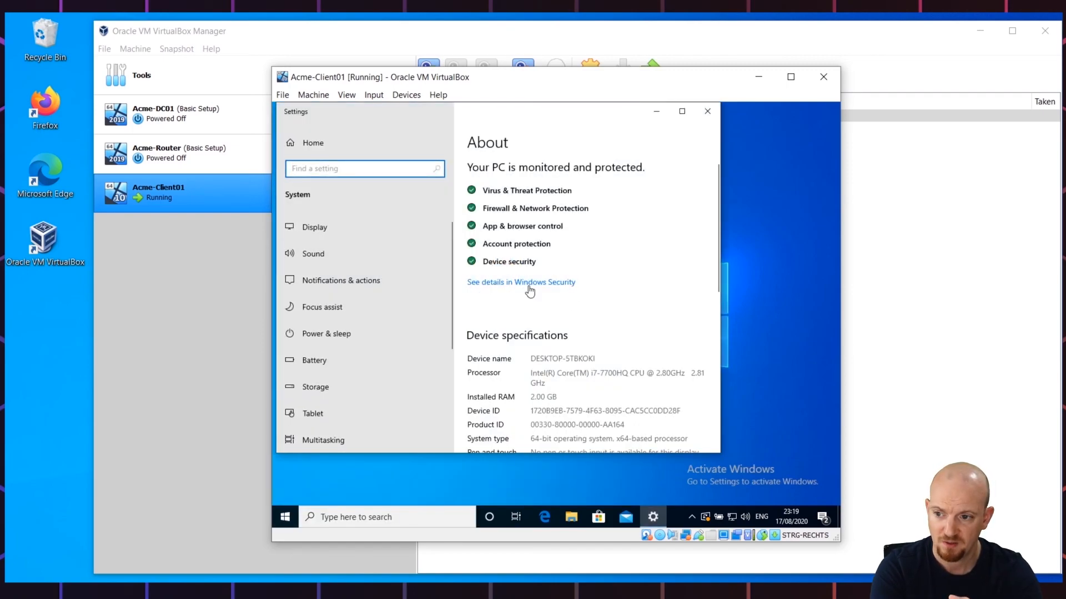
scroll(704, 294, "down", 3)
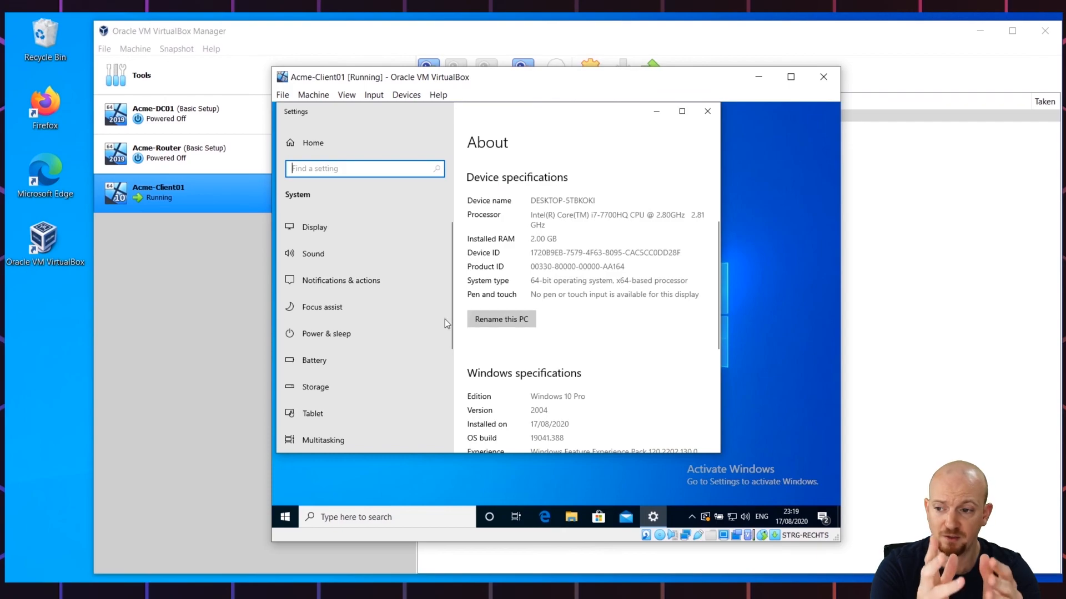
left_click(488, 315)
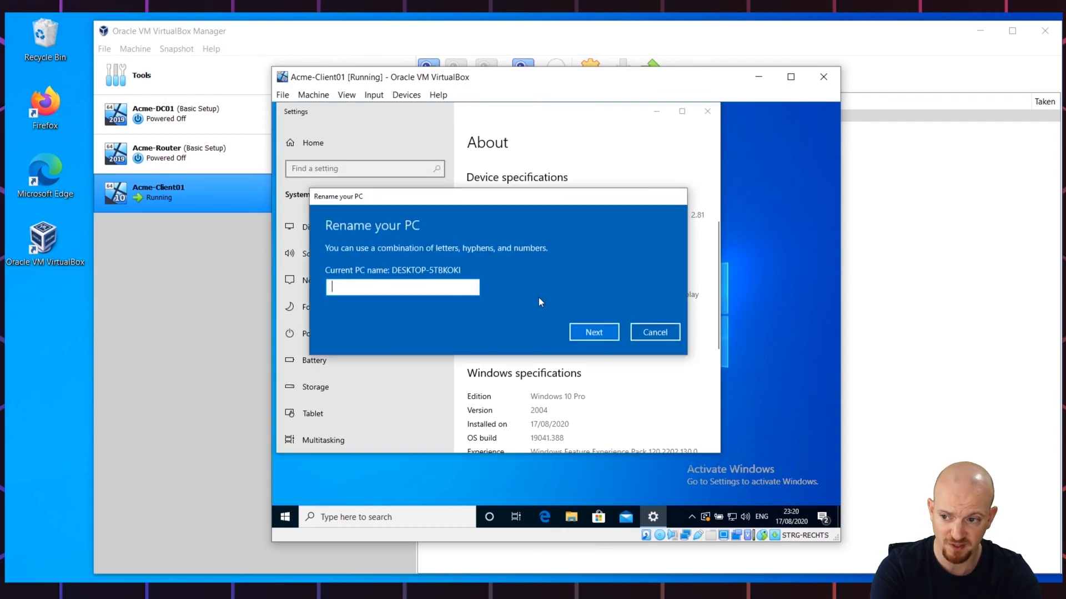
type("A")
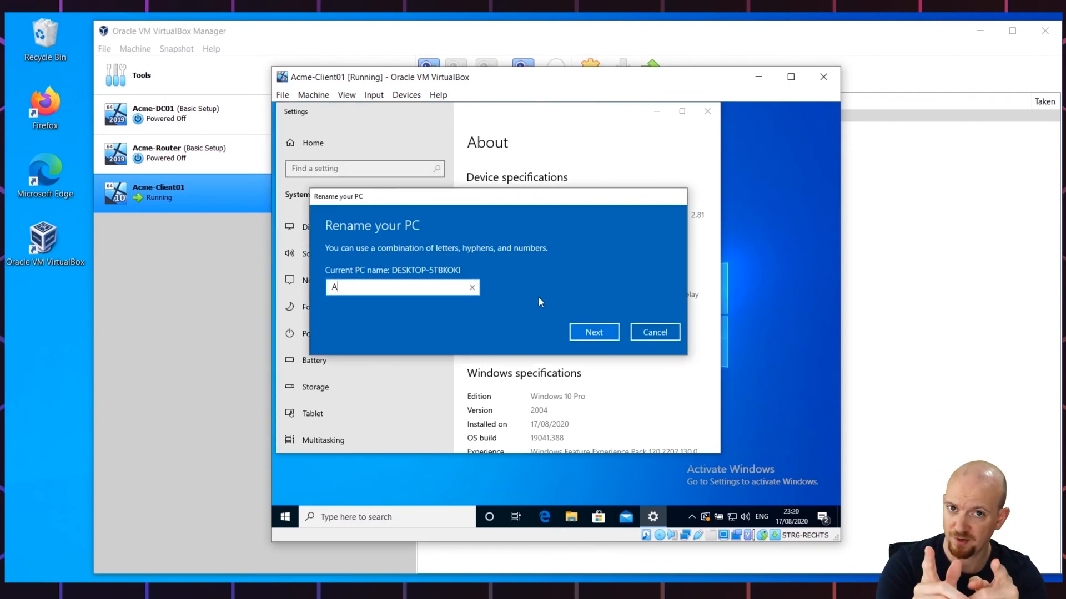
type("cme-C")
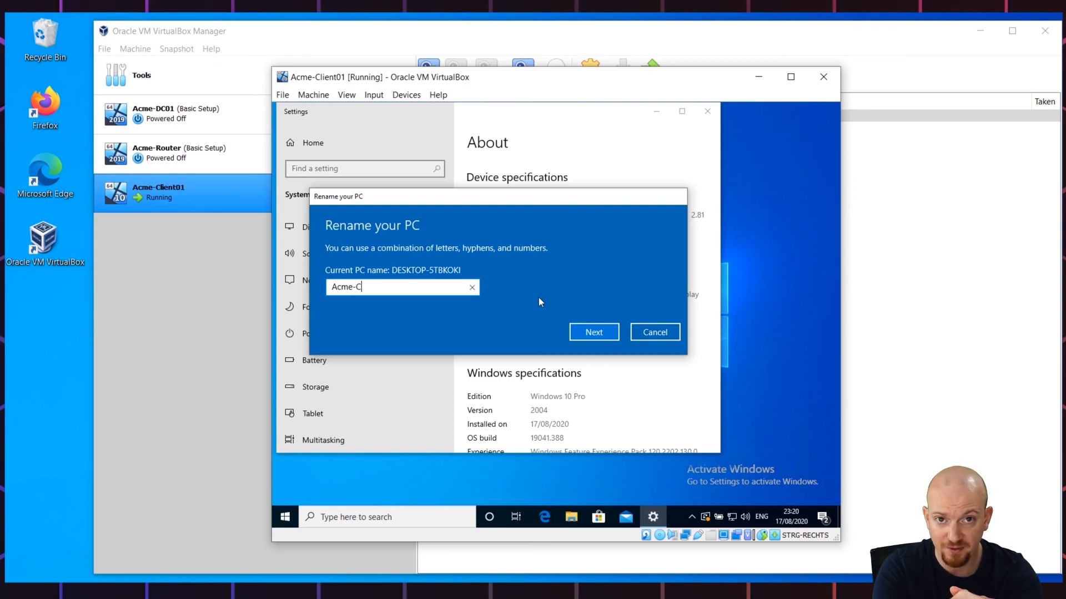
type("lient01")
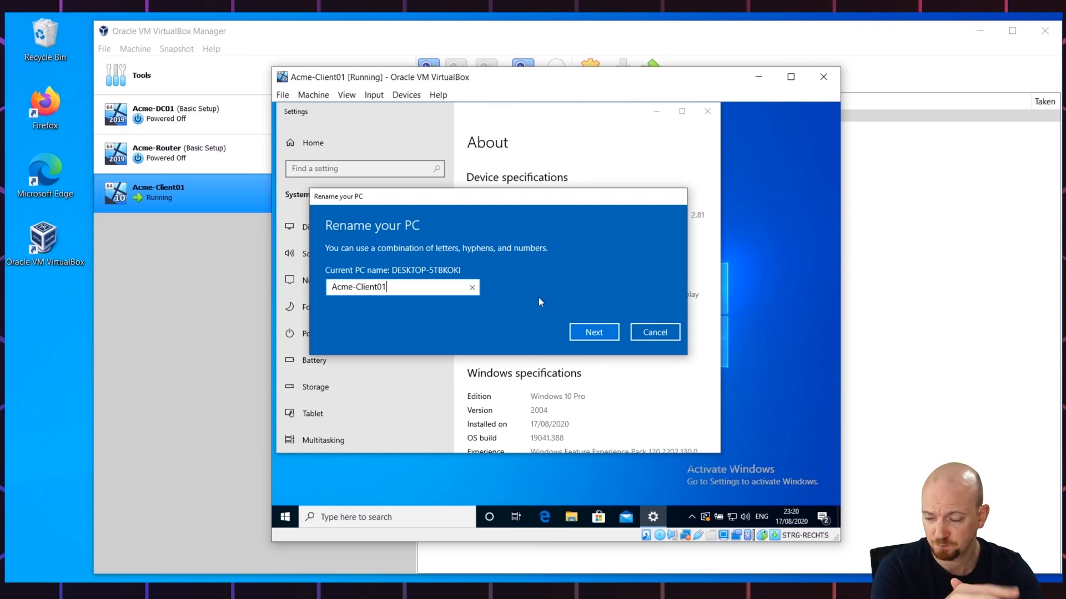
left_click(611, 338)
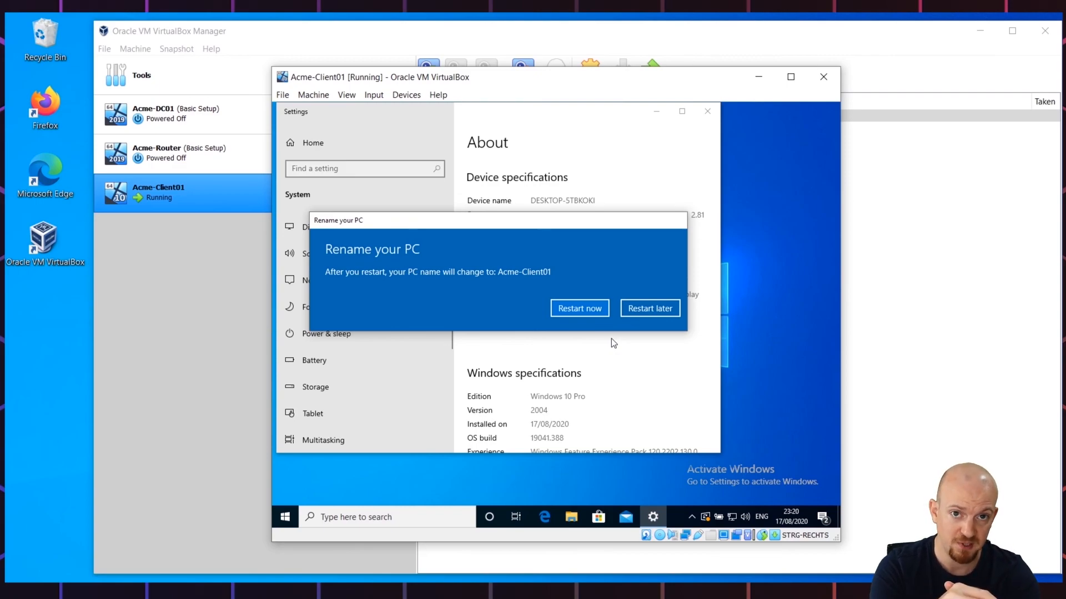
left_click(594, 314)
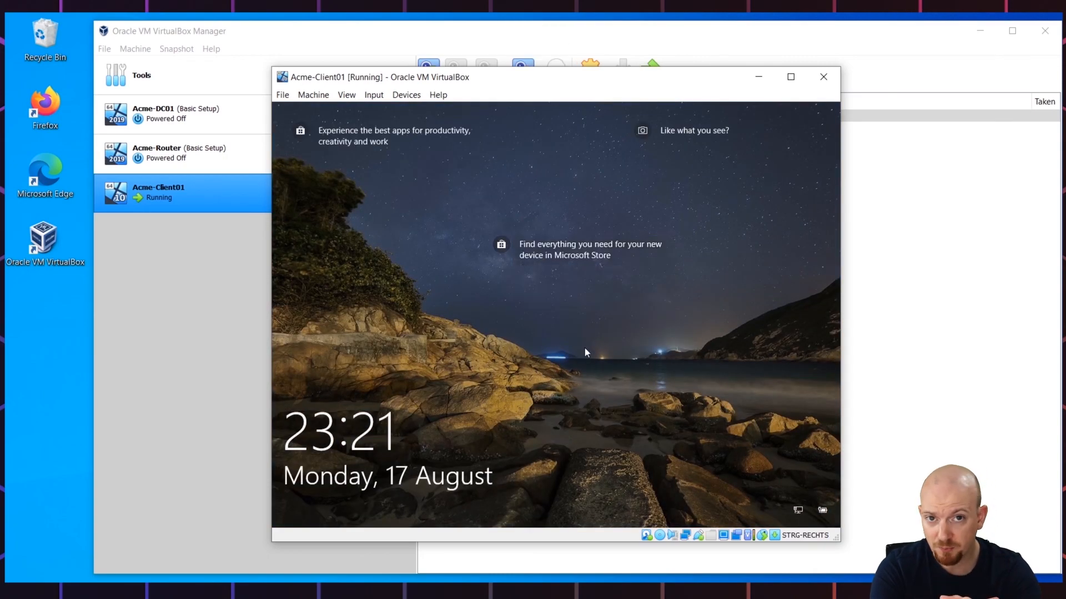
Step: Sign in to the guest account with the account password
left_click(585, 348)
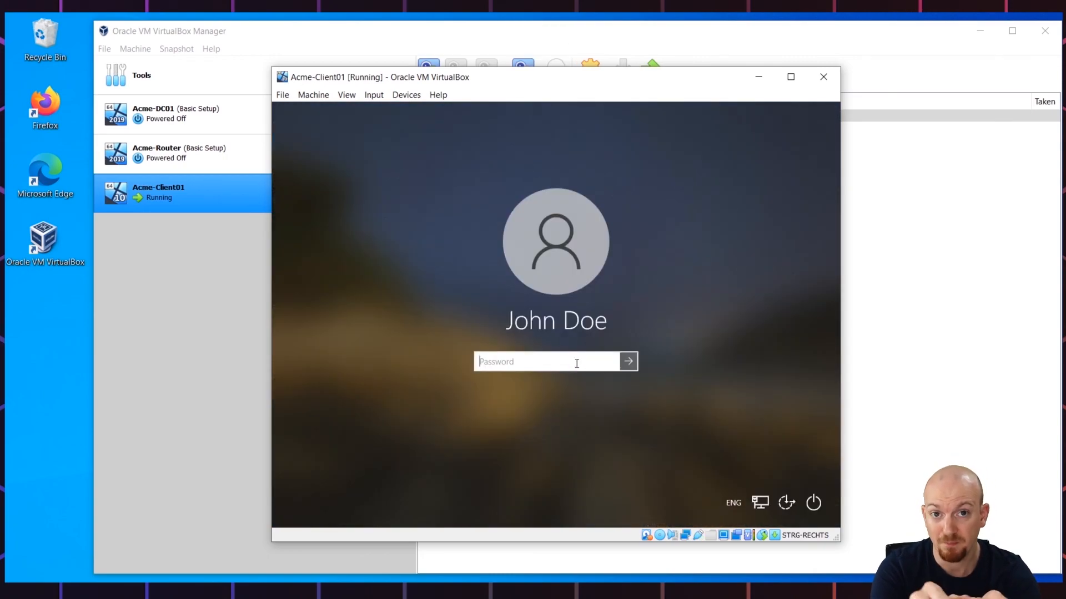
type("Password")
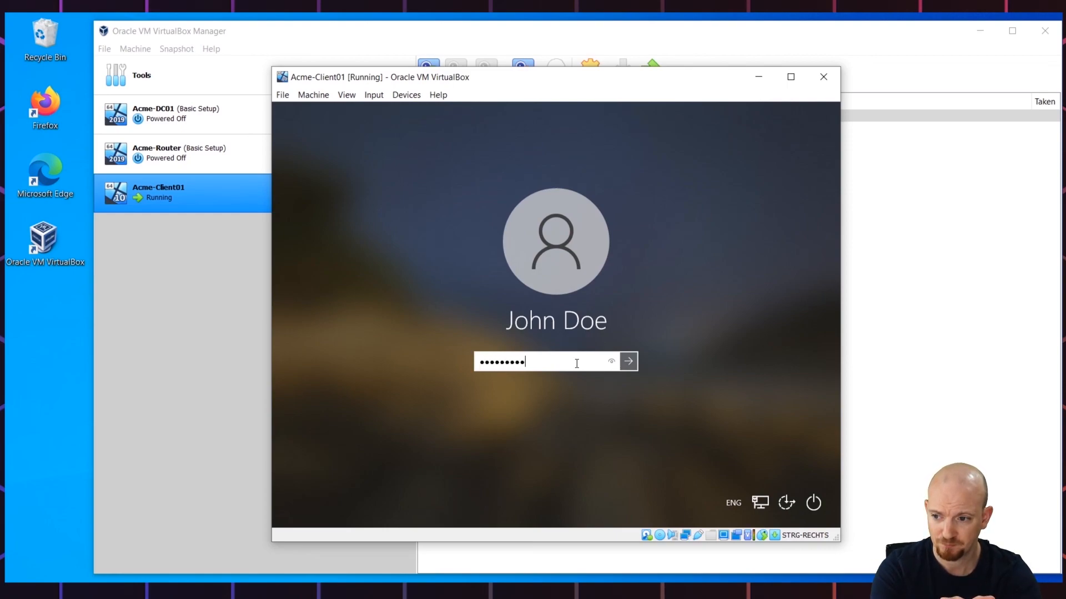
left_click(611, 364)
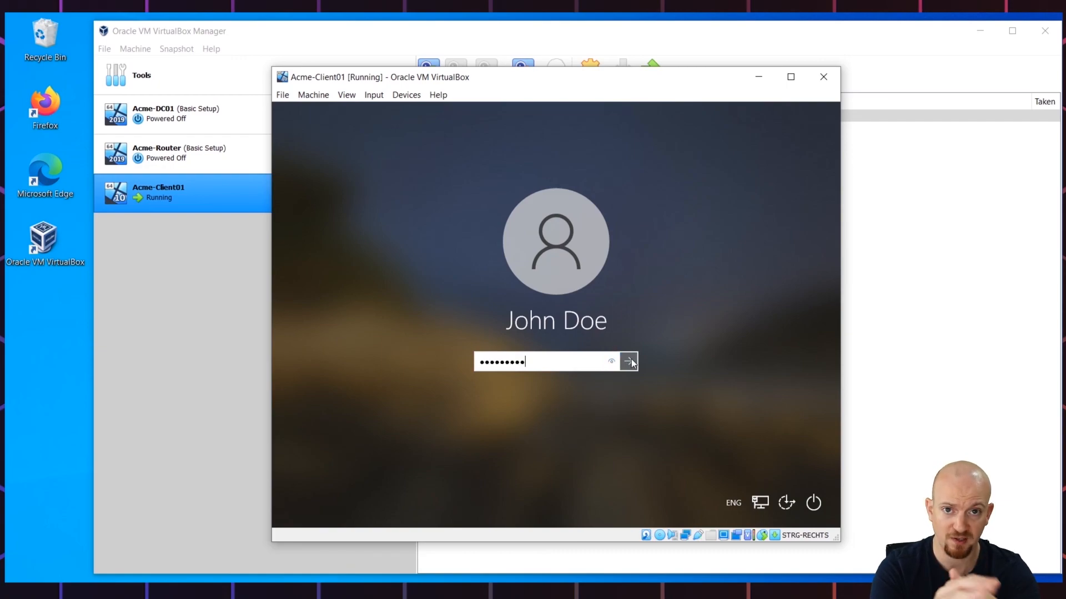
left_click(630, 361)
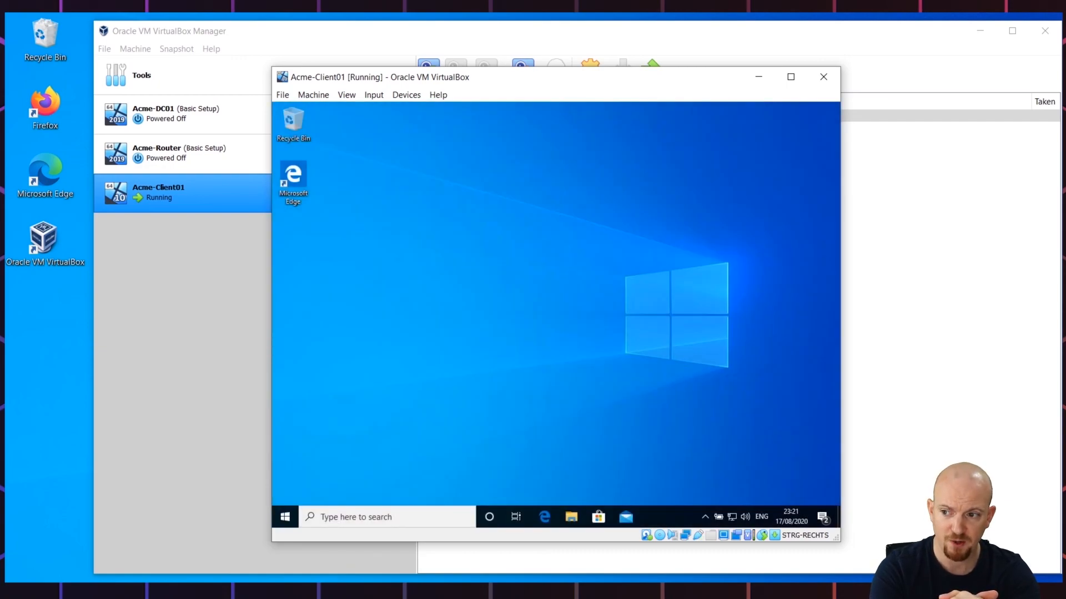
Step: Open Command Prompt and run hostname to confirm the name Acme-Client01
left_click(281, 519)
type("co")
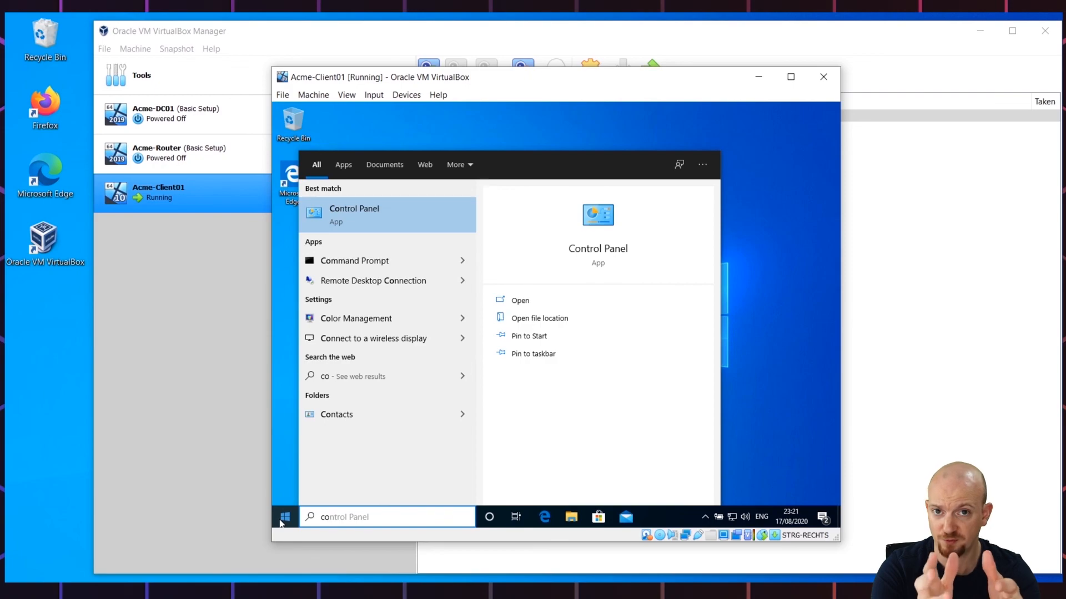
key("Down")
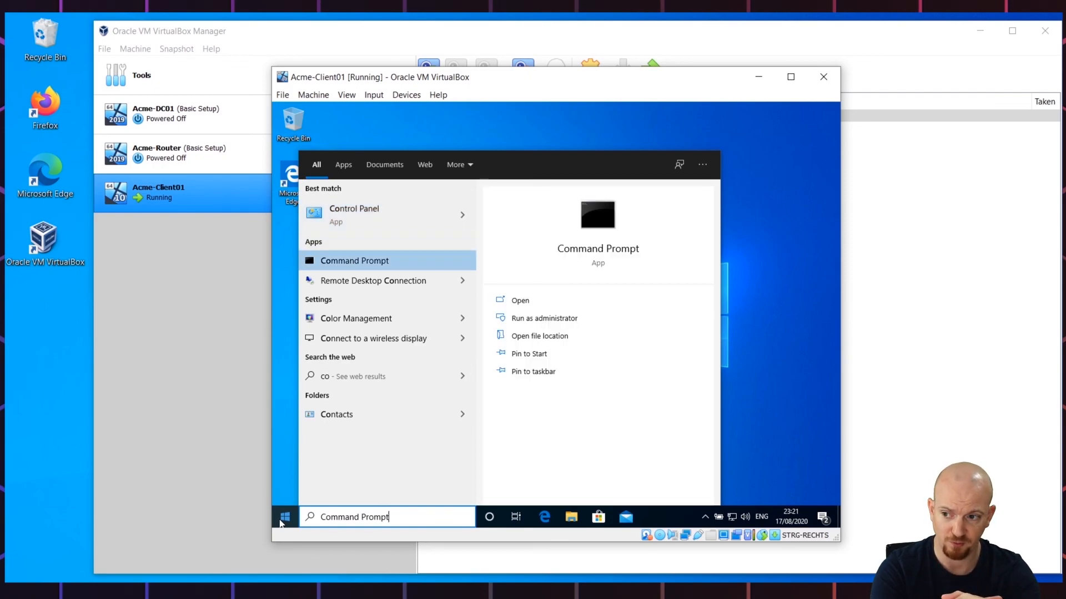
key("Return")
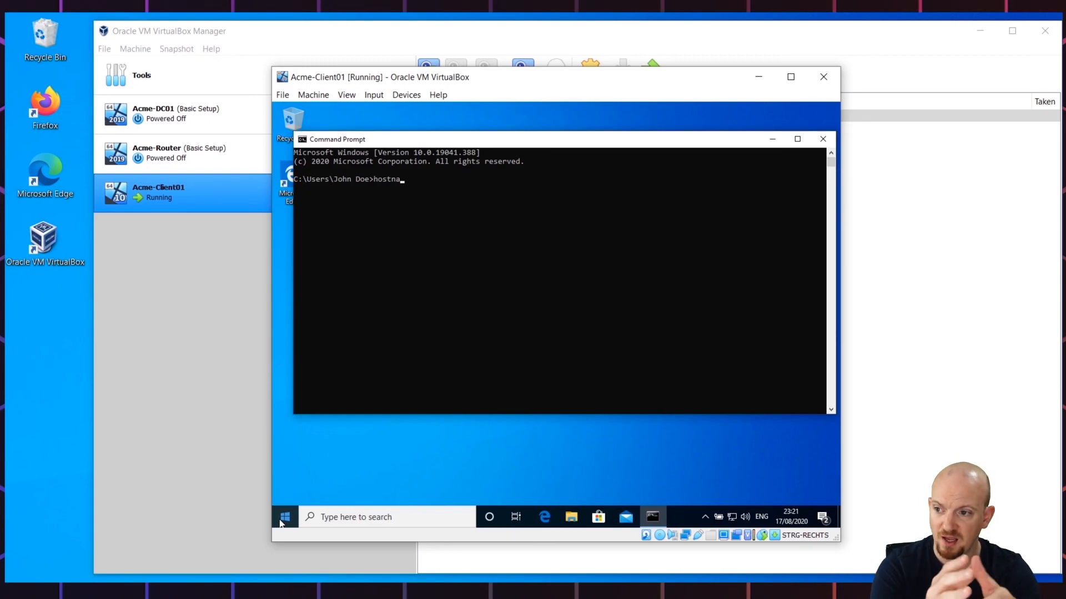
type("hostname")
key("Return")
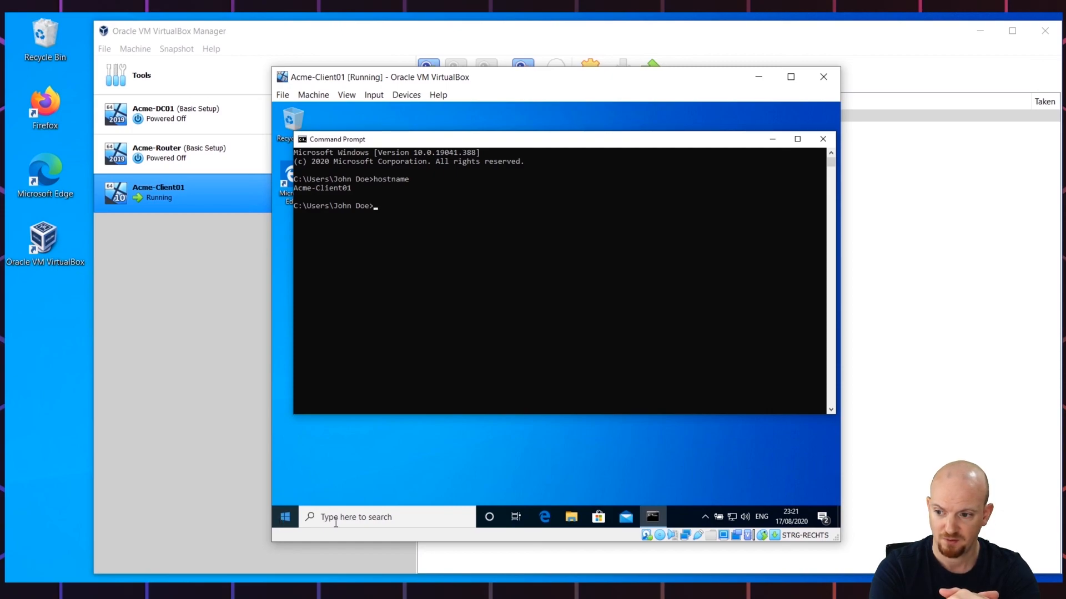
Step: Install pending updates with Update and restart, then sign back in with the account password
right_click(285, 518)
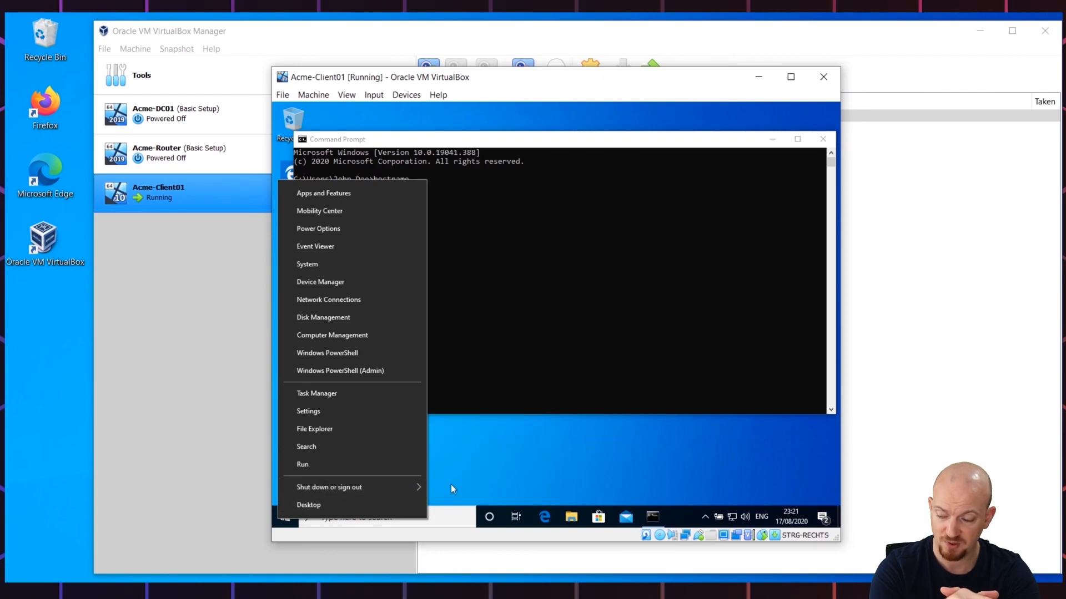
mouse_move(408, 482)
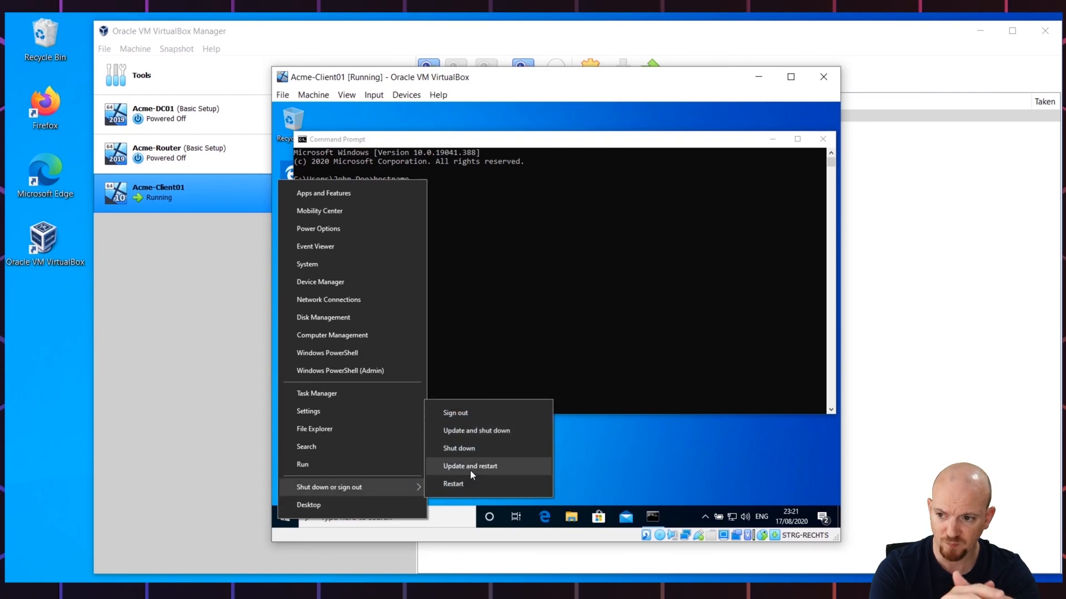
left_click(514, 468)
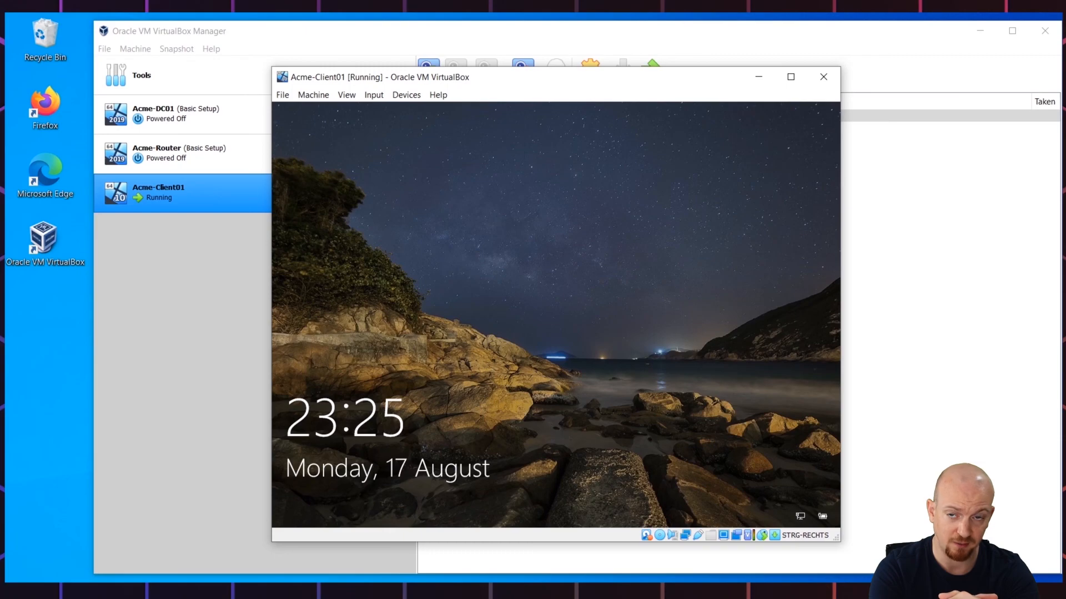
left_click(571, 364)
type("•••••")
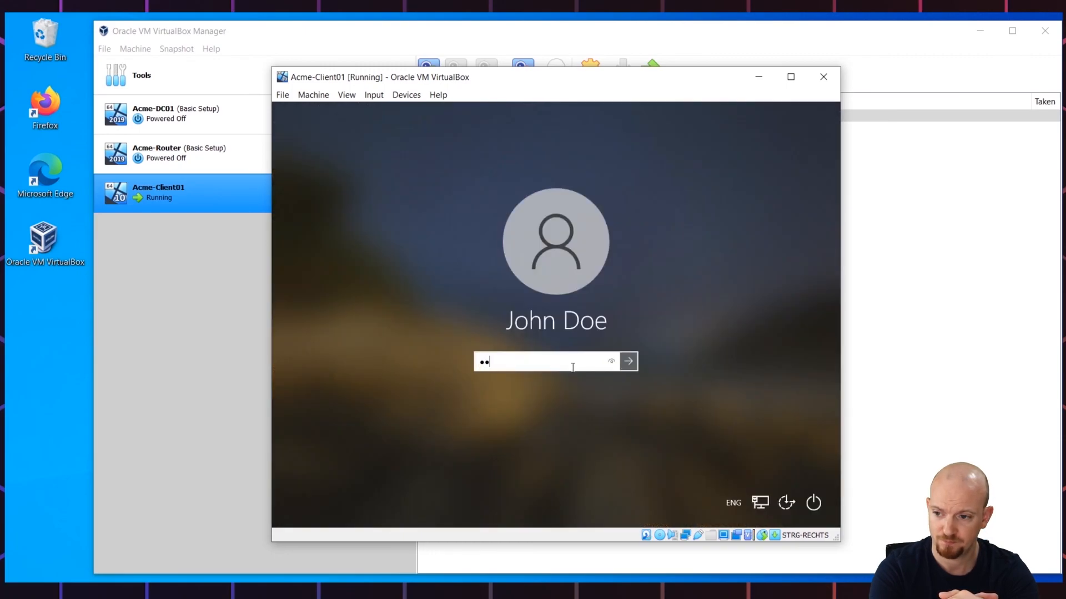
type("•••")
type("!")
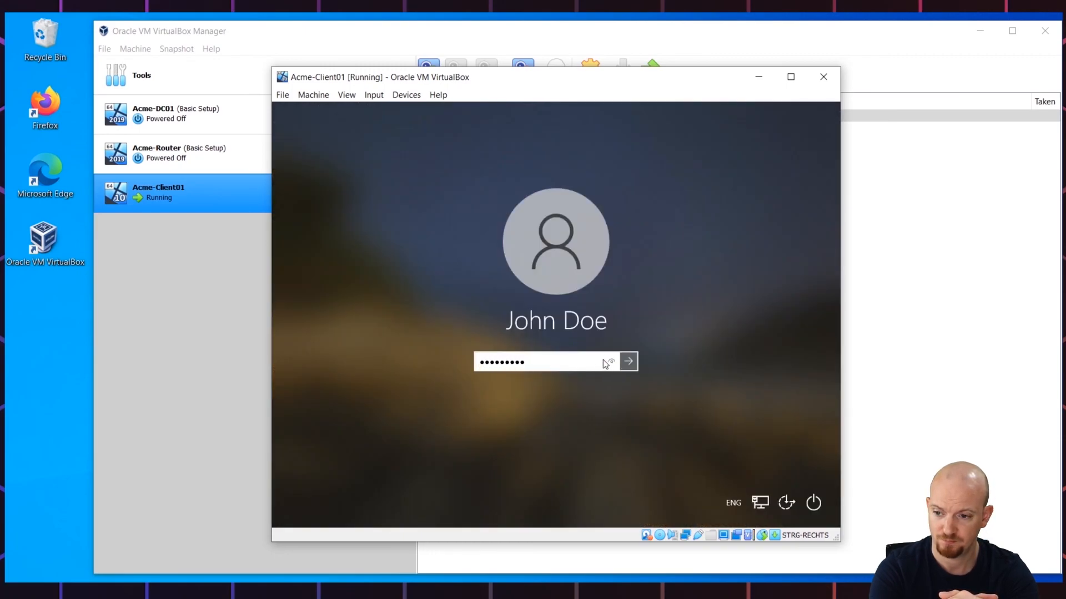
left_click(611, 362)
left_click(629, 361)
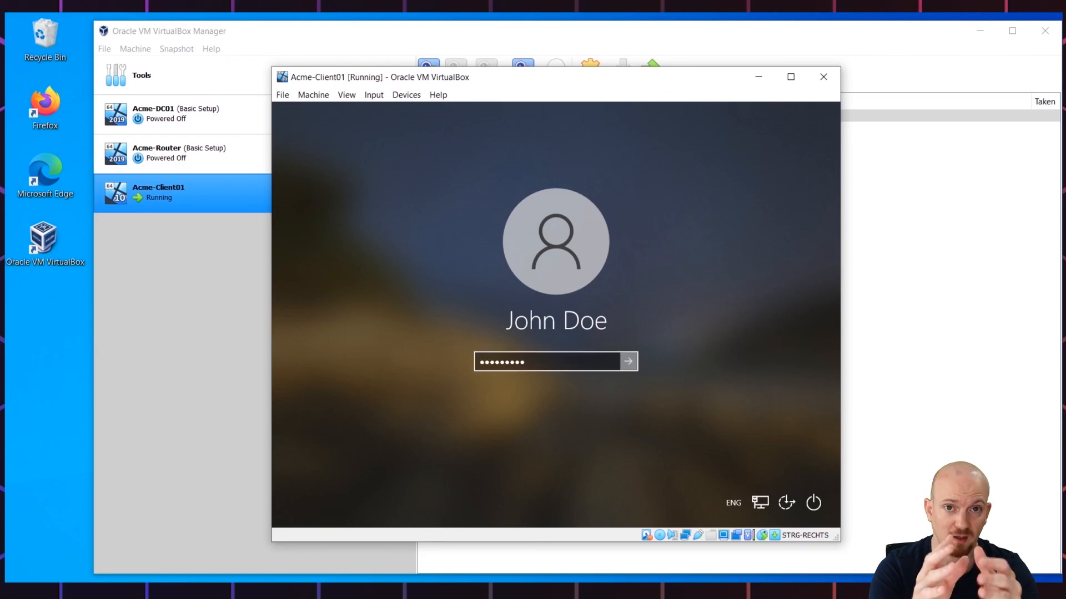
Step: Shut down the Acme-Client01 Windows 10 VM from the Start power-user menu
right_click(295, 513)
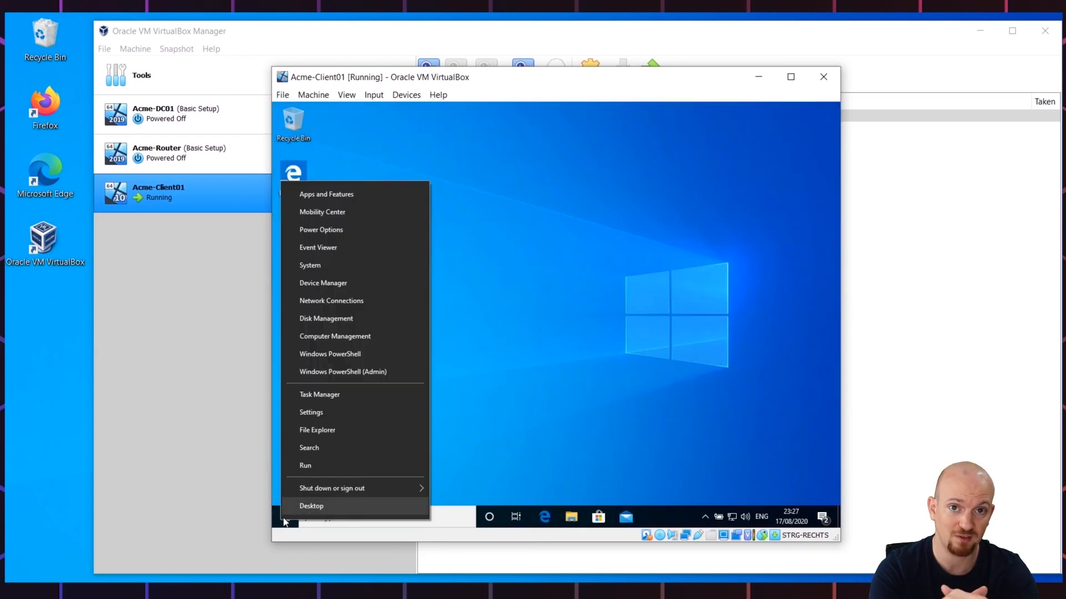
mouse_move(328, 488)
left_click(490, 478)
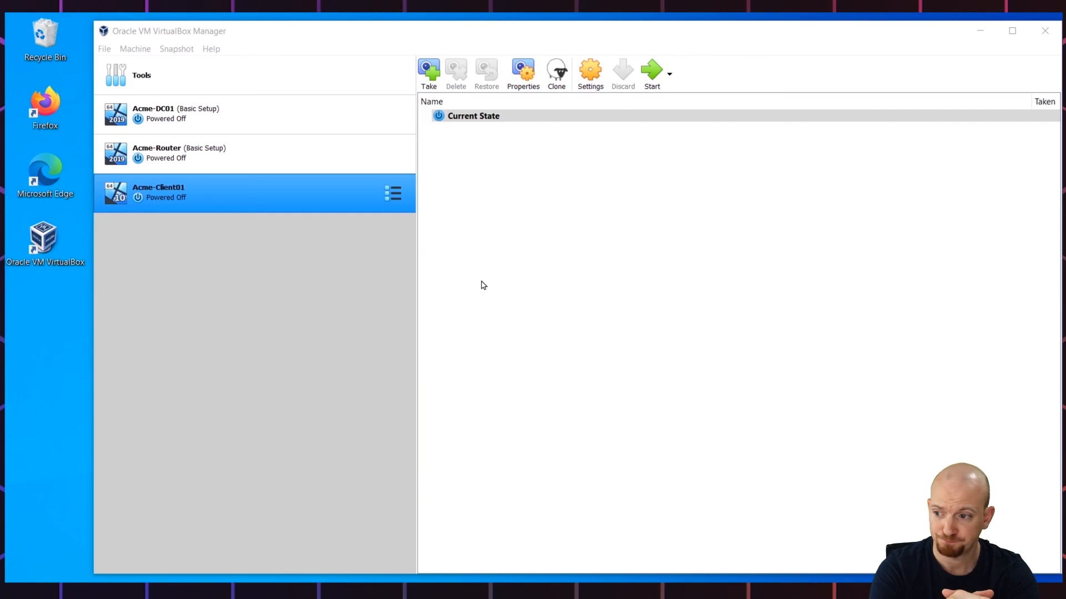
Step: Take a snapshot of the powered-off Acme-Client01 named 'Basic Setup'
left_click(433, 73)
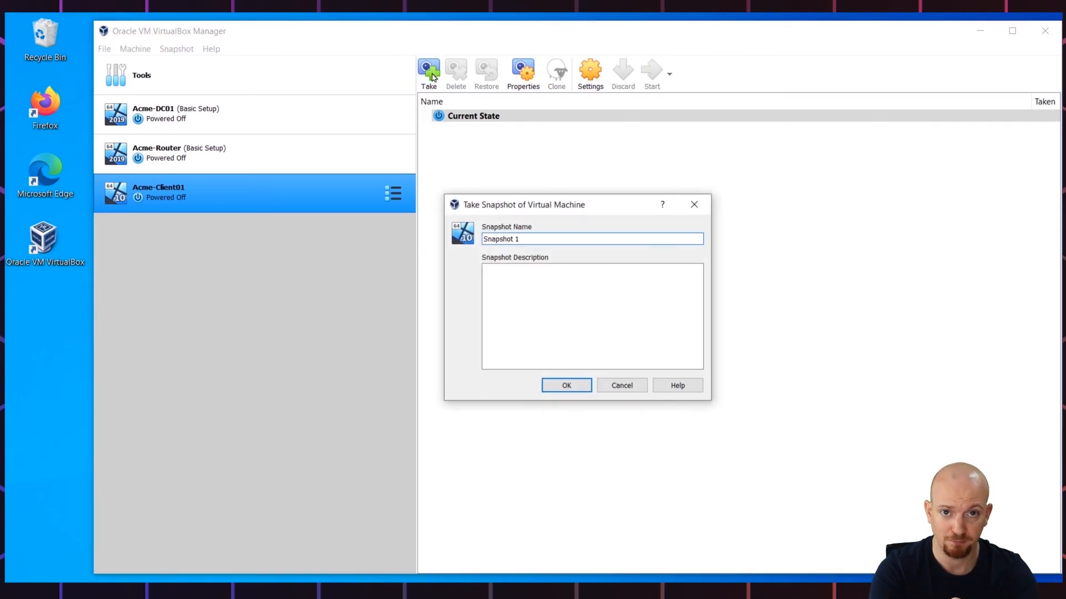
key("BackSpace")
key("BackSpace")
key("BackSpace")
key("BackSpace")
key("BackSpace")
key("BackSpace")
key("BackSpace")
key("BackSpace")
key("BackSpace")
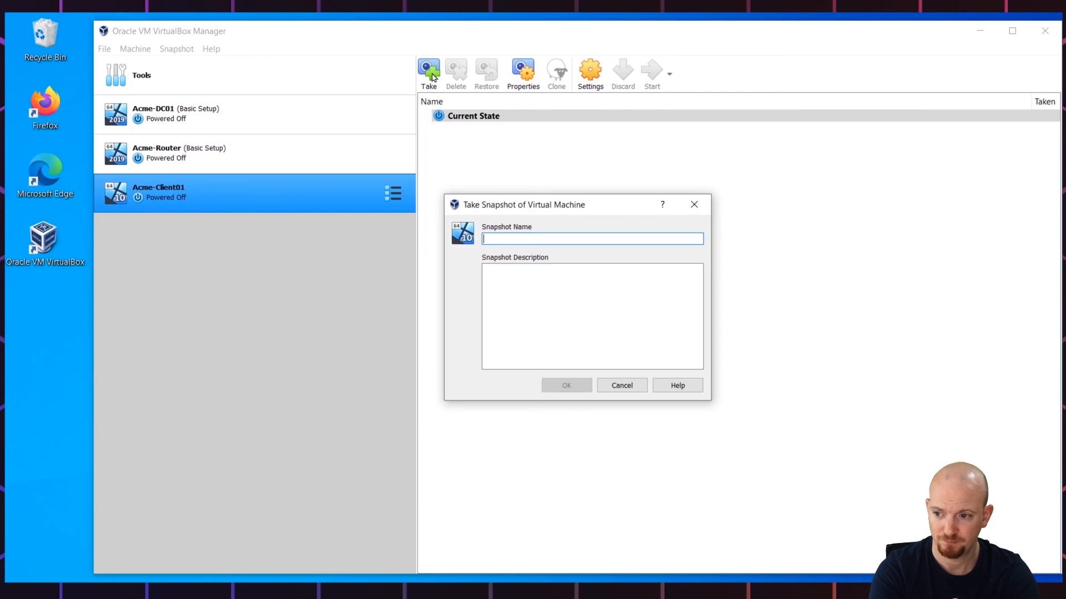
type("Basic Setup")
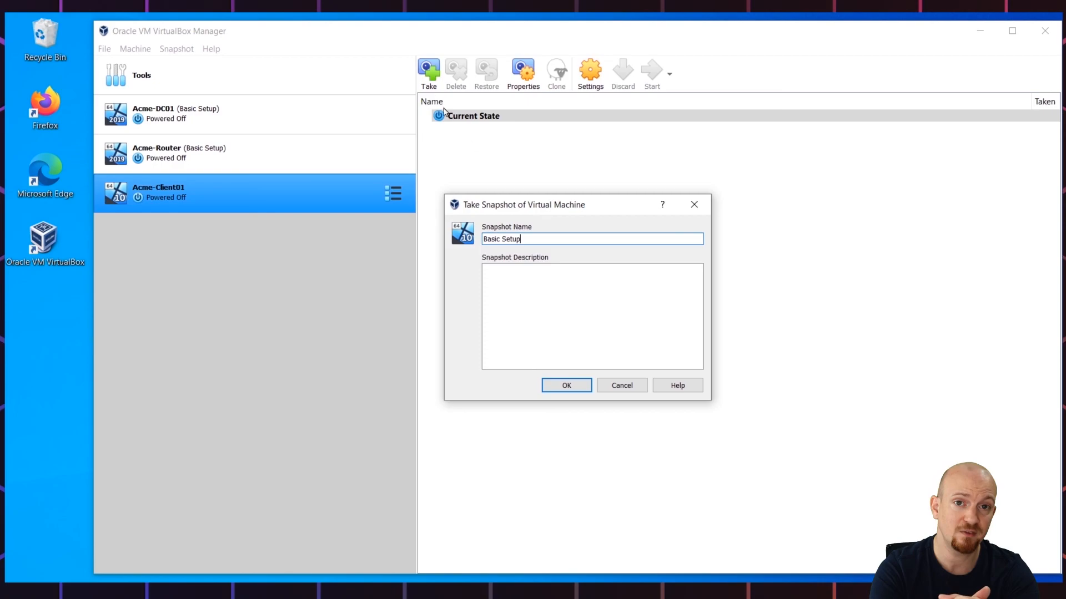
left_click(566, 385)
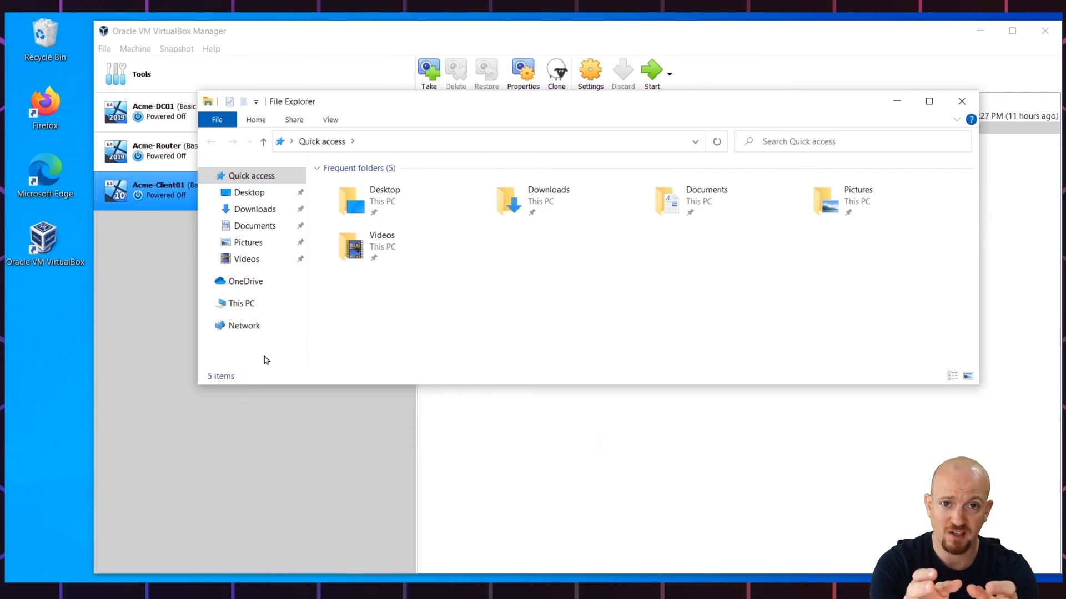
Step: Create a new Acme-Client02 folder in D:\VirtualBox on Data_SSD, then close File Explorer
left_click(243, 304)
double_click(573, 346)
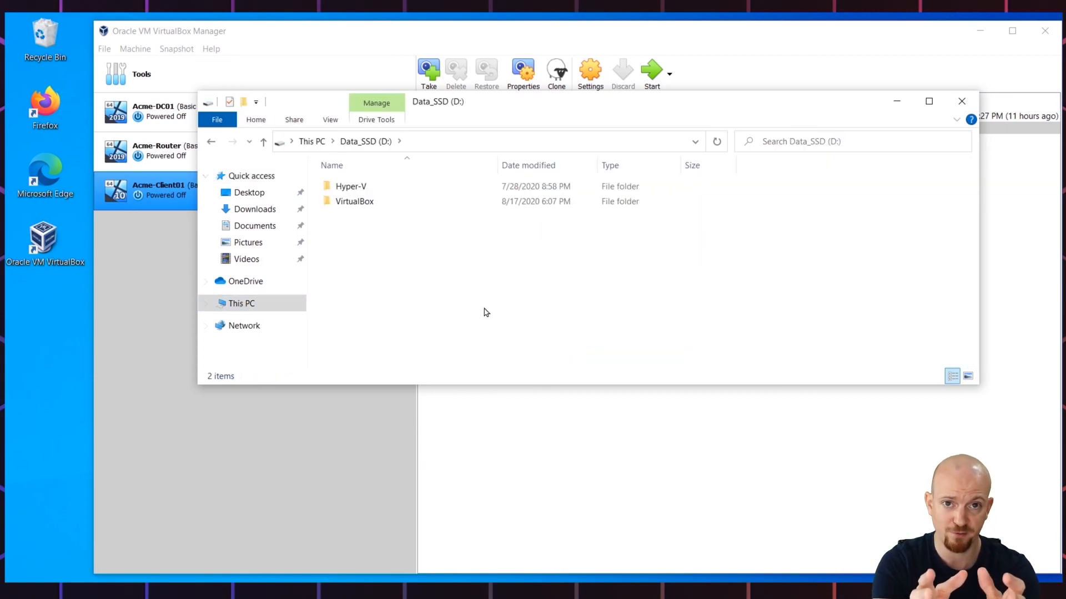
double_click(350, 202)
right_click(345, 242)
mouse_move(400, 395)
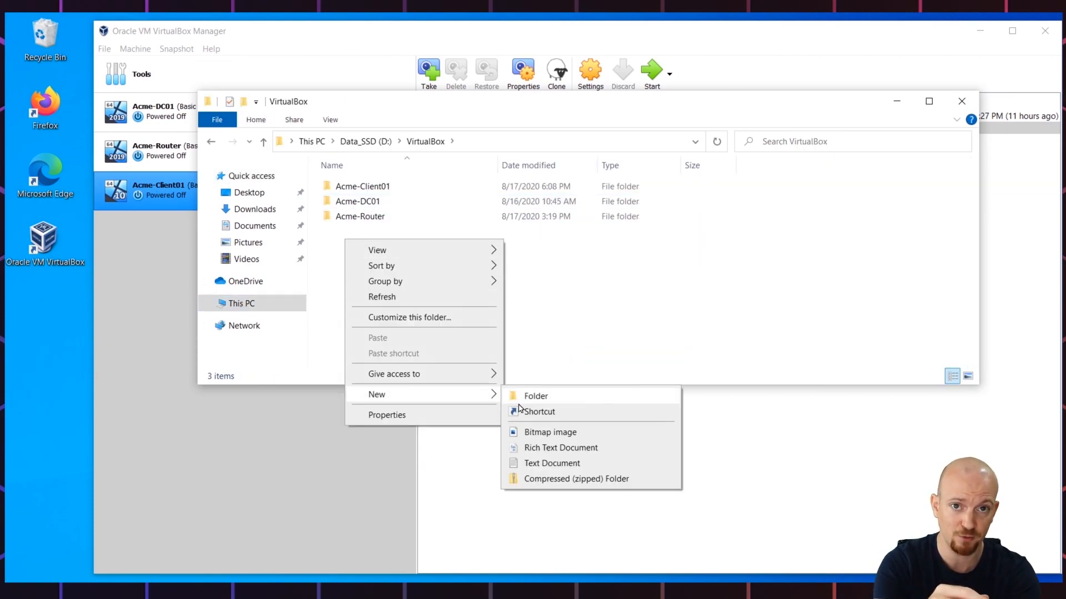
left_click(522, 398)
type("Acme-")
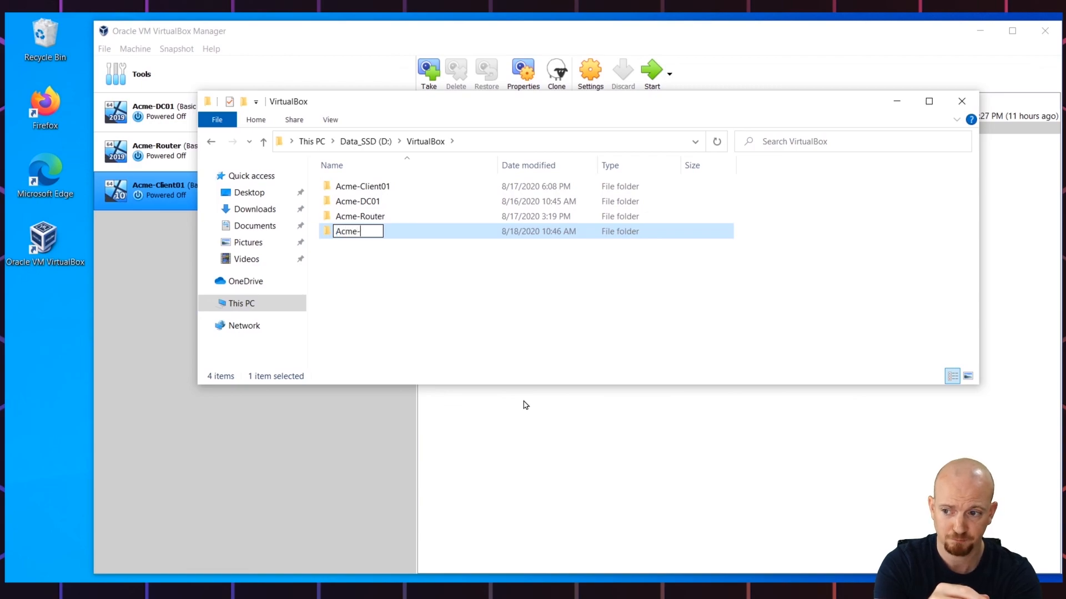
type("Client02")
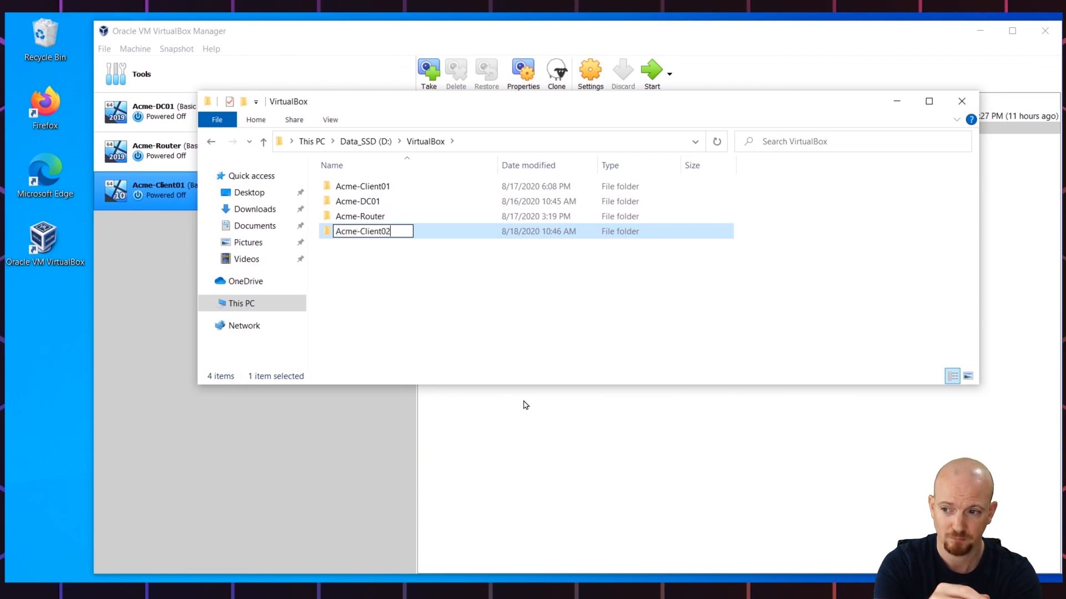
key("Return")
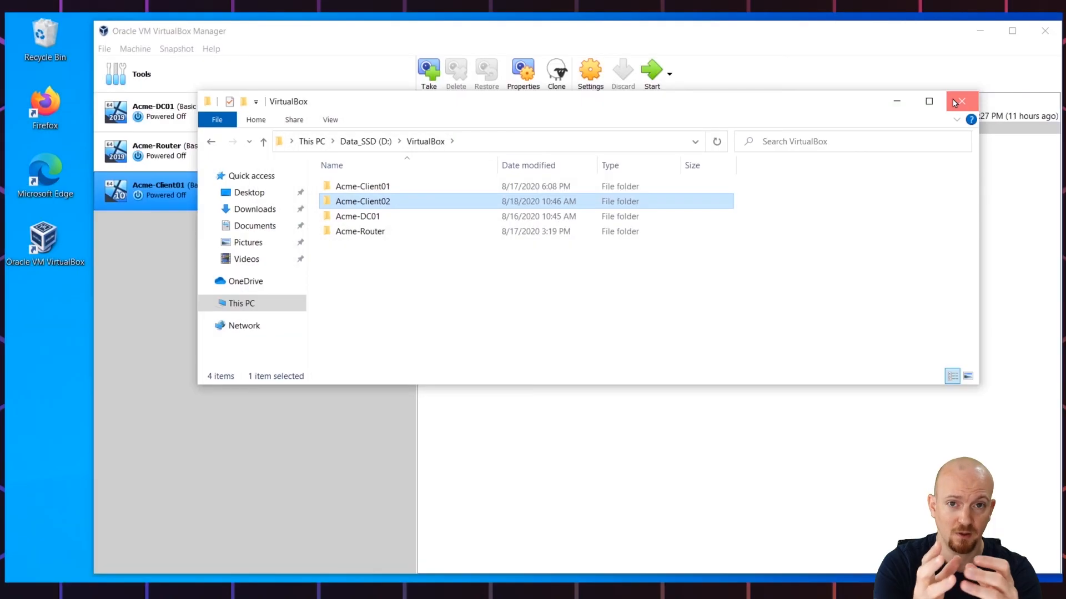
left_click(962, 101)
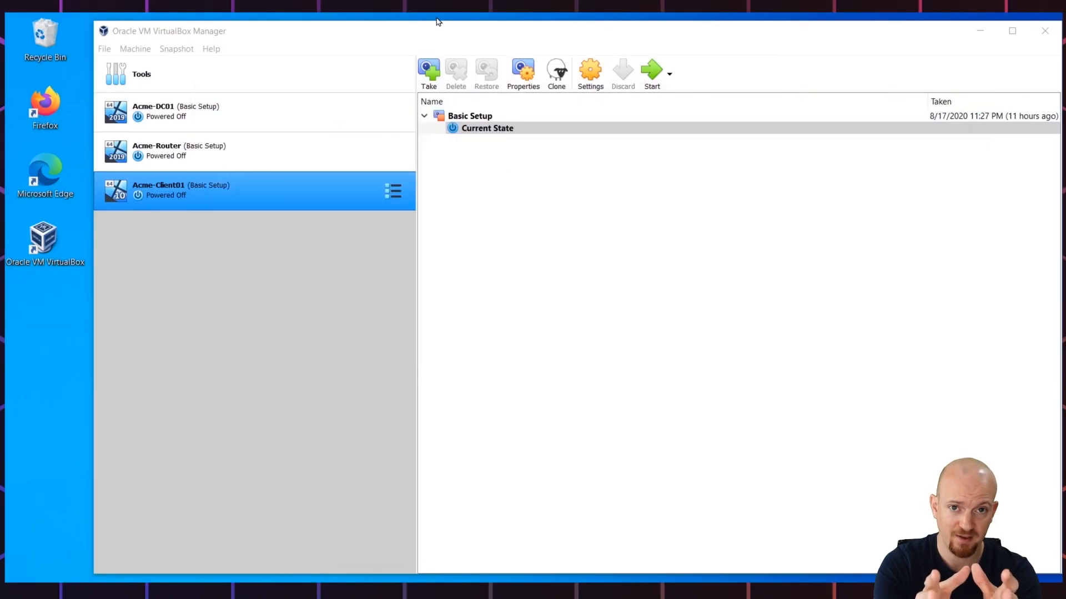
Step: Start a new VM named Acme-Client02 with machine folder D:\VirtualBox\Acme-Client02
left_click(135, 48)
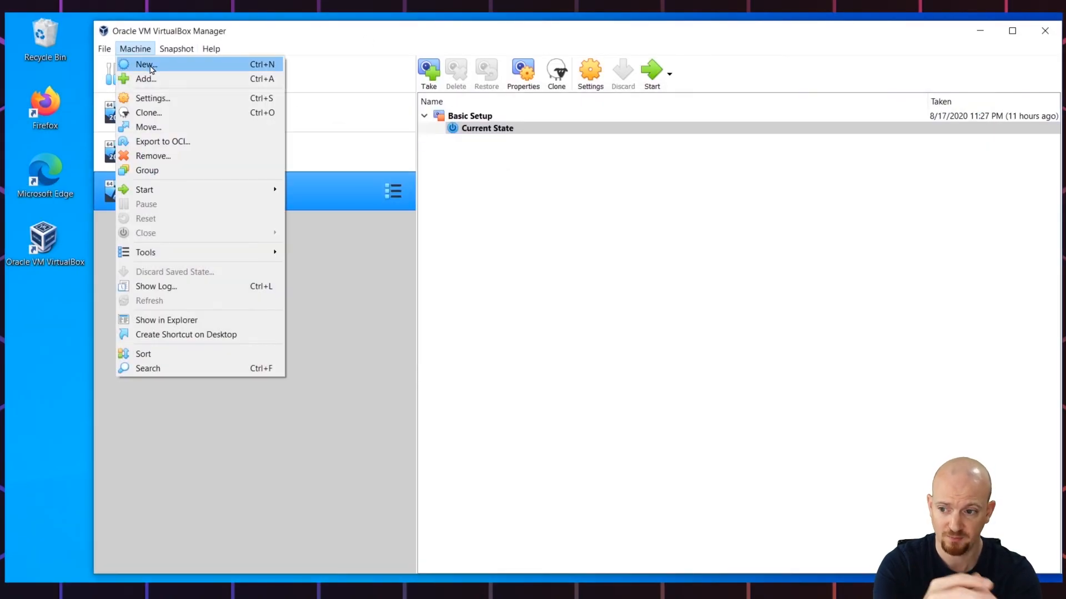
left_click(148, 65)
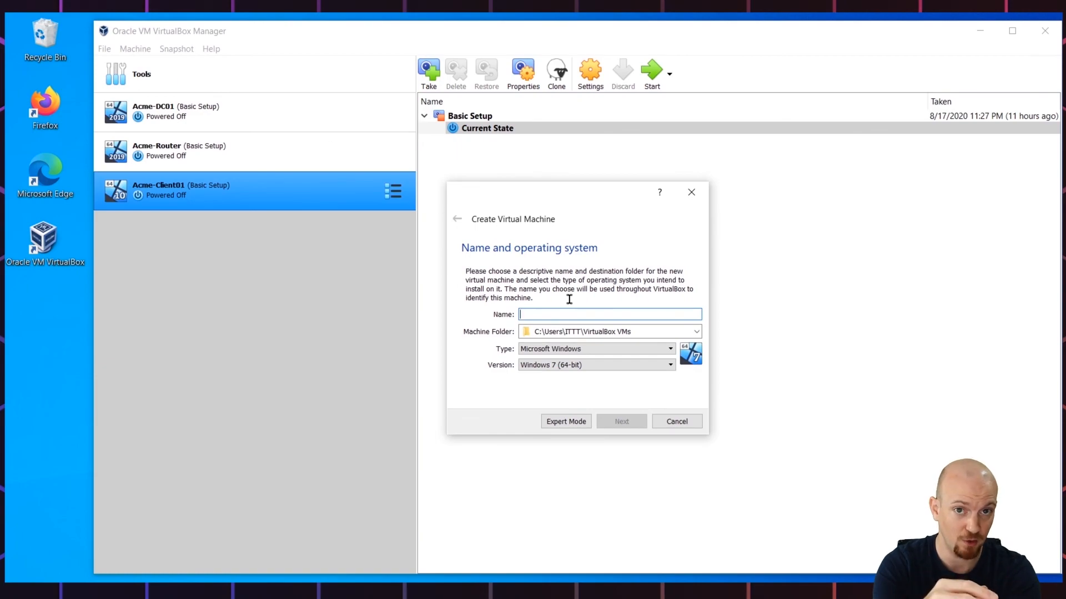
type("Acme-Client02")
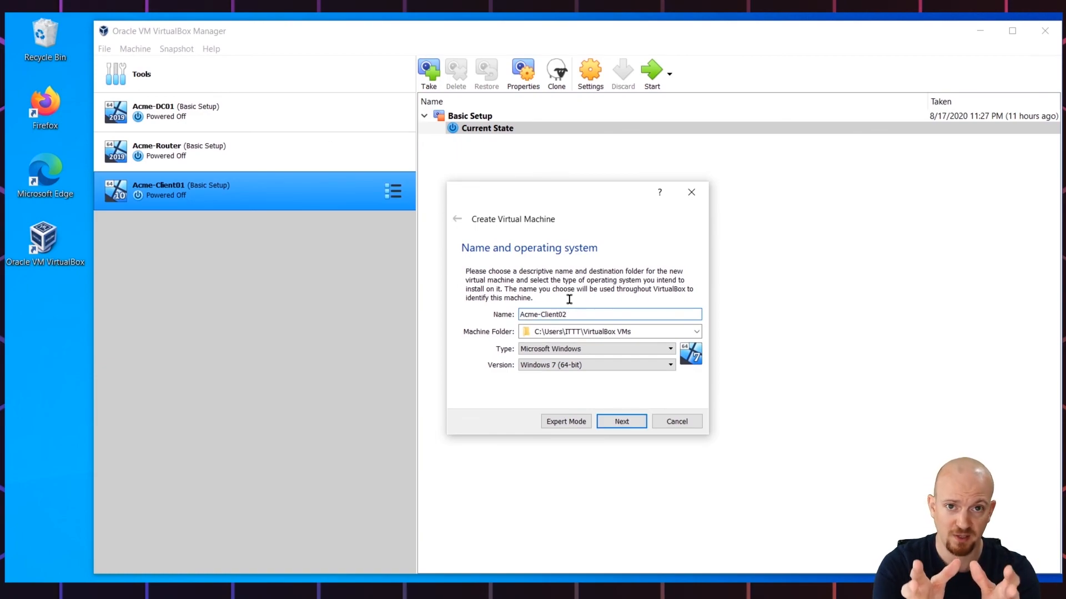
left_click(680, 333)
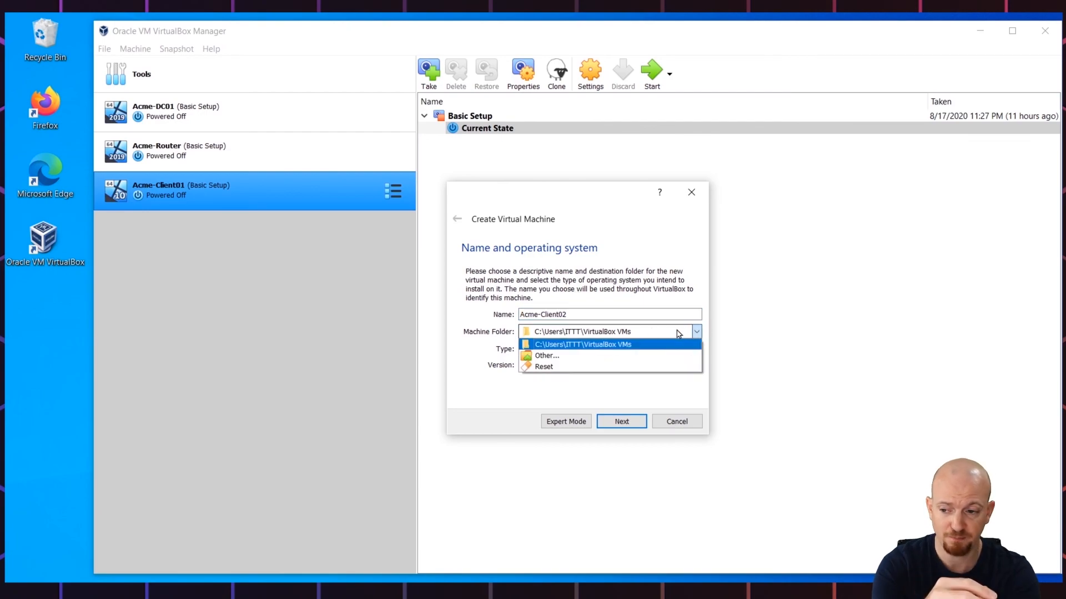
left_click(607, 356)
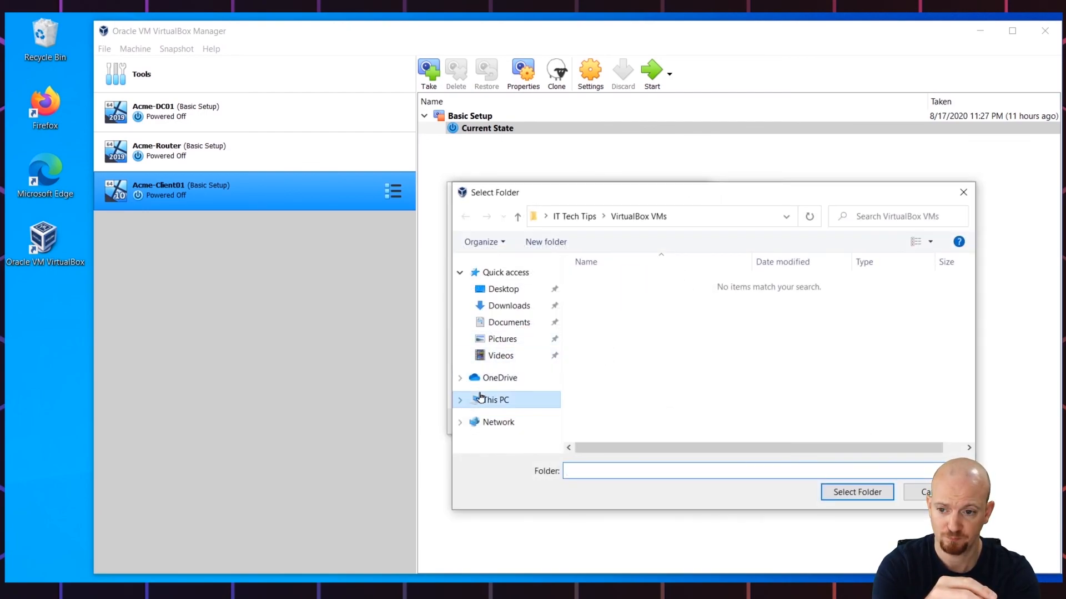
left_click(480, 397)
left_click_drag(965, 312, 968, 341)
double_click(799, 394)
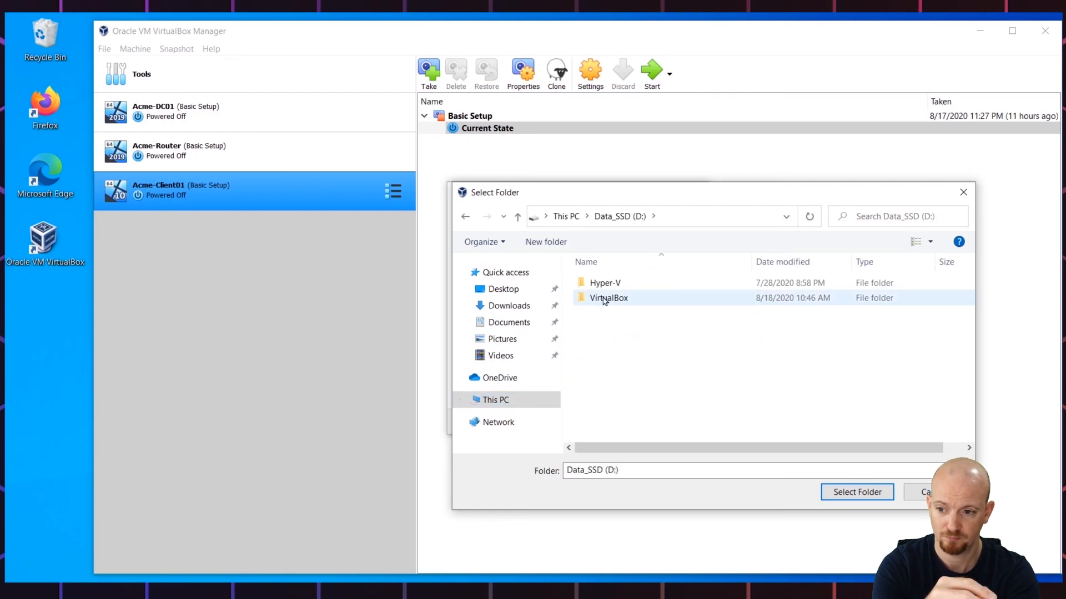
double_click(605, 298)
double_click(605, 298)
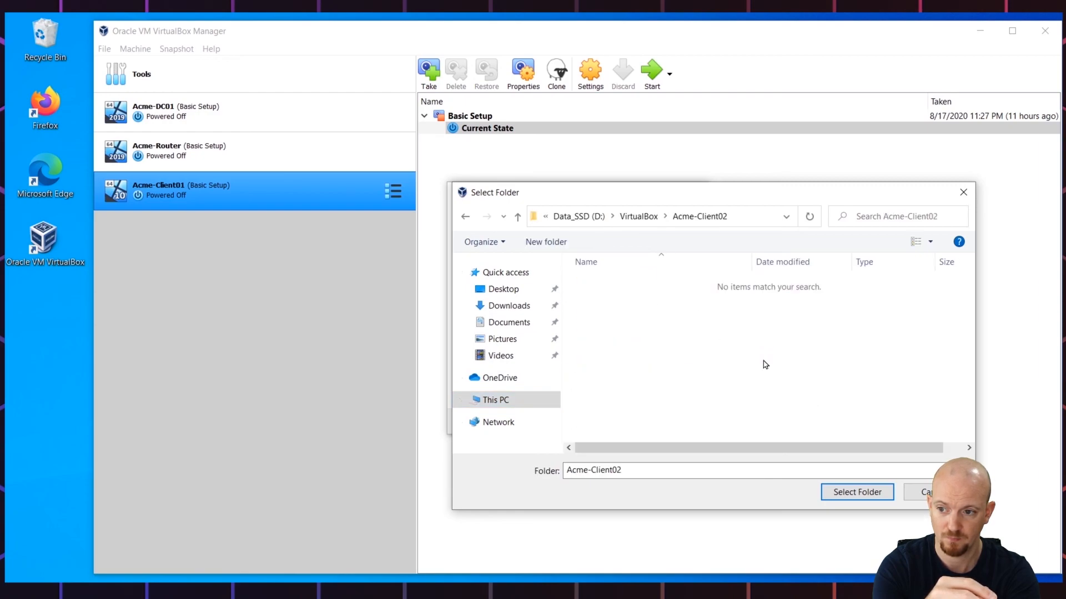
left_click(846, 492)
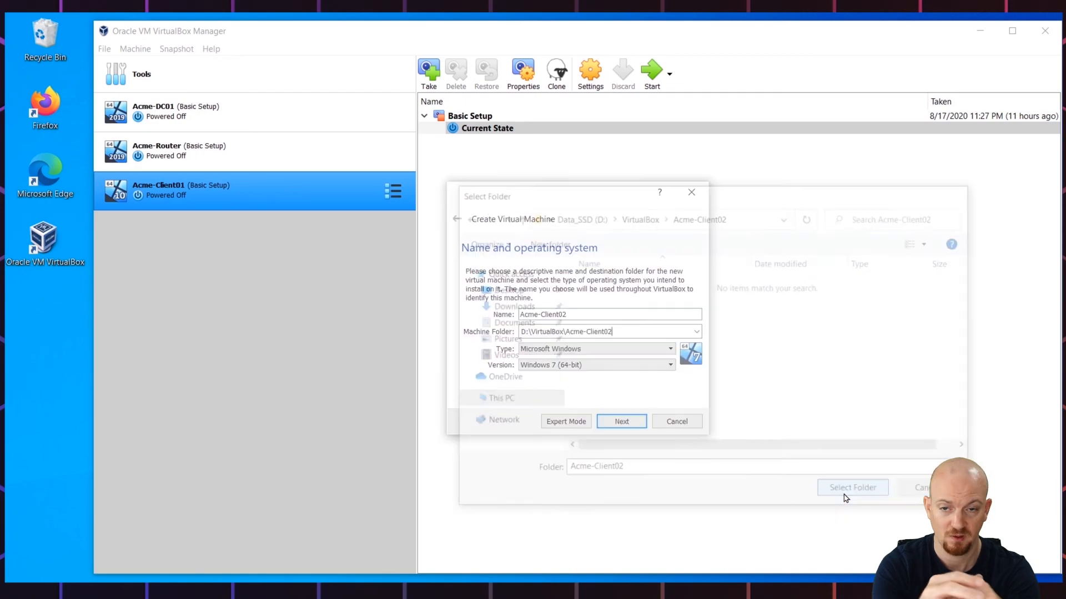
Step: Set the guest OS to Microsoft Windows, version Windows 10 (64-bit)
left_click(655, 348)
left_click(657, 351)
left_click(666, 366)
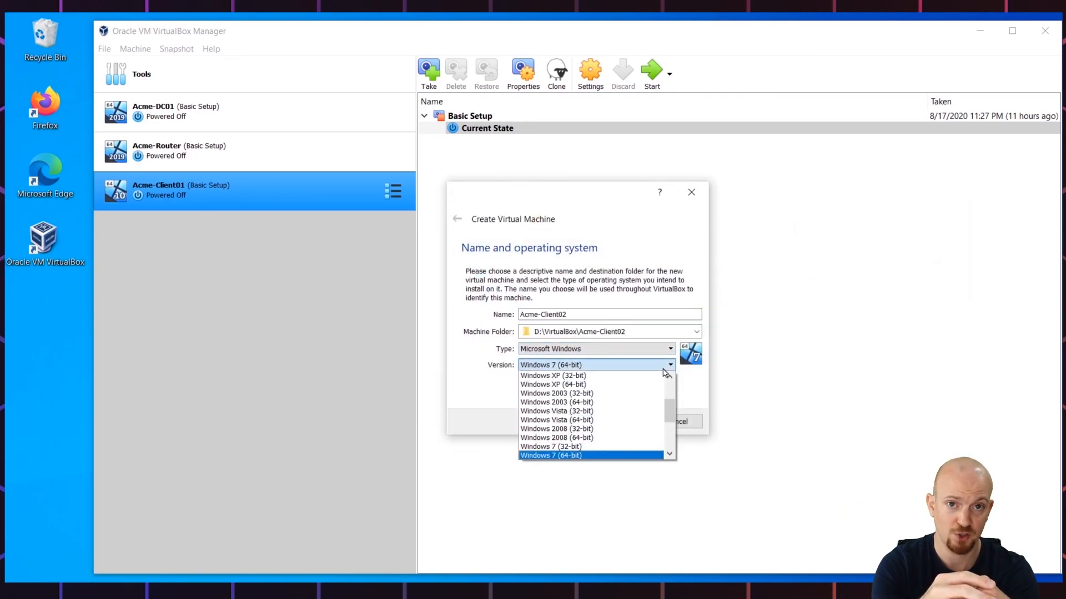
scroll(588, 411, "down", 4)
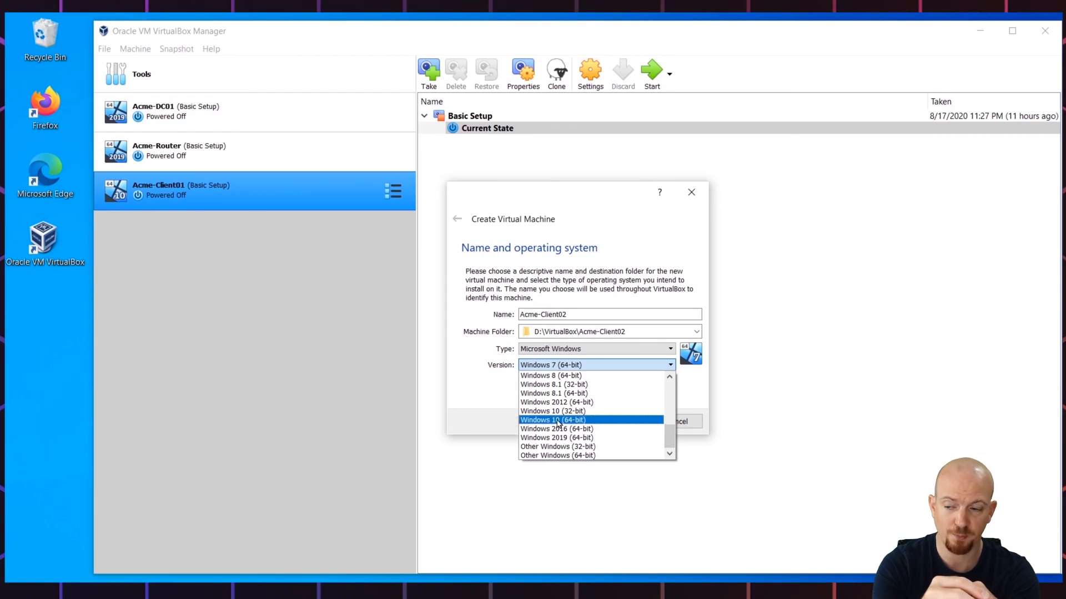
left_click(558, 421)
Step: Keep 2048 MB memory and create a dynamically allocated 80 GB VDI disk
left_click(627, 423)
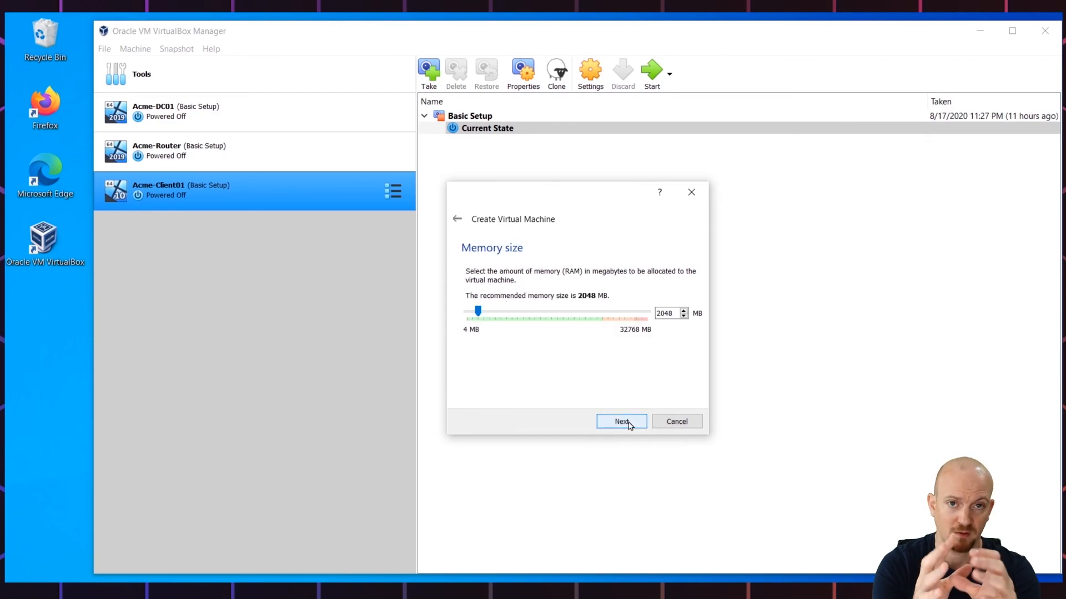
left_click(623, 422)
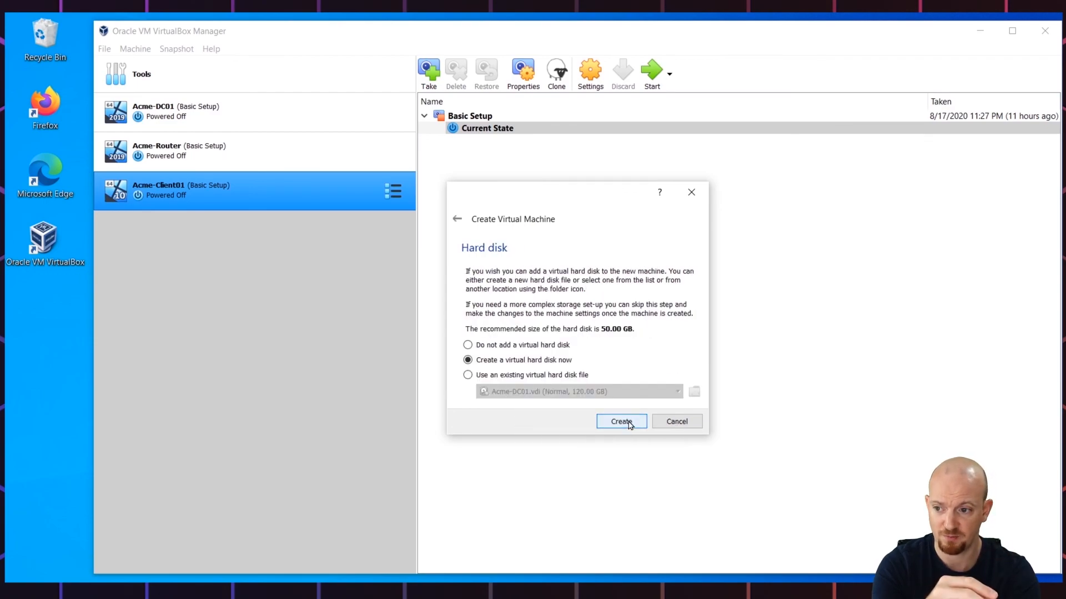
left_click(630, 424)
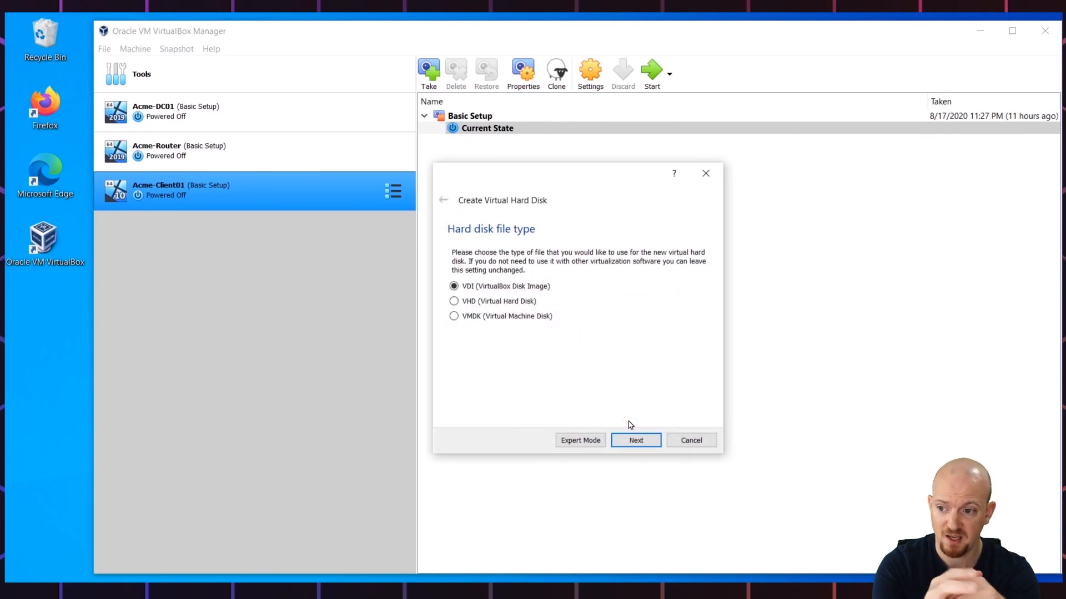
left_click(650, 441)
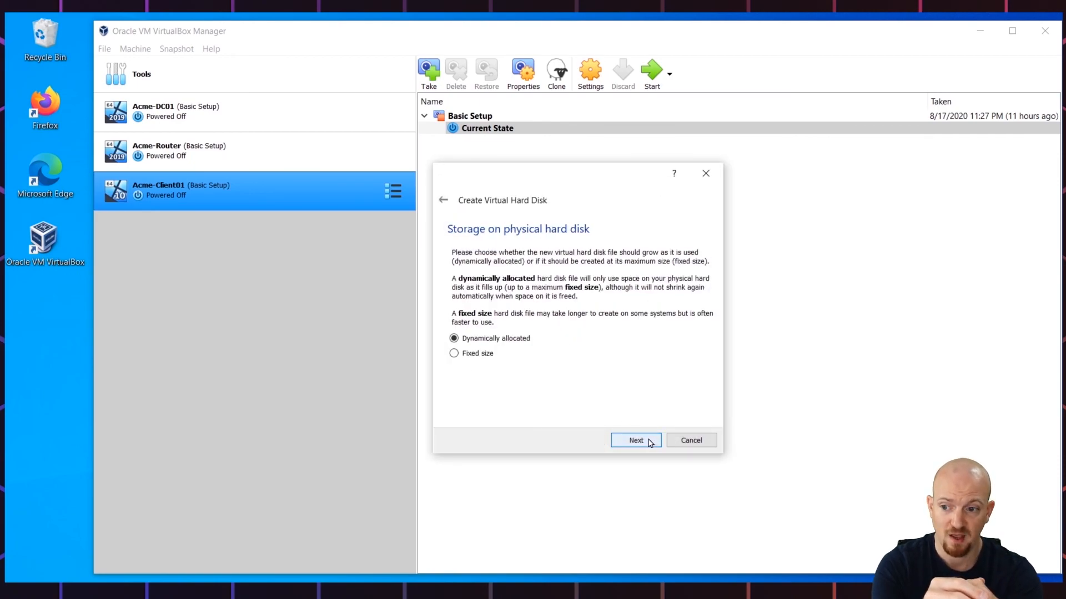
left_click(650, 443)
left_click_drag(686, 323, 689, 323)
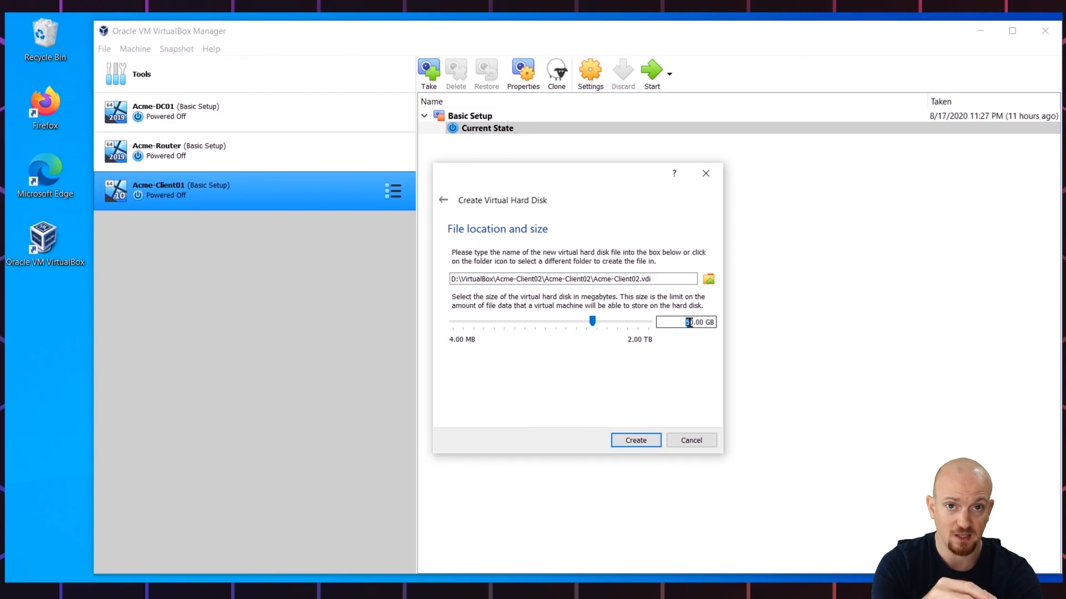
type("8")
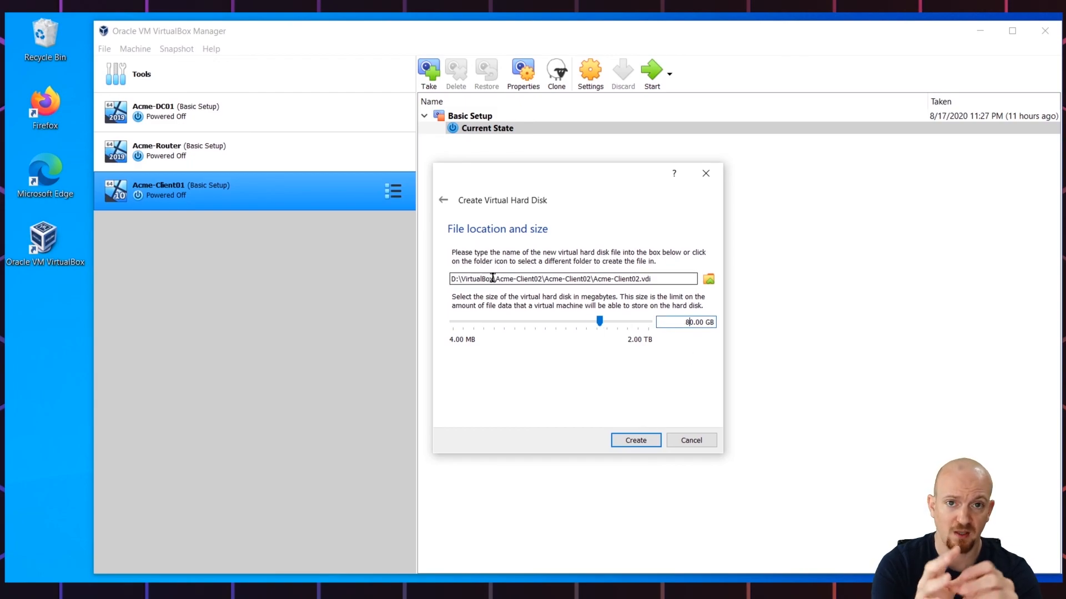
left_click_drag(492, 279, 452, 281)
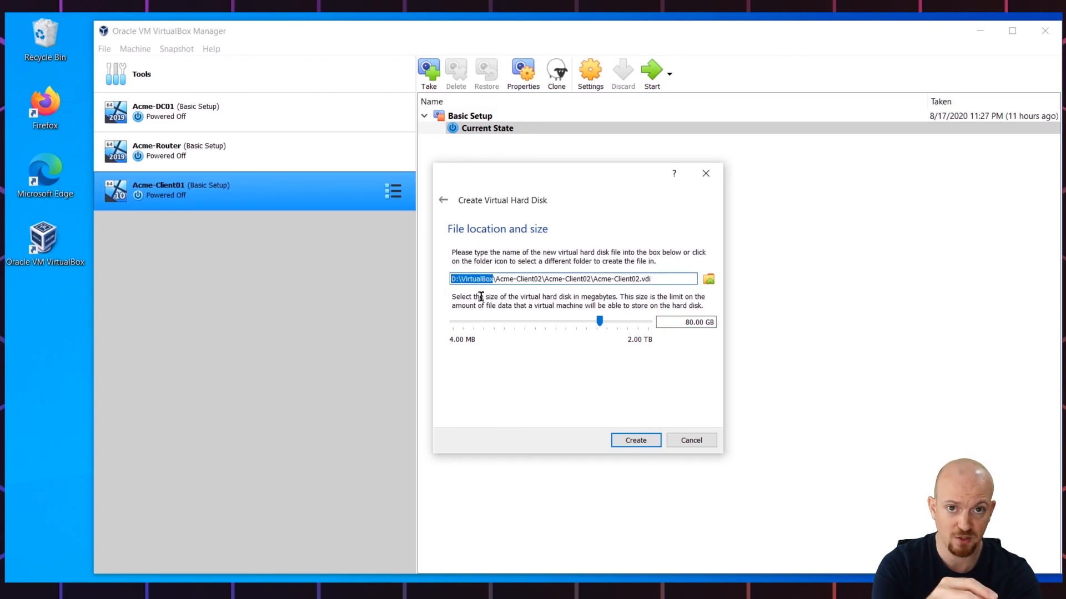
left_click(639, 441)
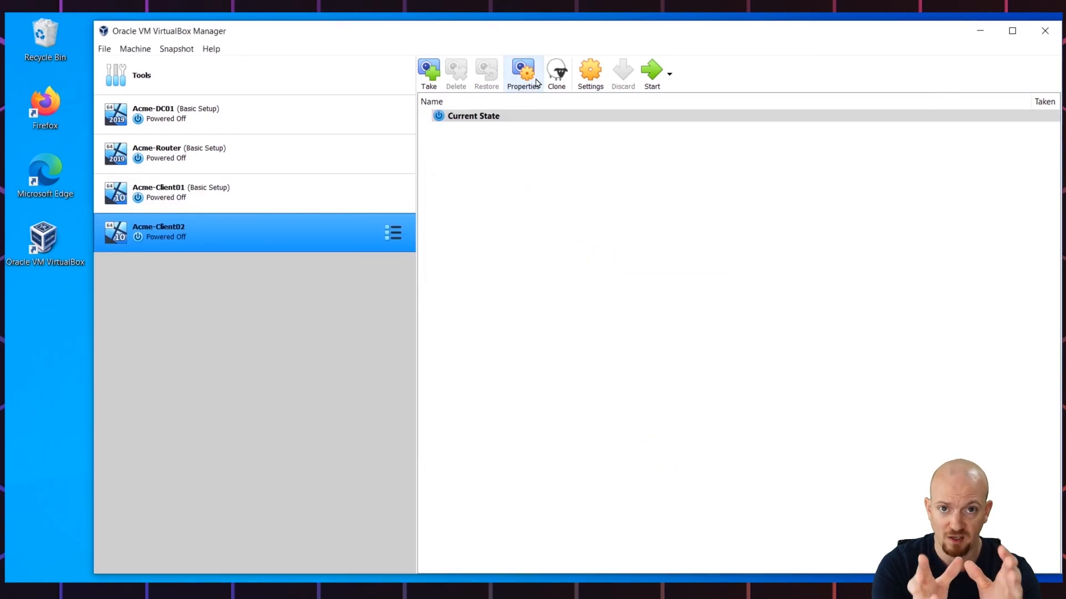
Step: Set Acme-Client02's processor count to 2 in System settings
left_click(585, 69)
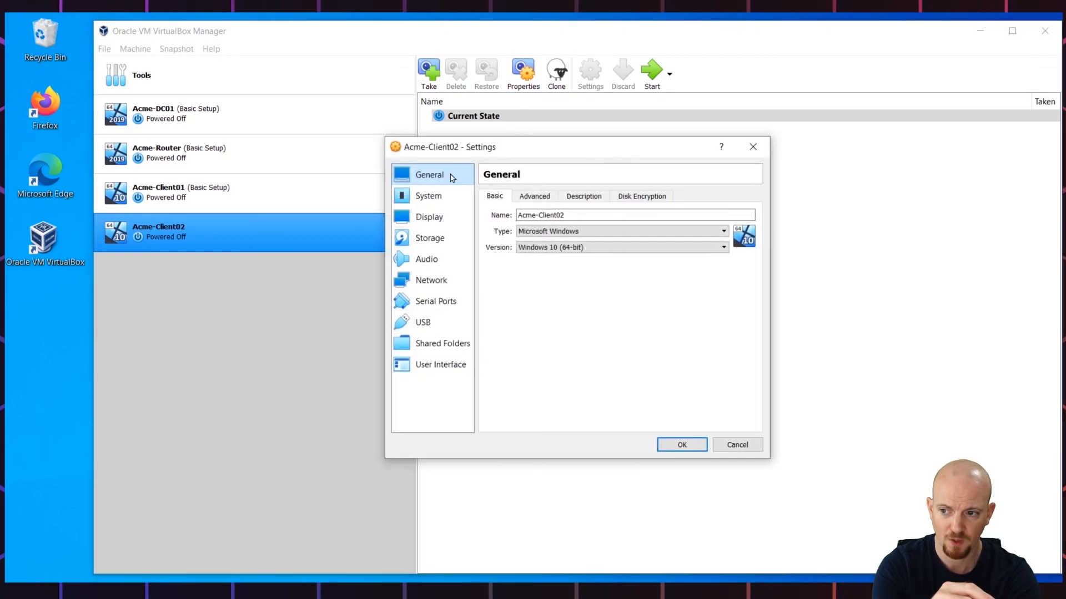
left_click(428, 197)
left_click(560, 197)
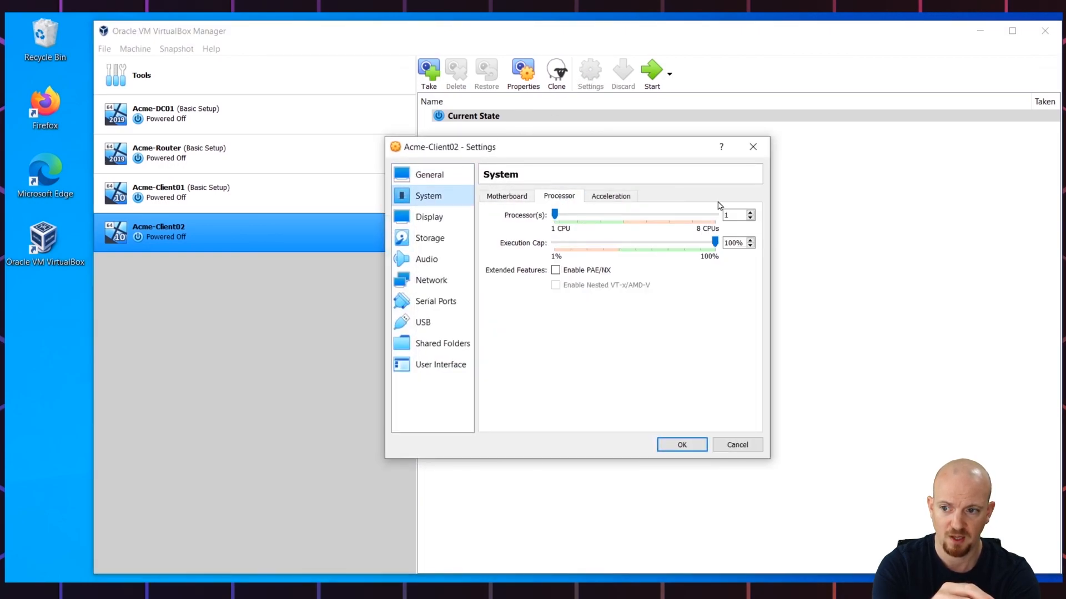
left_click(751, 212)
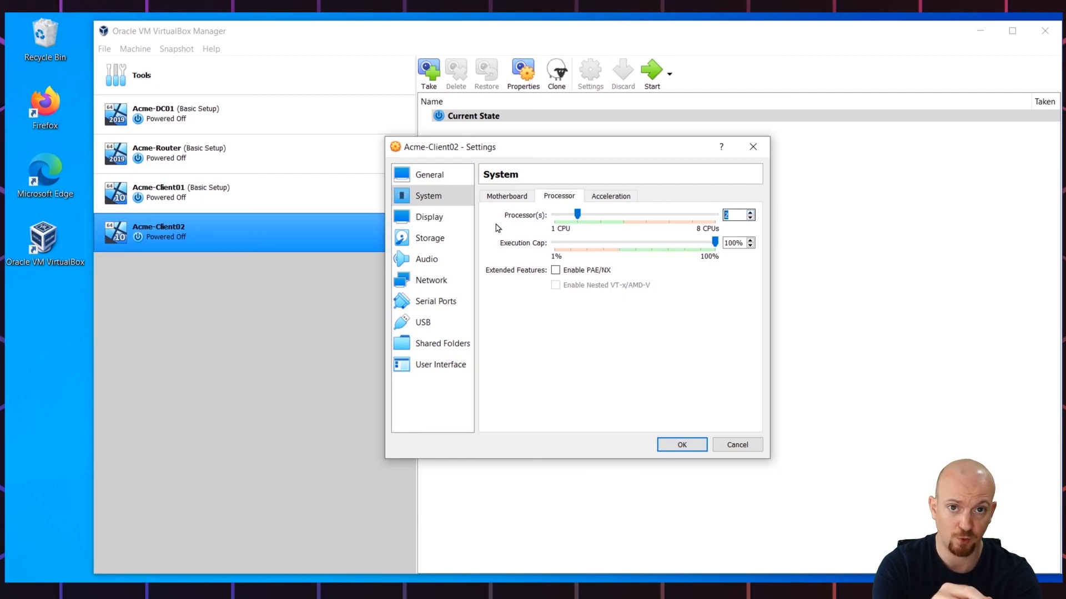
Step: Load Windows 10 2004.iso into the empty optical drive and save the settings
left_click(434, 238)
left_click(513, 242)
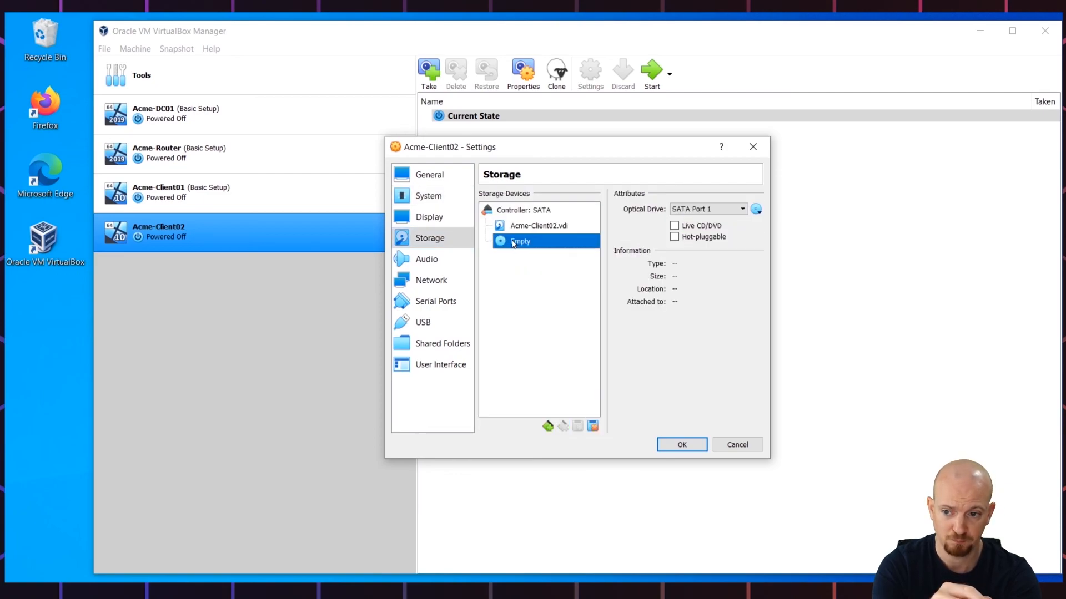
left_click(756, 210)
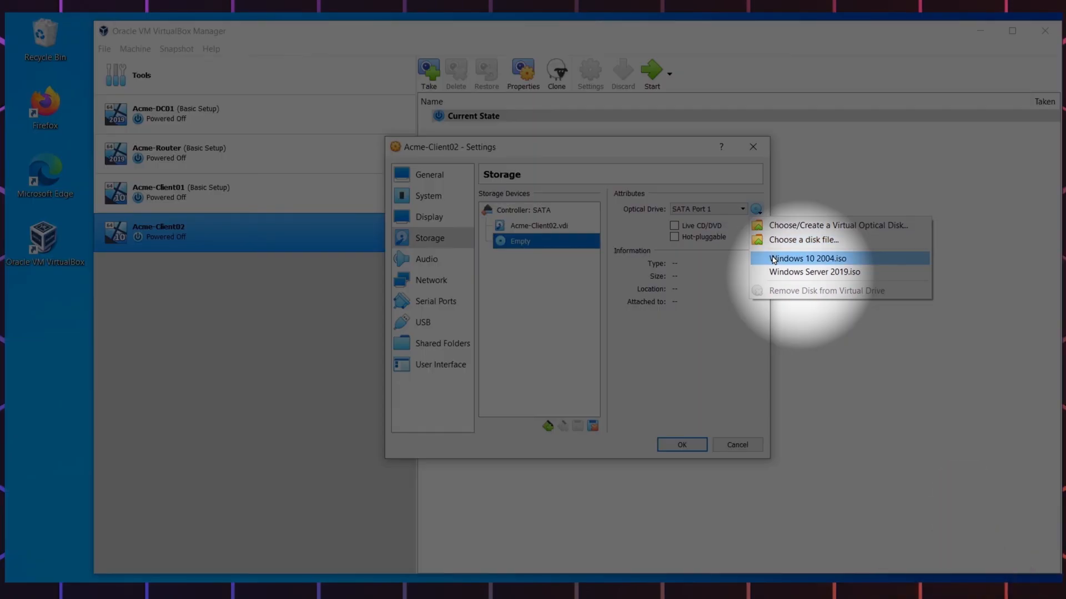
left_click(774, 259)
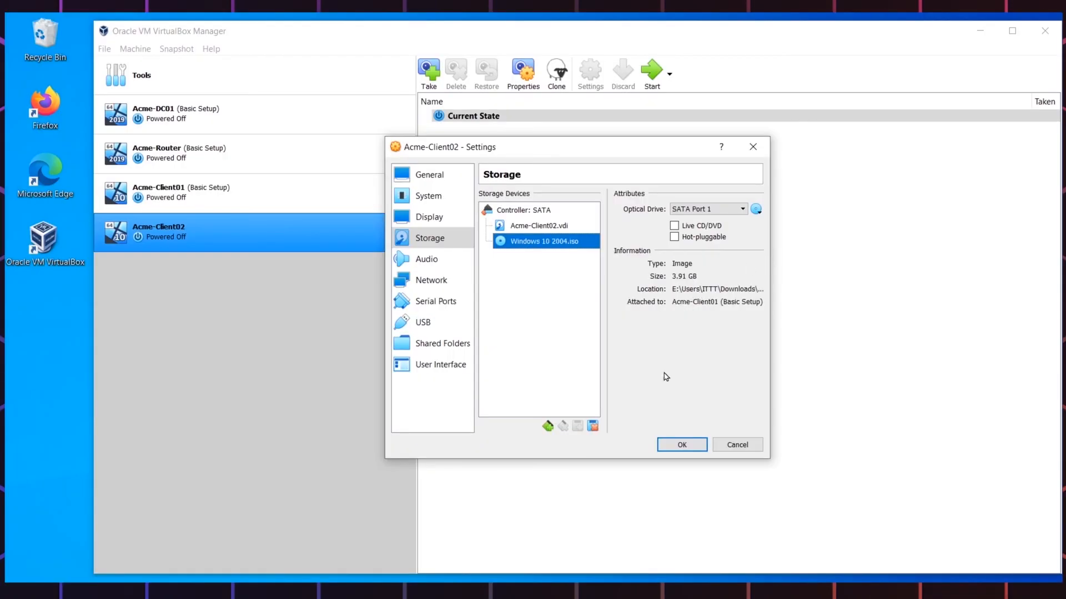
left_click(677, 445)
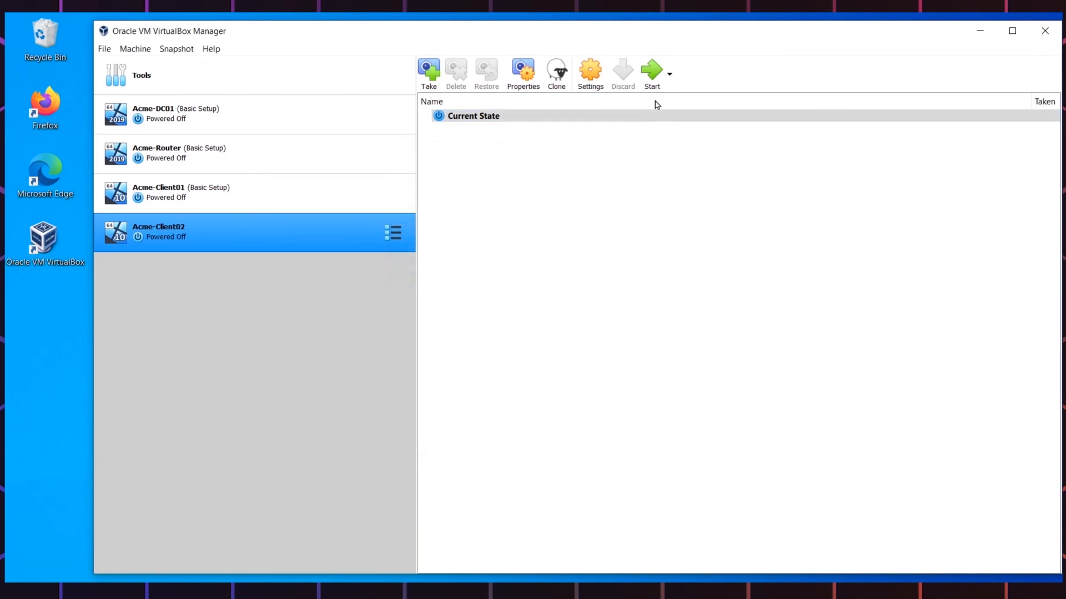
Step: Start Acme-Client02 and boot it from Windows 10 2004.iso
left_click(651, 77)
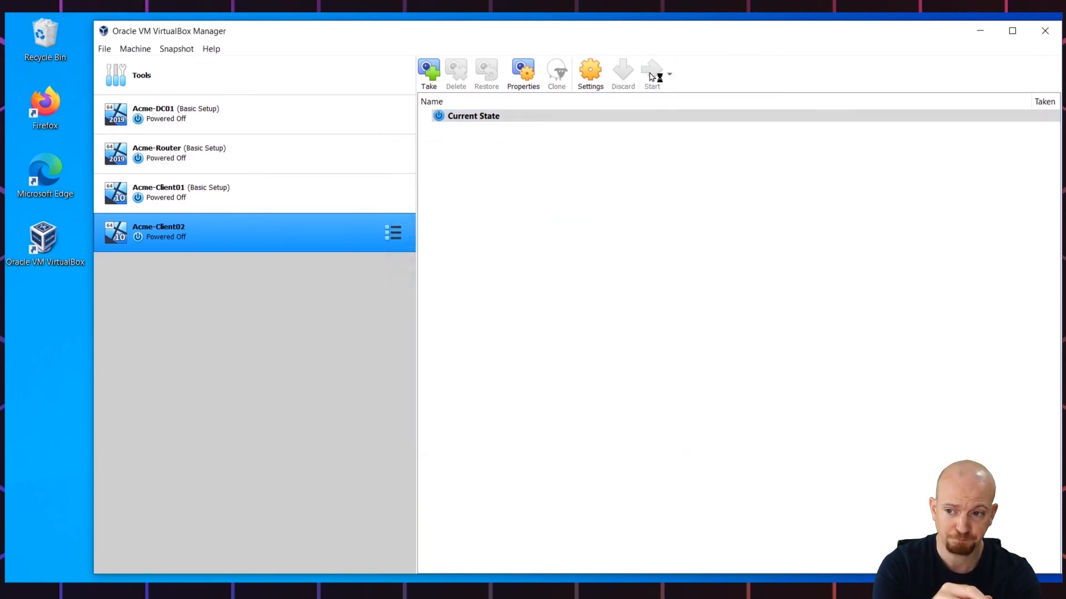
left_click(519, 362)
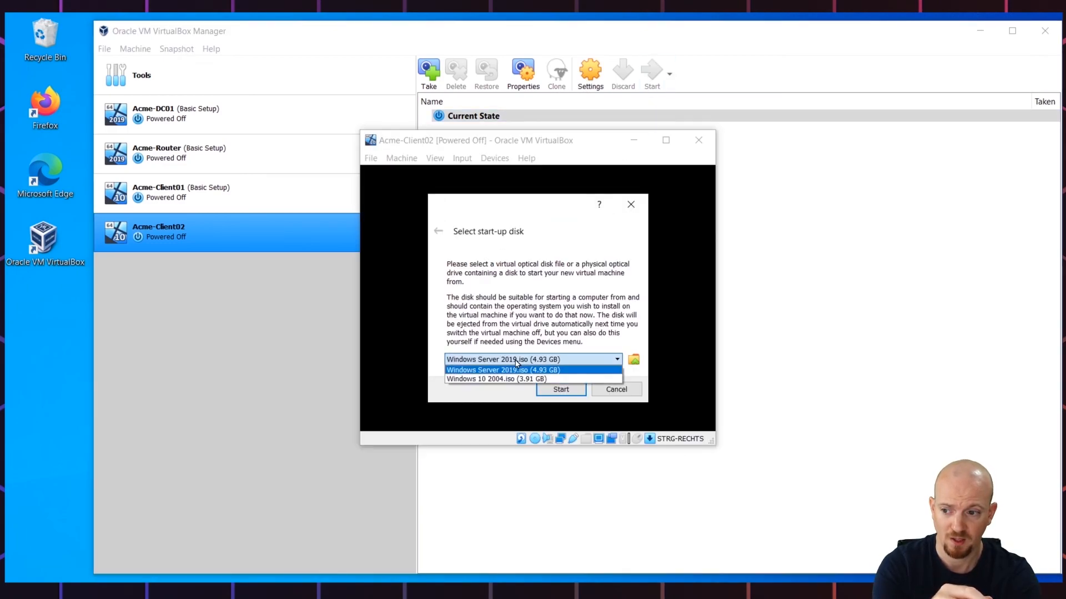
left_click(495, 379)
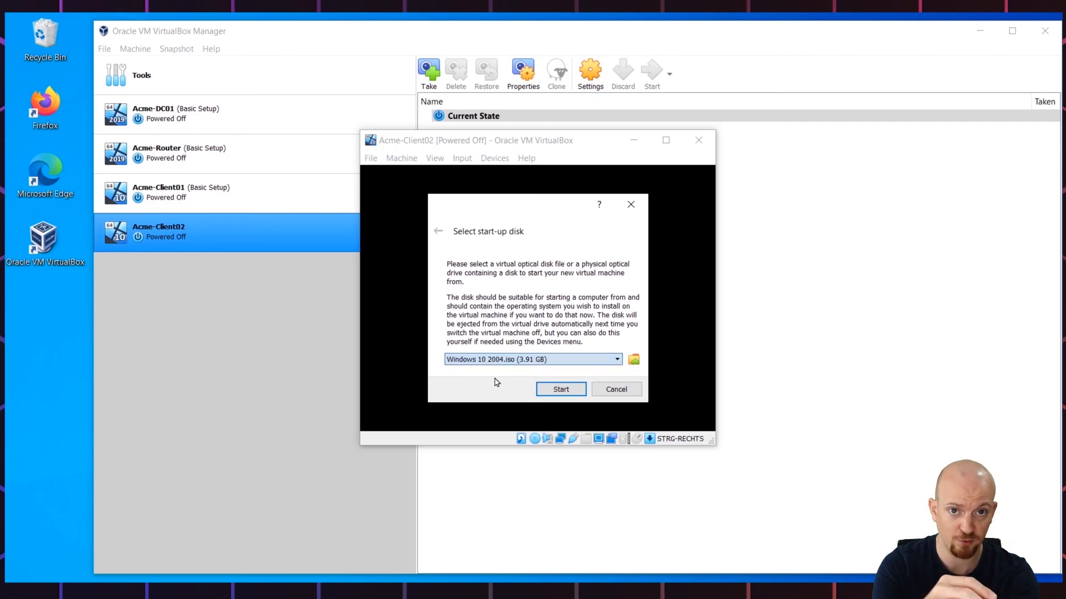
left_click(577, 391)
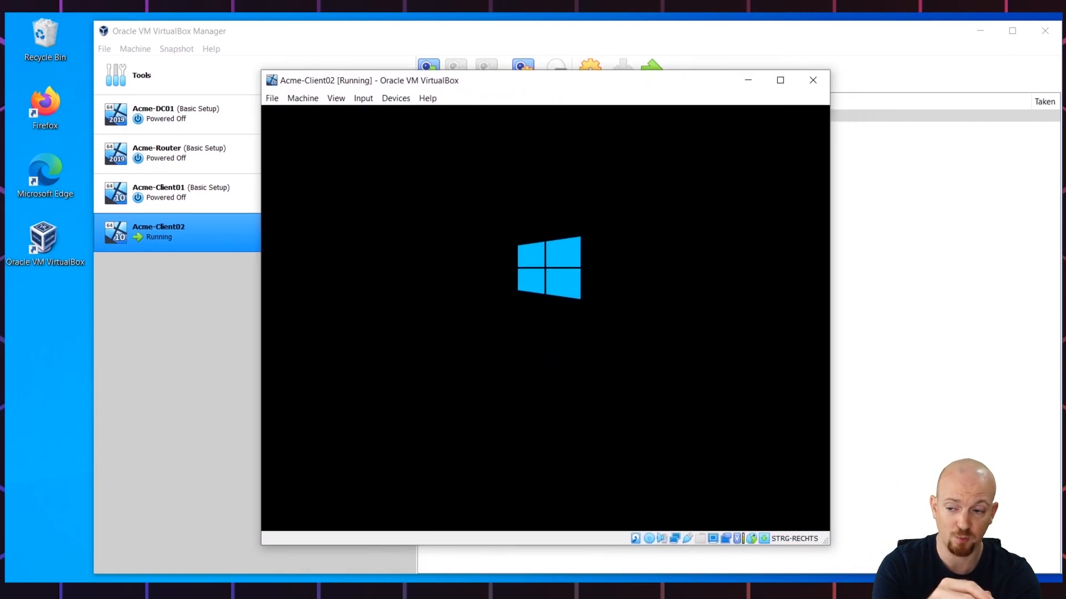
Step: Choose Swiss German keyboard, begin installing without a product key, and select Windows 10 Pro
left_click(671, 348)
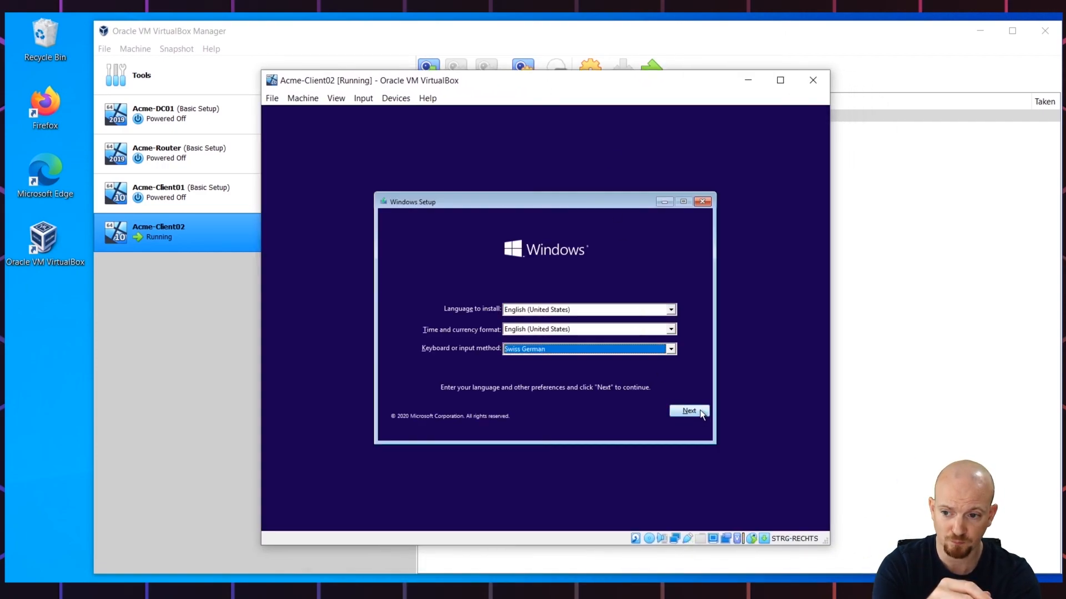
left_click(701, 414)
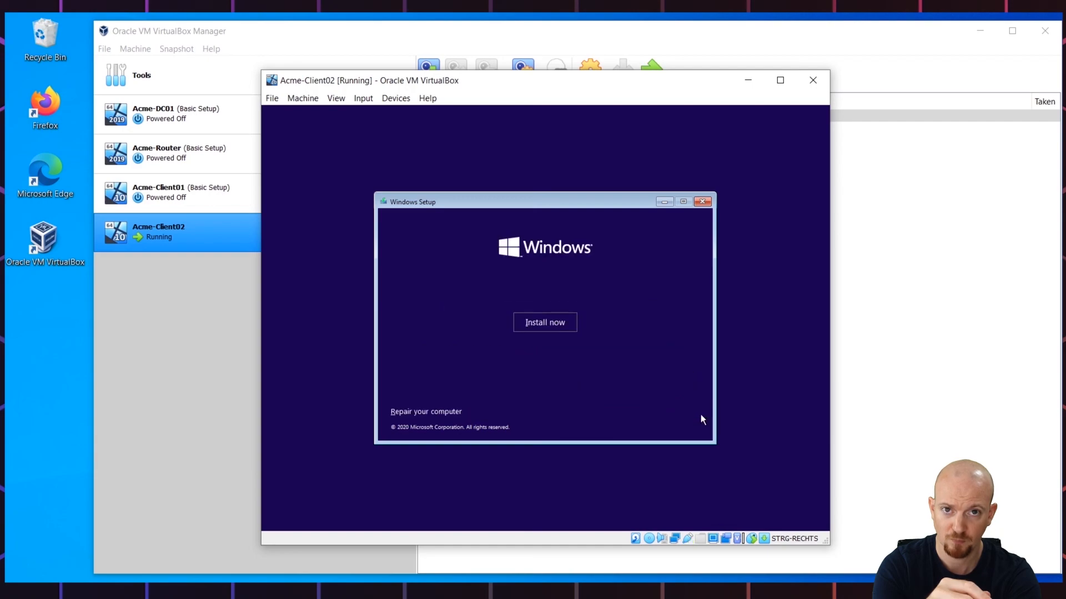
left_click(548, 321)
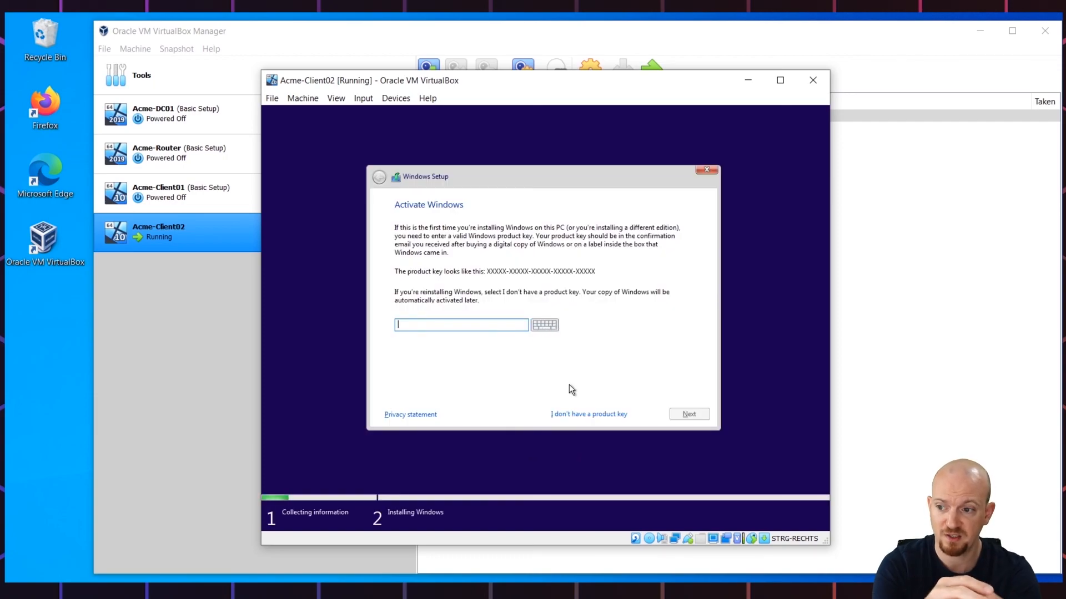
left_click(585, 415)
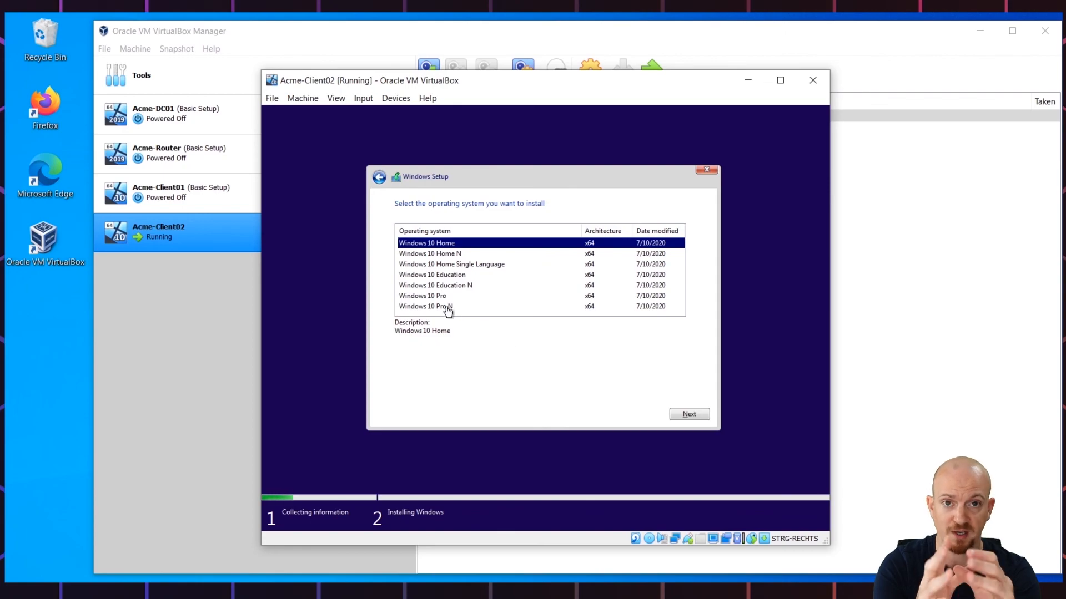
left_click(429, 300)
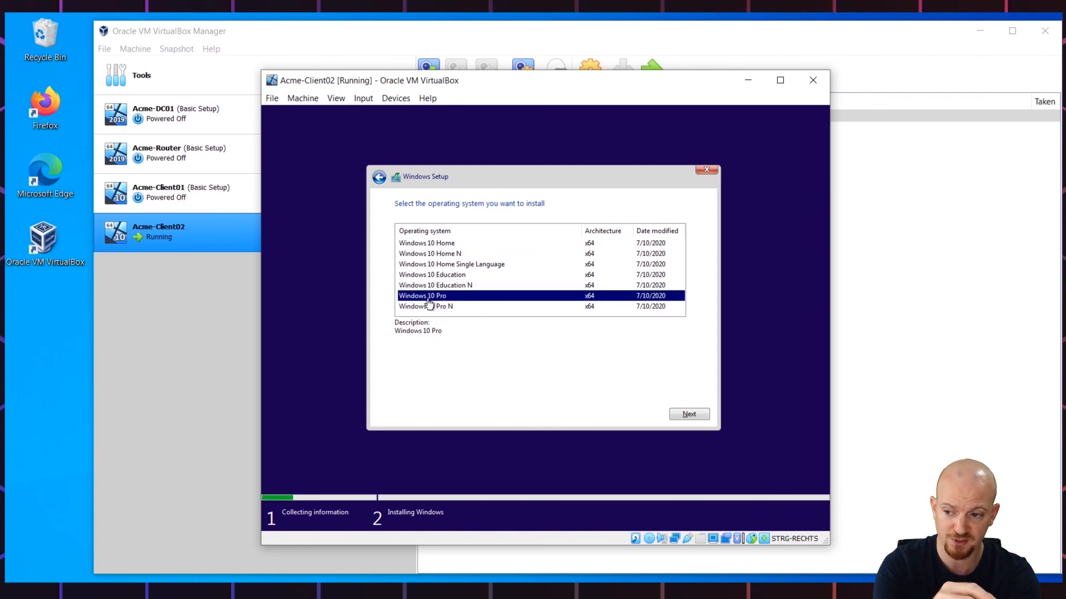
left_click(671, 417)
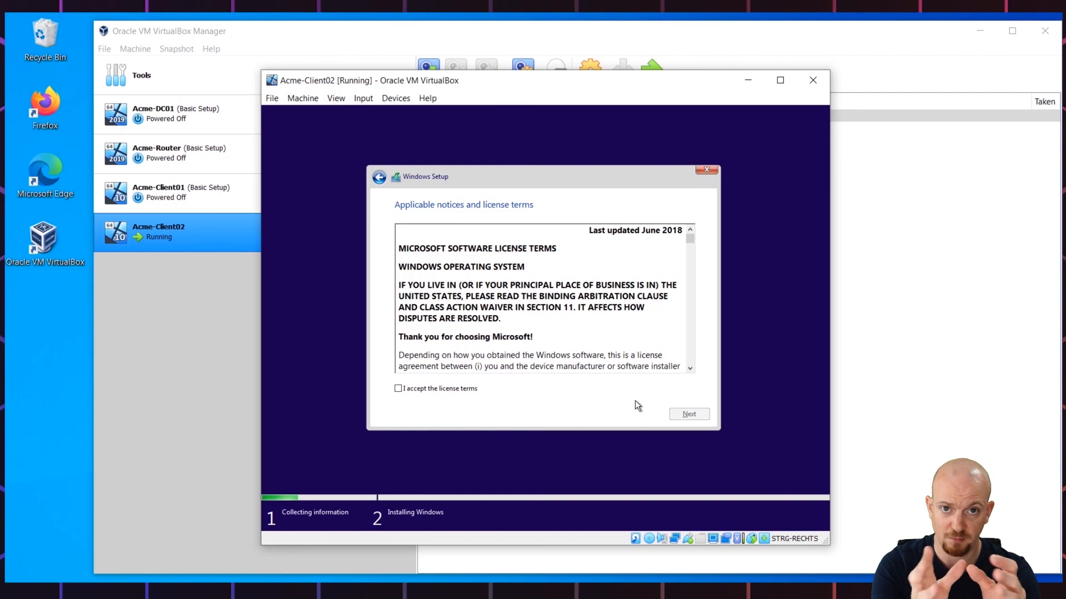
Step: Accept the license and run a custom install onto Drive 0 unallocated space
scroll(492, 394, "down", 10)
left_click(476, 389)
left_click(696, 414)
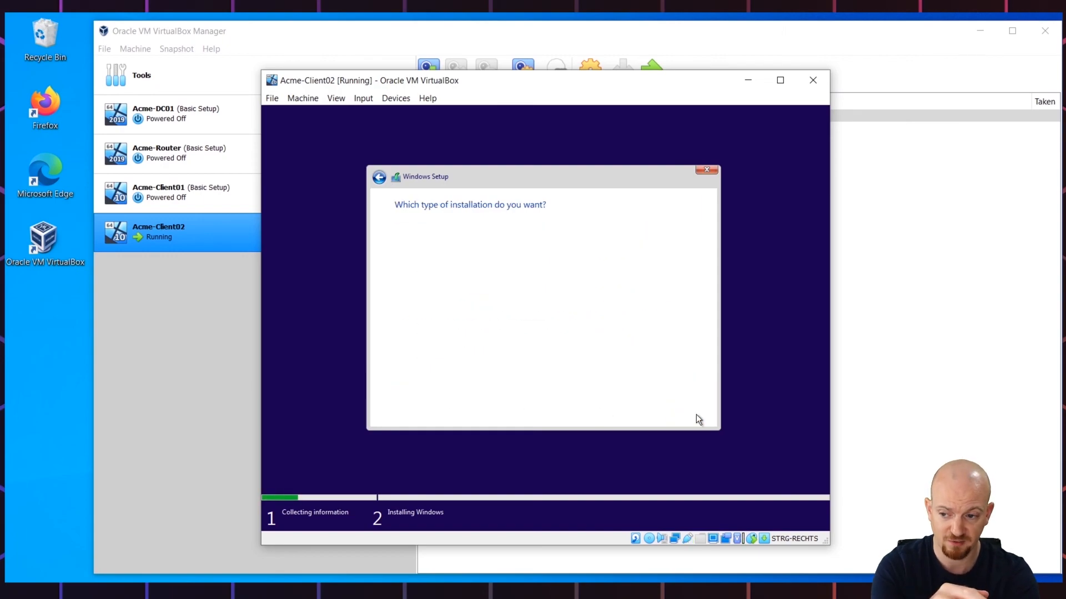
left_click(500, 314)
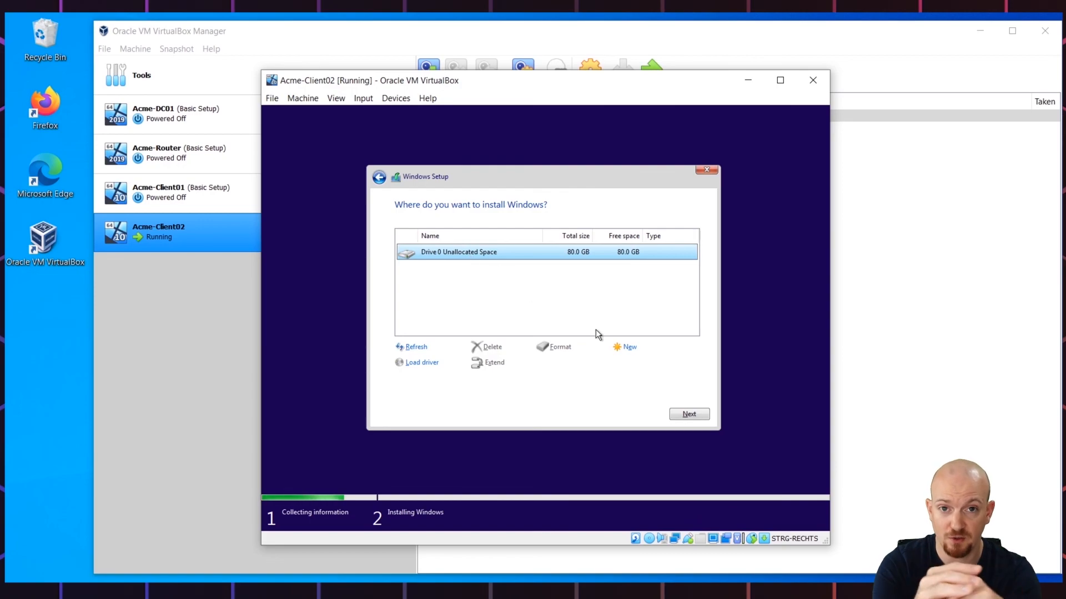
left_click(683, 414)
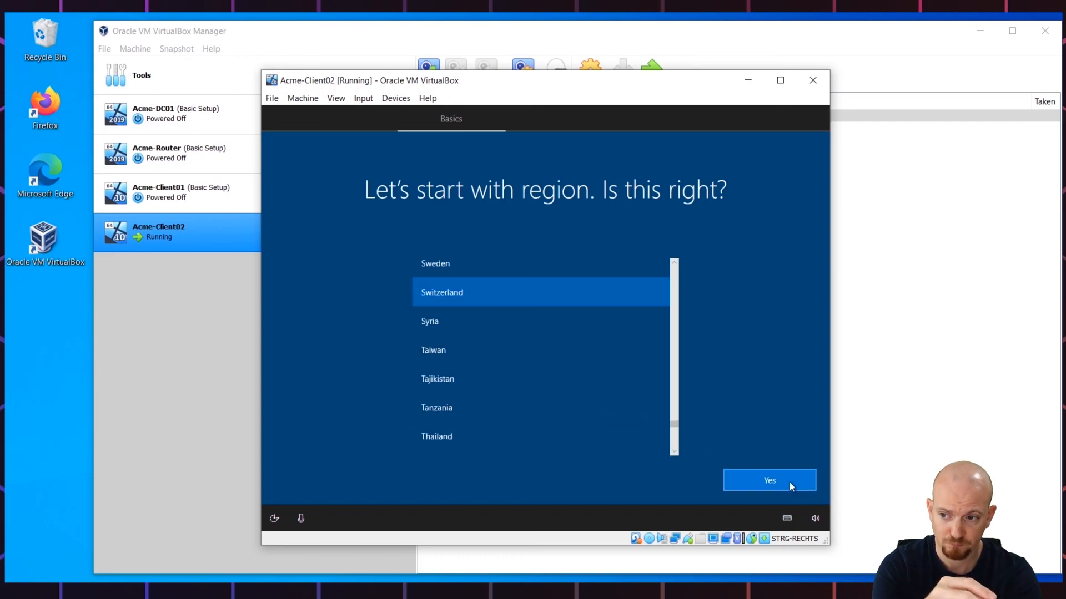
Step: Confirm United States region and US keyboard layout, skipping a second layout
left_click(790, 486)
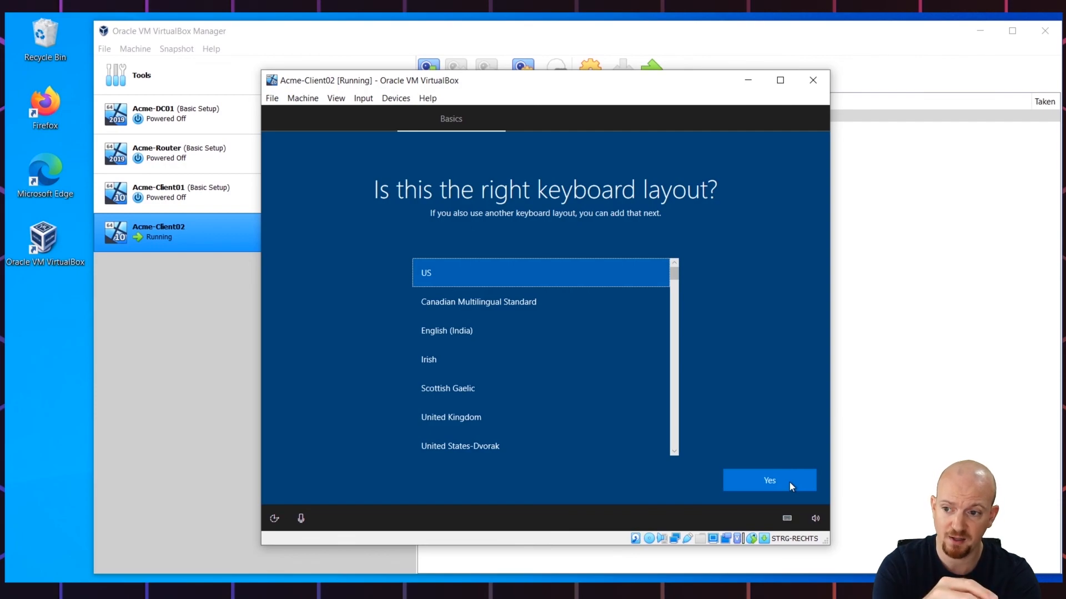
left_click(790, 486)
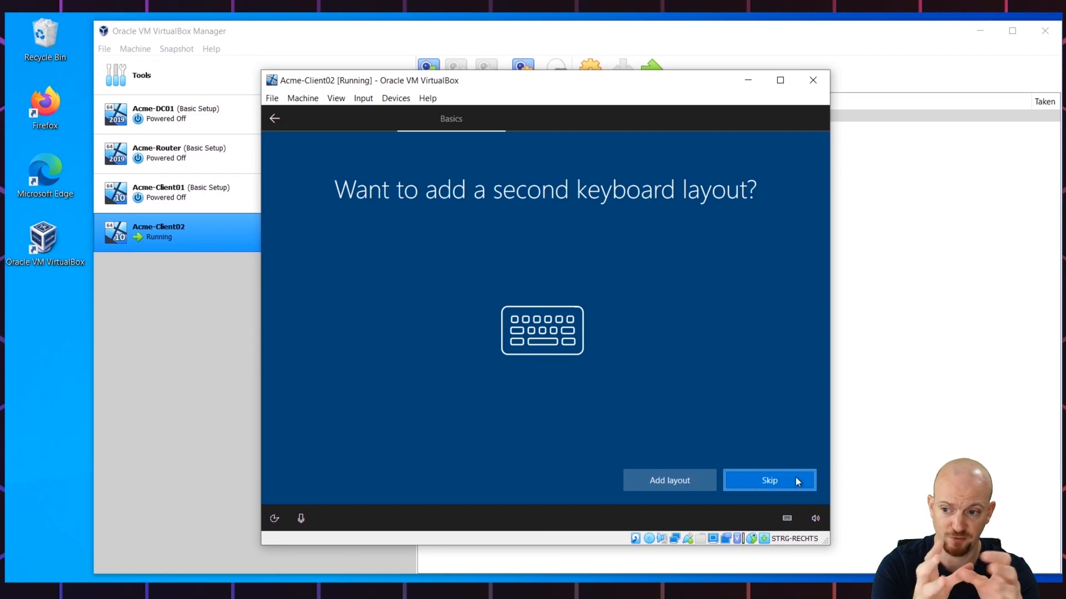
left_click(795, 479)
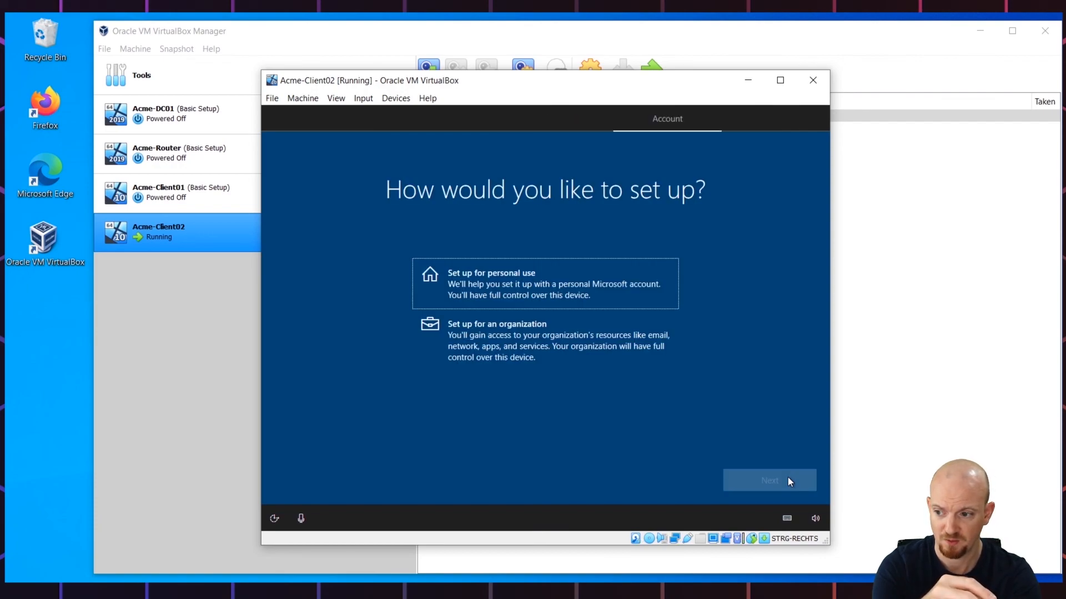
Step: Choose personal setup with an offline, limited-experience local account and enter the user name
left_click(787, 479)
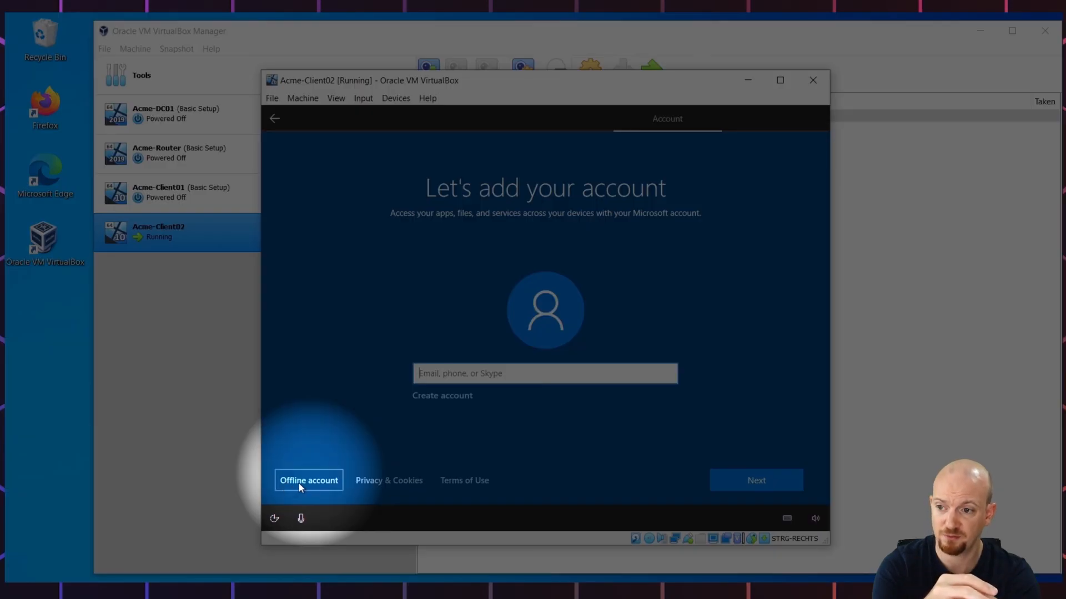
left_click(299, 484)
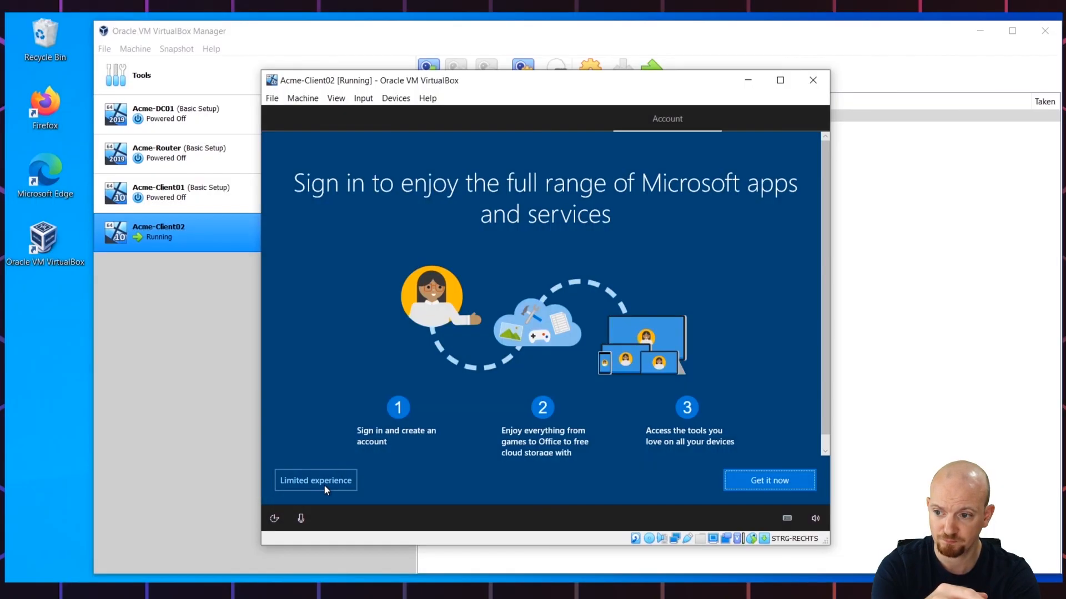
left_click(325, 484)
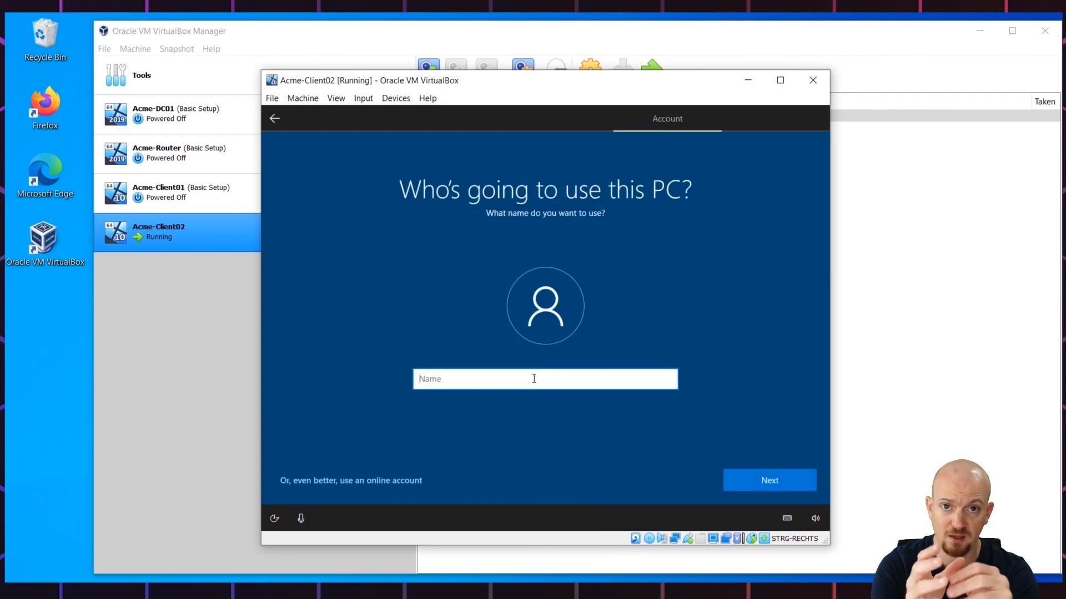
type("Joh")
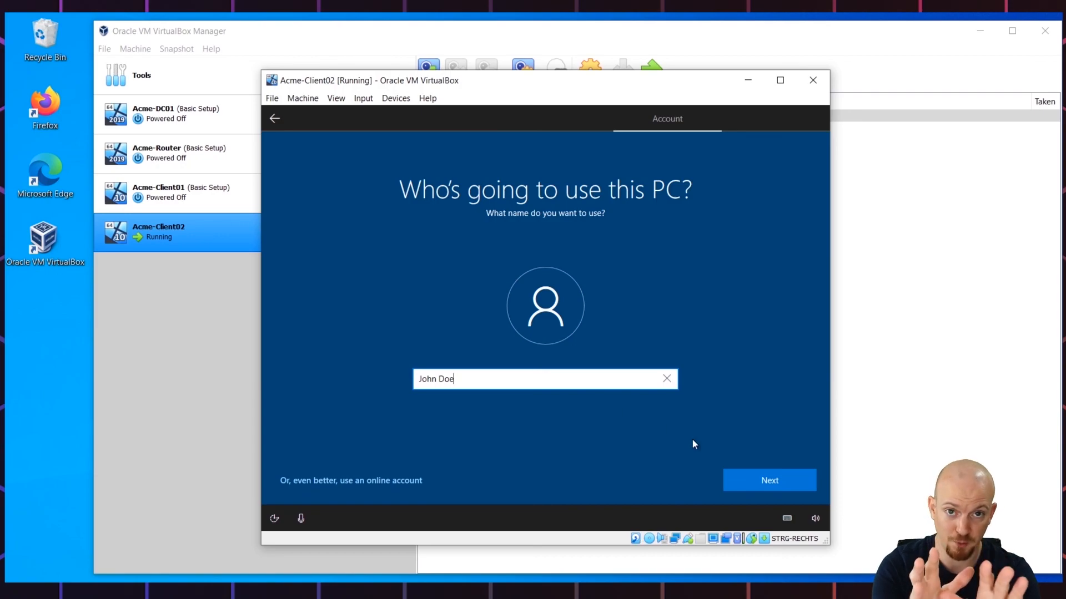
type("n Doe")
left_click(748, 481)
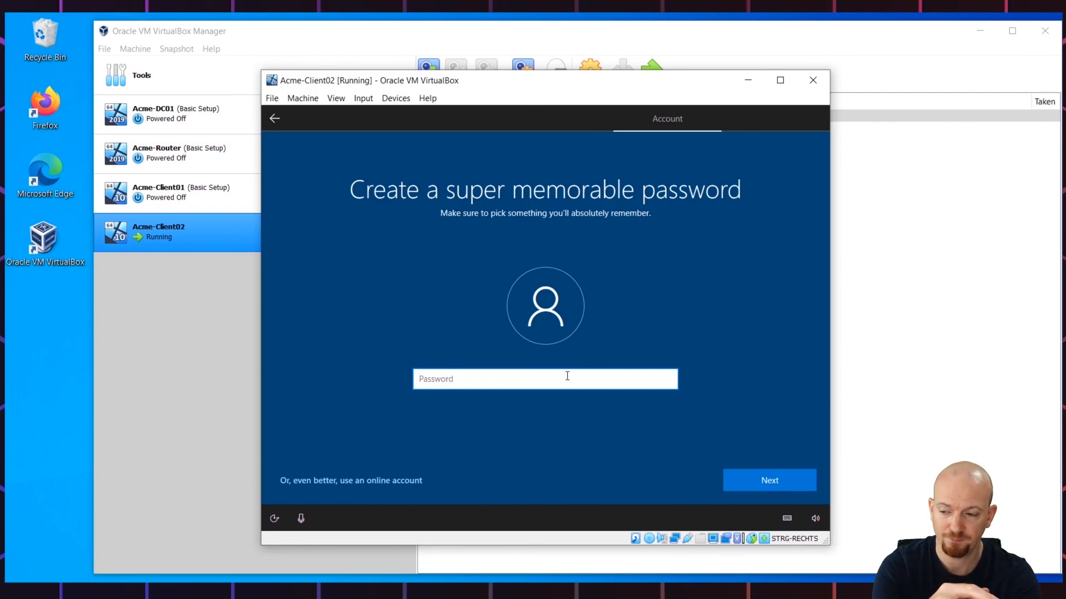
Step: Enter and confirm the local account password, revealing it to check each time
type("P")
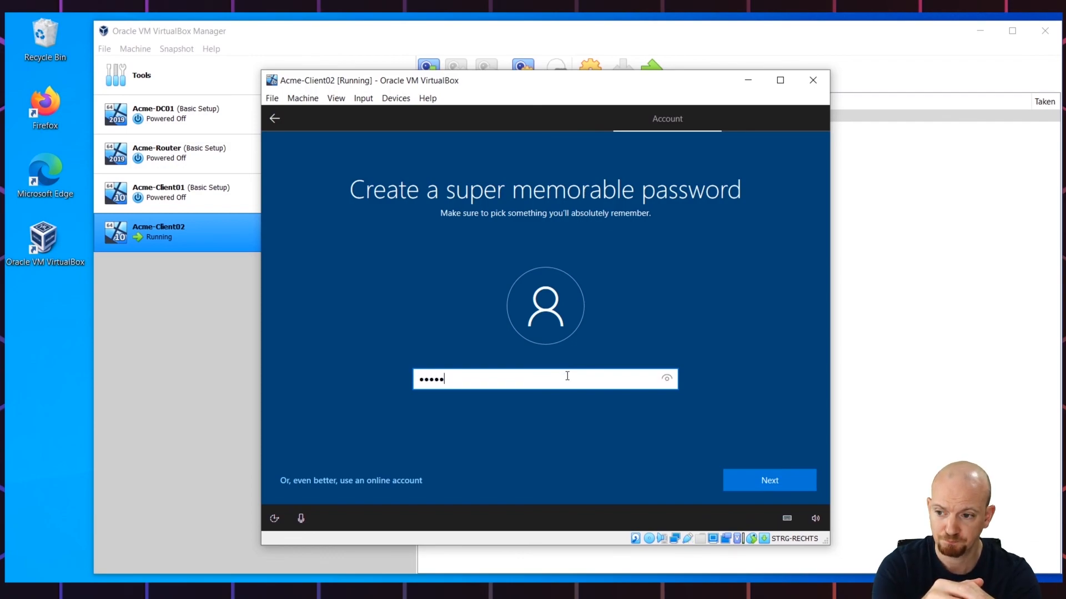
left_click(670, 380)
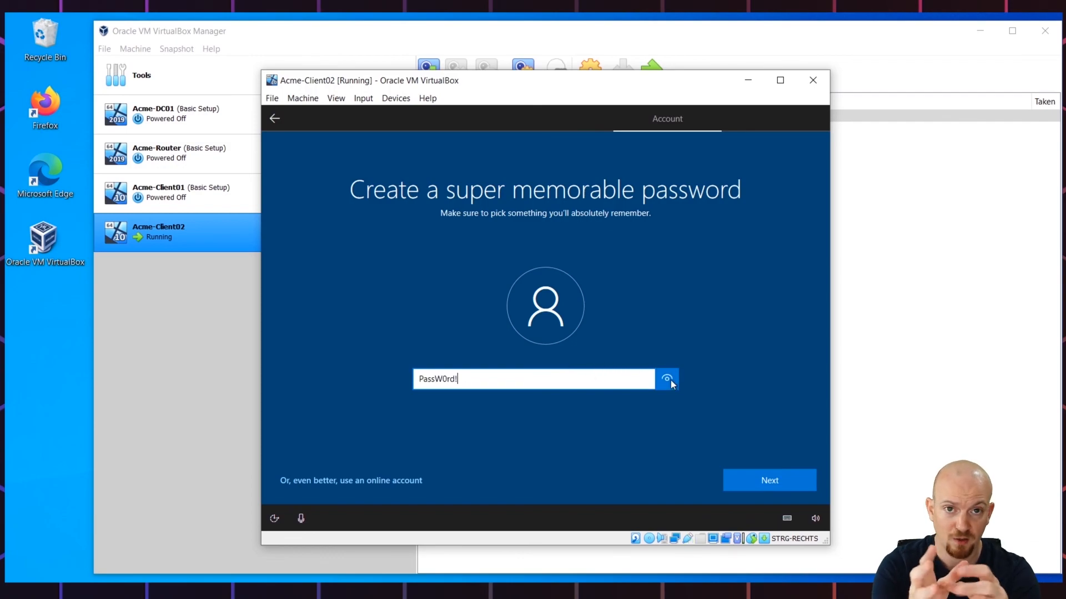
left_click(750, 485)
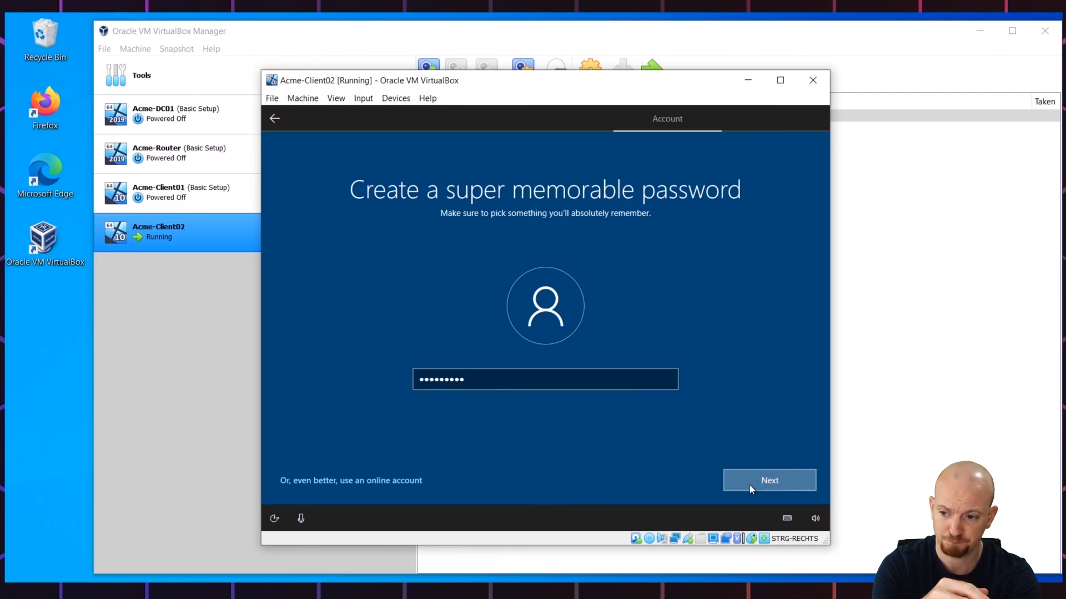
type("Pas")
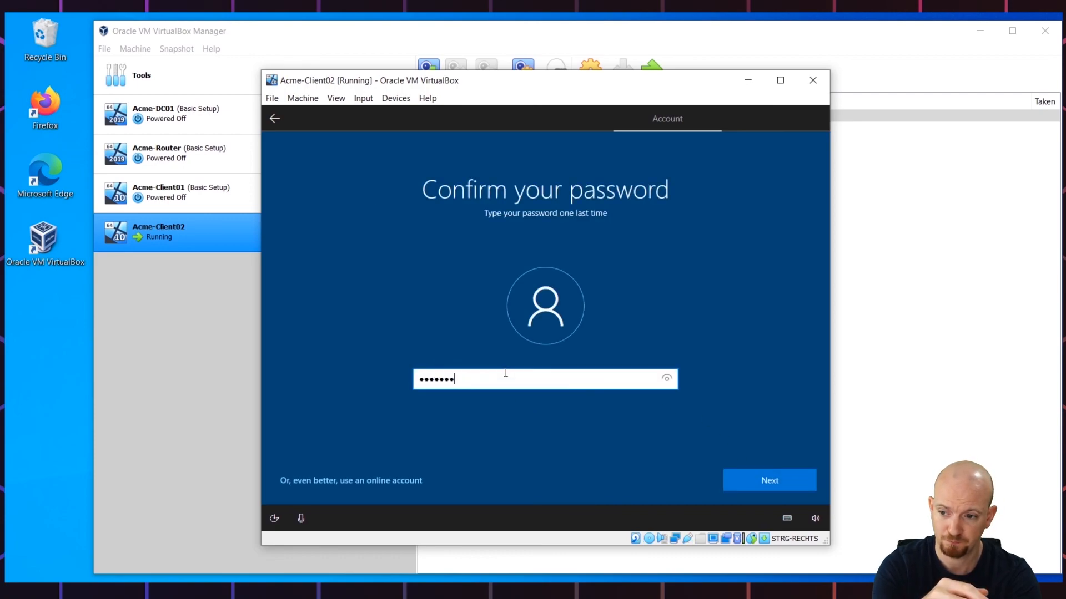
left_click(666, 380)
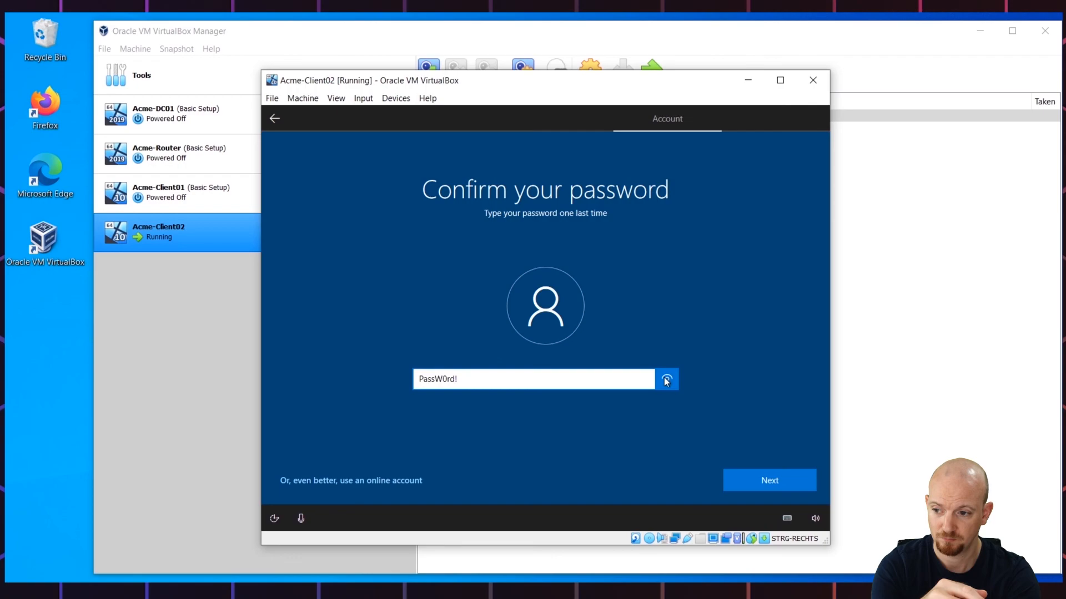
left_click(746, 485)
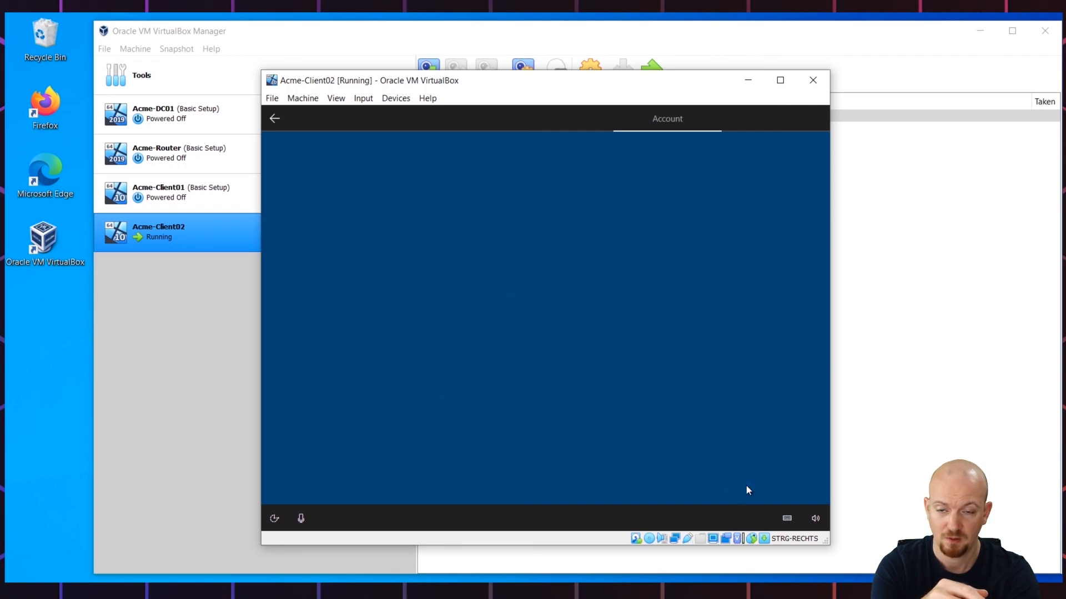
Step: Pick the first pet's name security question and answer it
left_click(508, 392)
left_click(489, 402)
left_click(480, 427)
type("dfgsdfgsd")
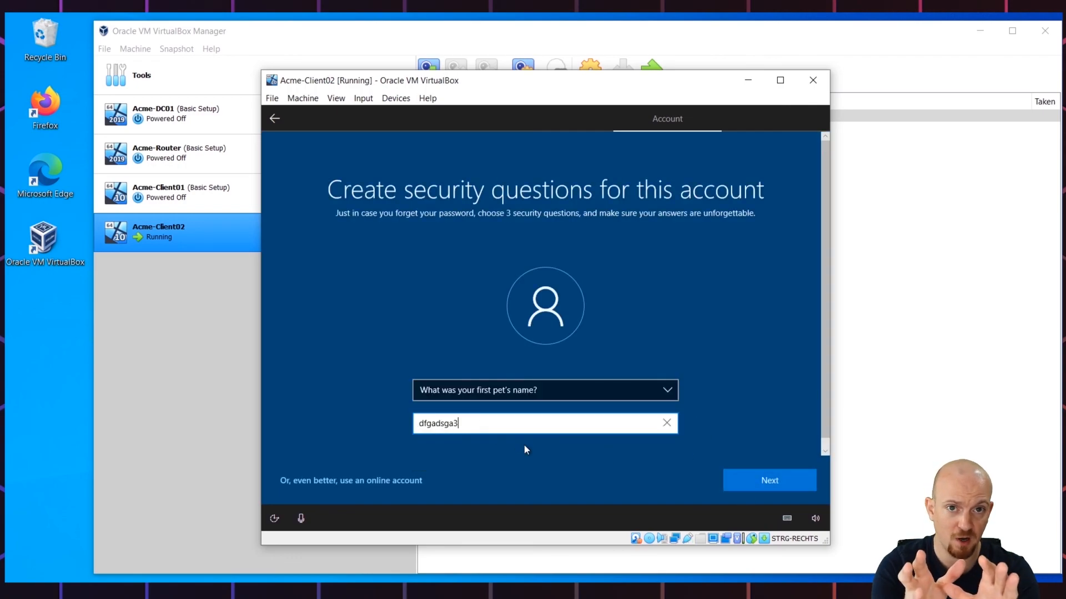
left_click(758, 475)
Step: Answer the childhood nickname question, then pick the oldest cousin's name question
left_click(544, 390)
left_click(477, 411)
left_click(466, 425)
type("sagsdgsd35235235wefds")
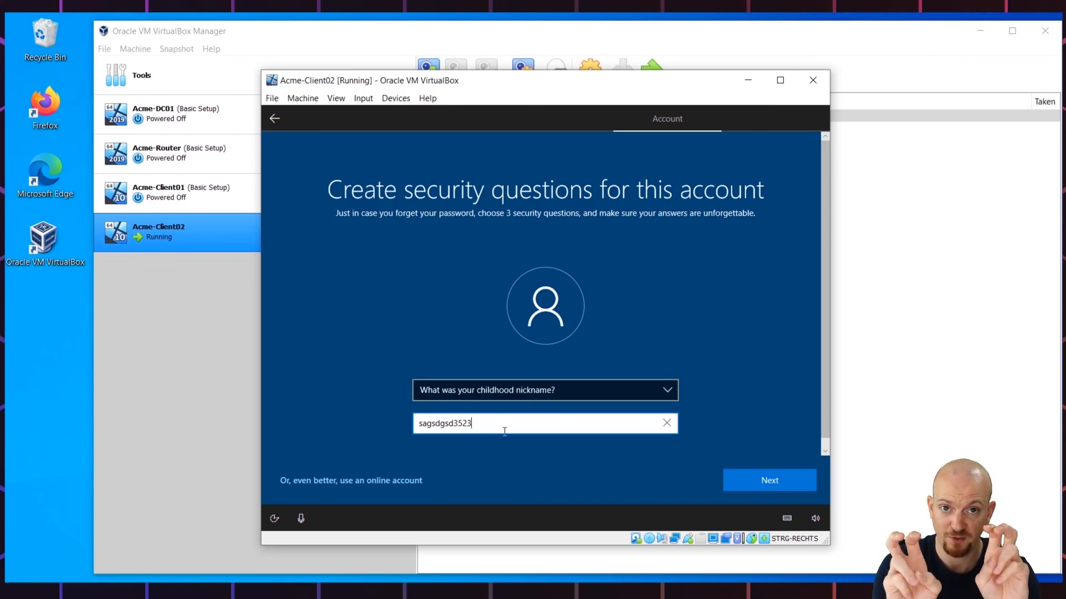
left_click(768, 480)
left_click(510, 390)
left_click(490, 419)
left_click(475, 424)
Step: Finish the third security answer, then accept online speech recognition, location and Find my device
type("eagsgw35325es")
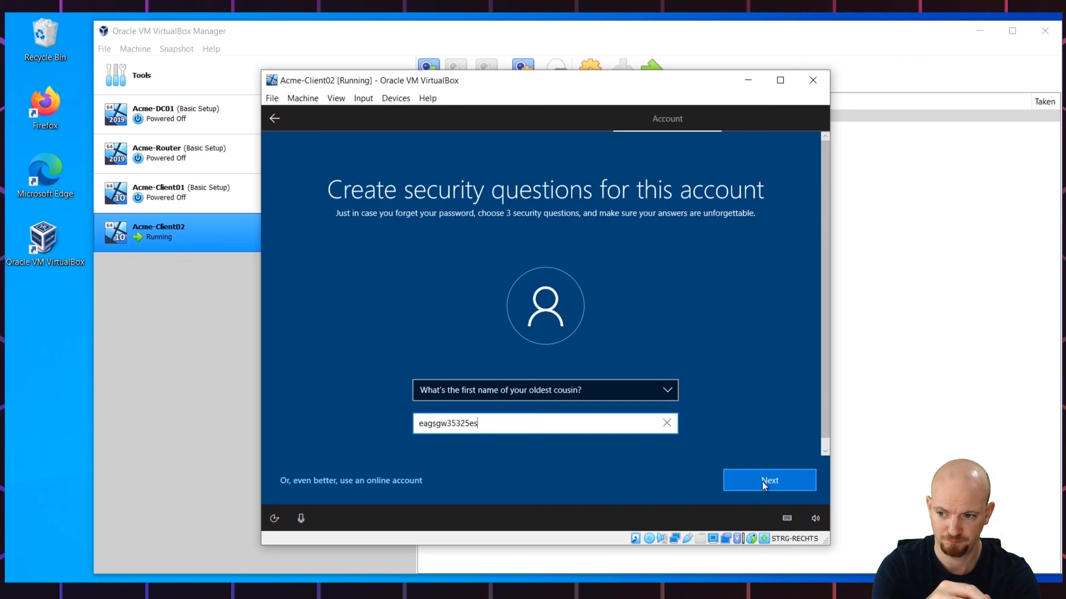
left_click(761, 482)
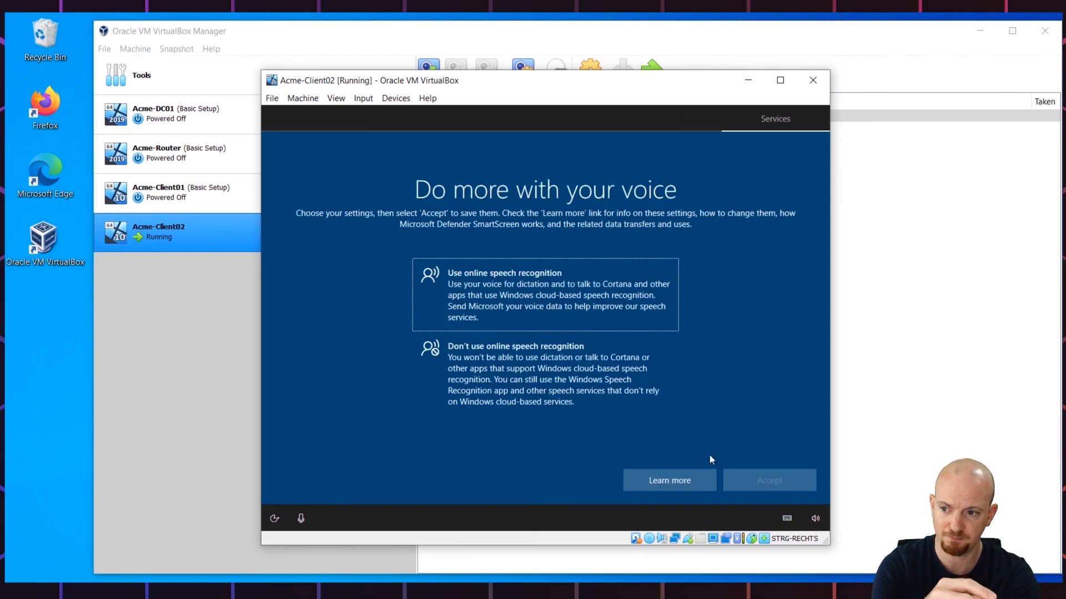
left_click(540, 298)
left_click(738, 475)
left_click(552, 308)
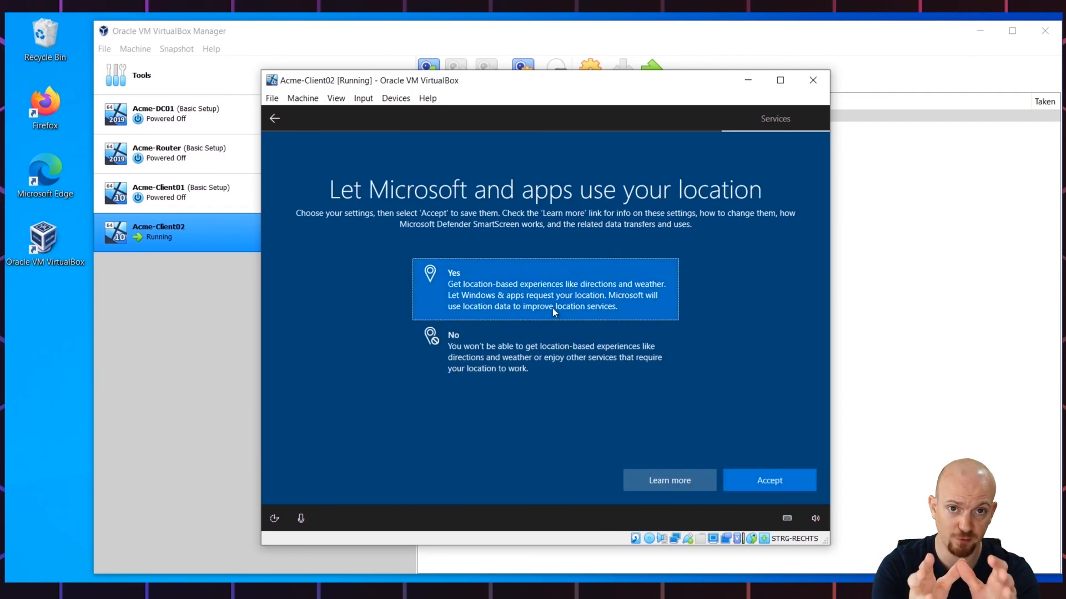
left_click(749, 482)
left_click(542, 306)
left_click(753, 485)
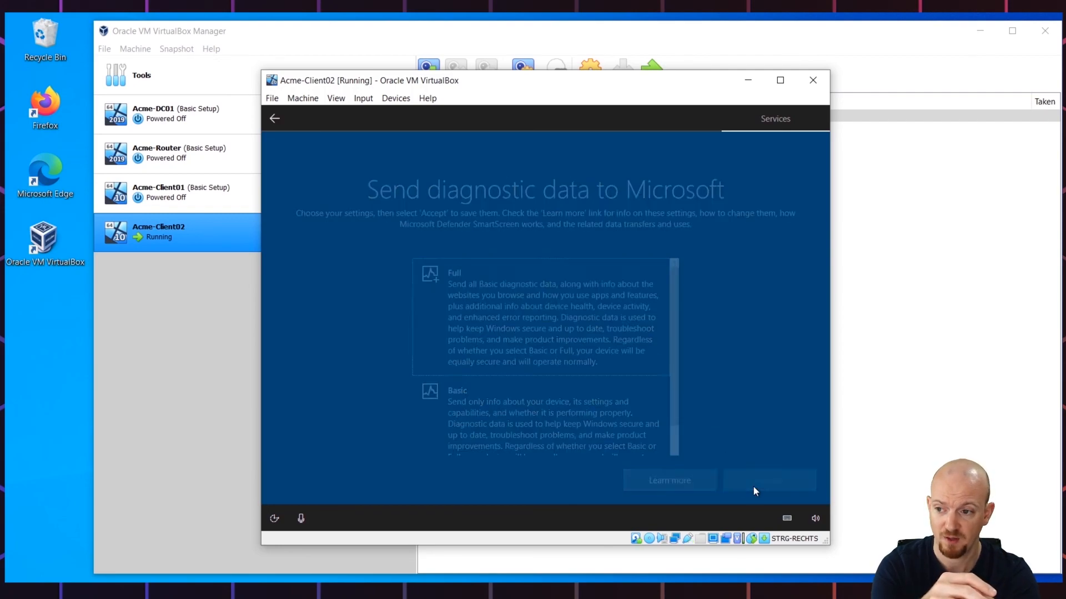
Step: Accept Full diagnostic data, inking and typing, tailored experiences, advertising ID, and answer activity history
left_click(540, 364)
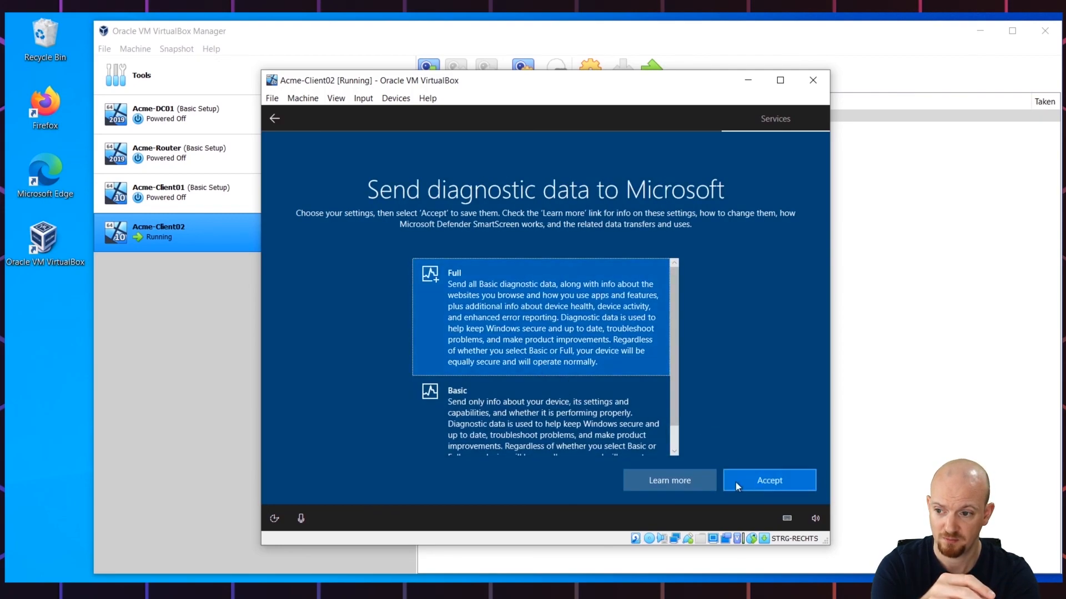
left_click(735, 481)
left_click(532, 298)
left_click(742, 484)
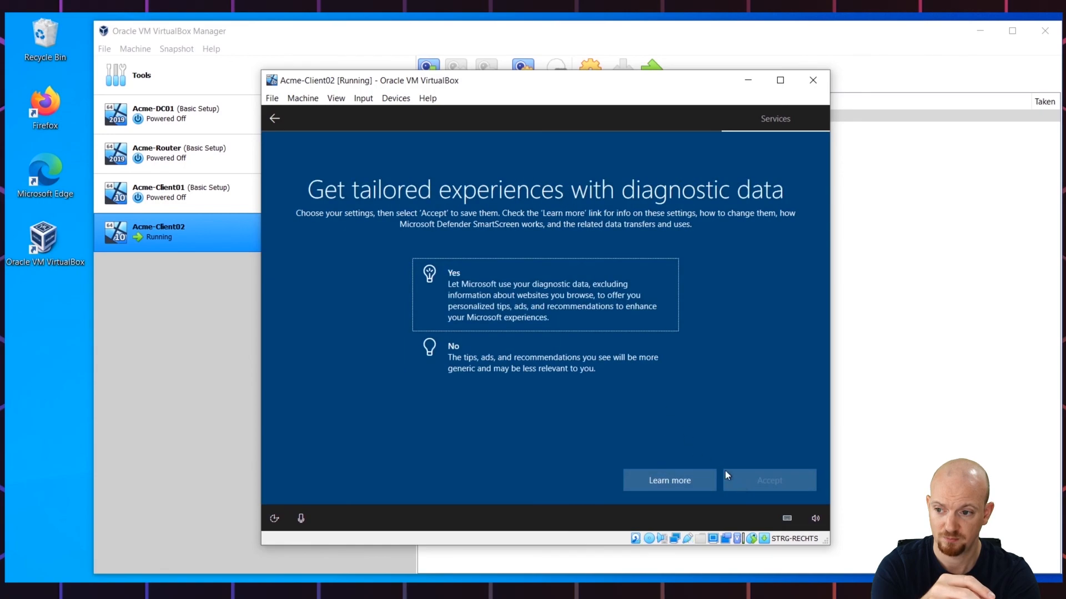
left_click(541, 314)
left_click(747, 479)
left_click(558, 303)
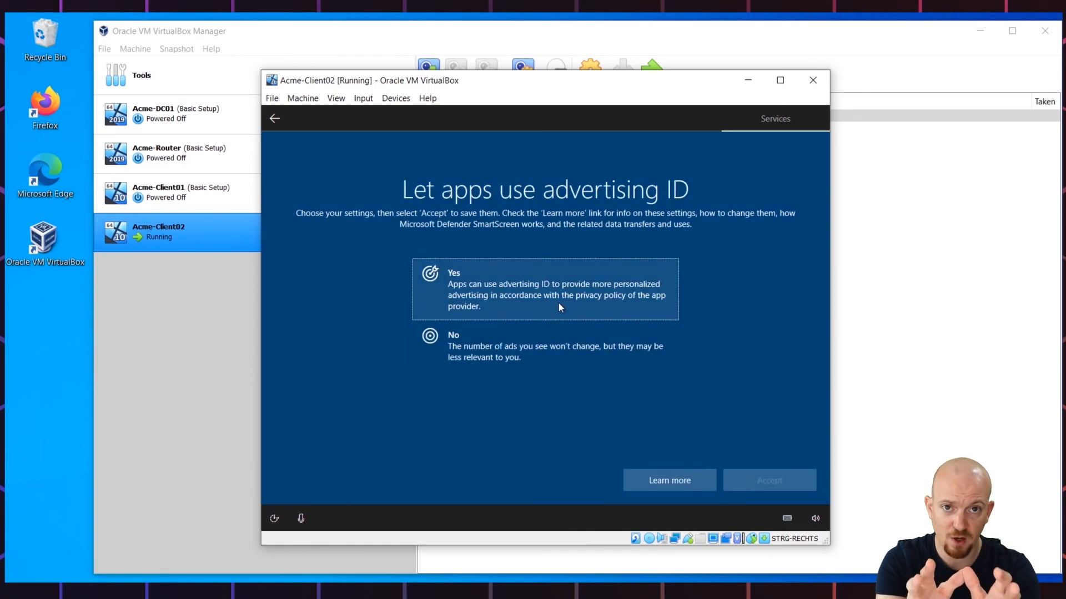
left_click(742, 485)
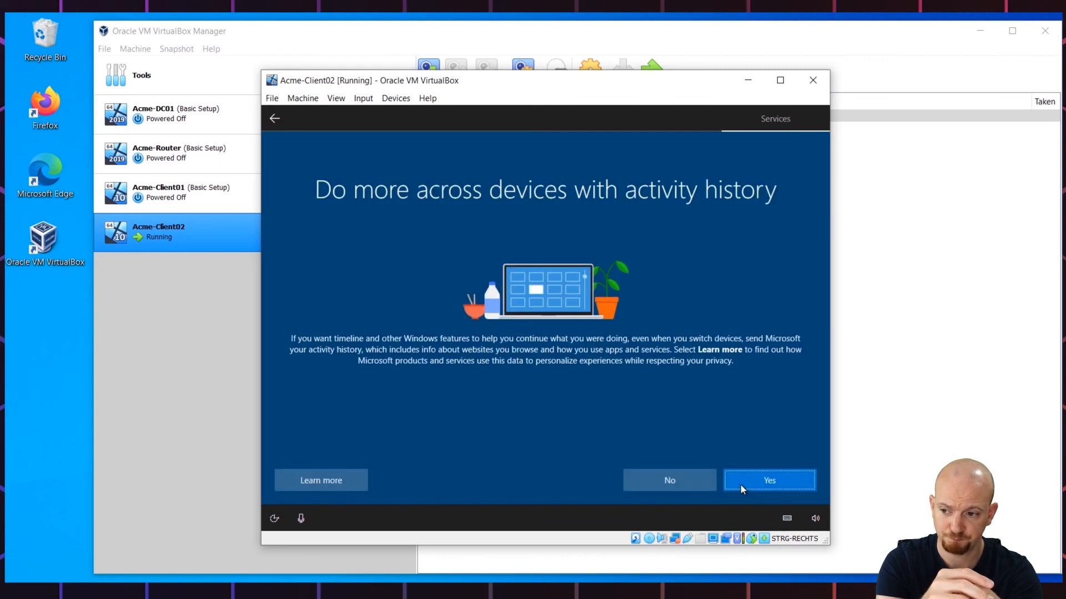
left_click(685, 476)
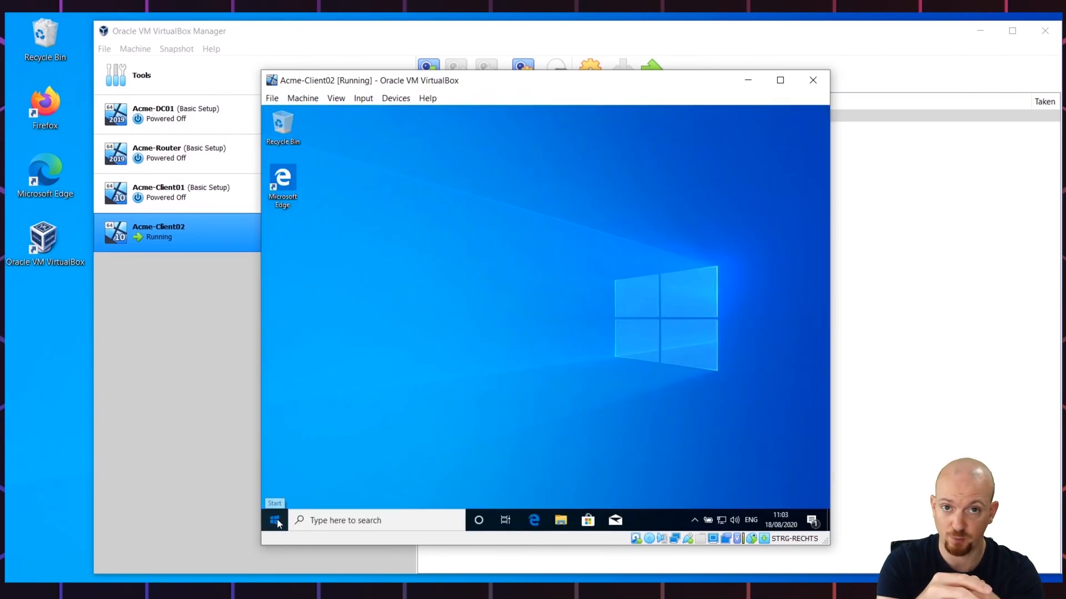
Step: Check for Windows updates from the Check for updates settings page
left_click(275, 520)
type("update")
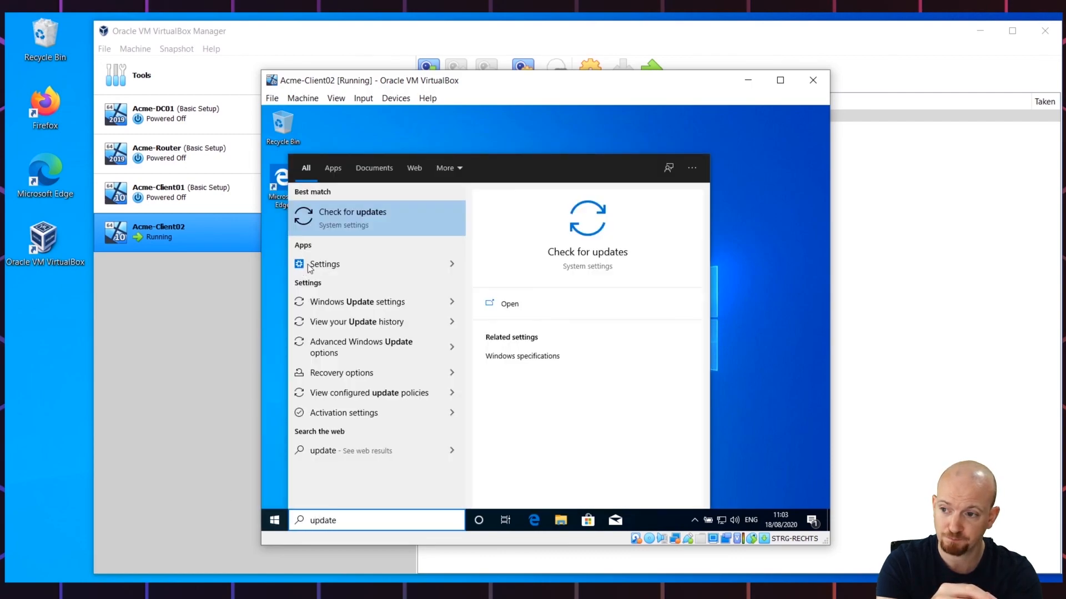
left_click(361, 229)
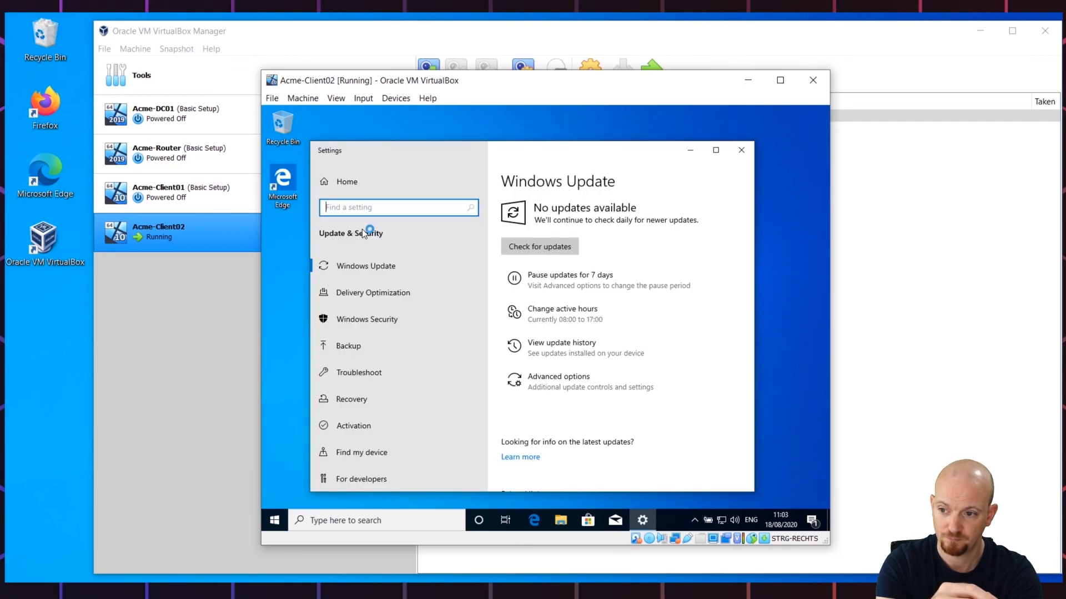
left_click(531, 246)
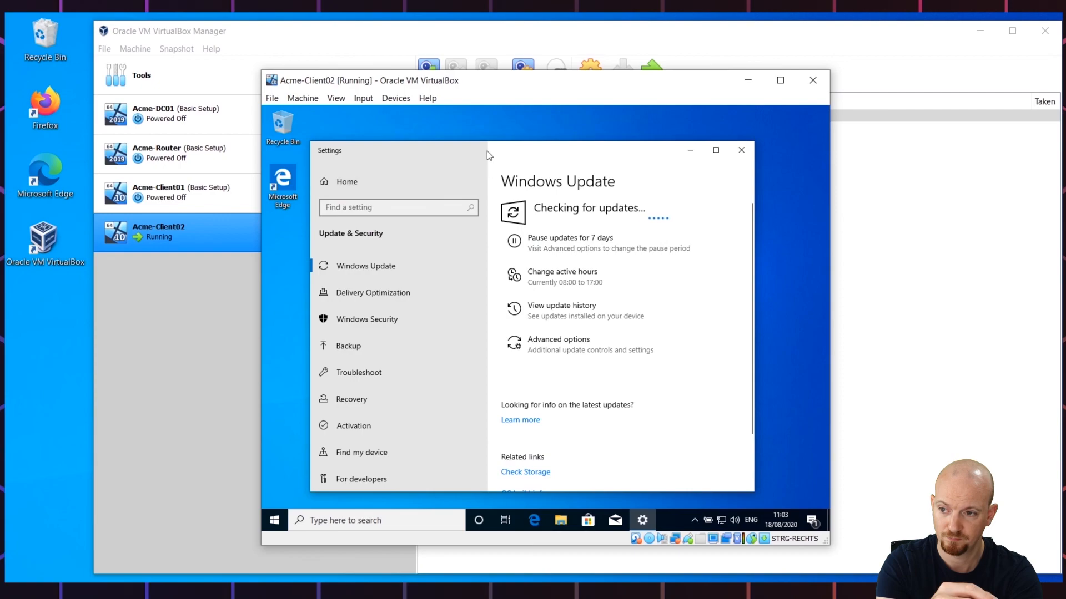
left_click_drag(488, 151, 452, 114)
left_click_drag(703, 464, 566, 507)
Step: Update the Microsoft Store apps from Downloads and updates, then clear both windows away
left_click(586, 520)
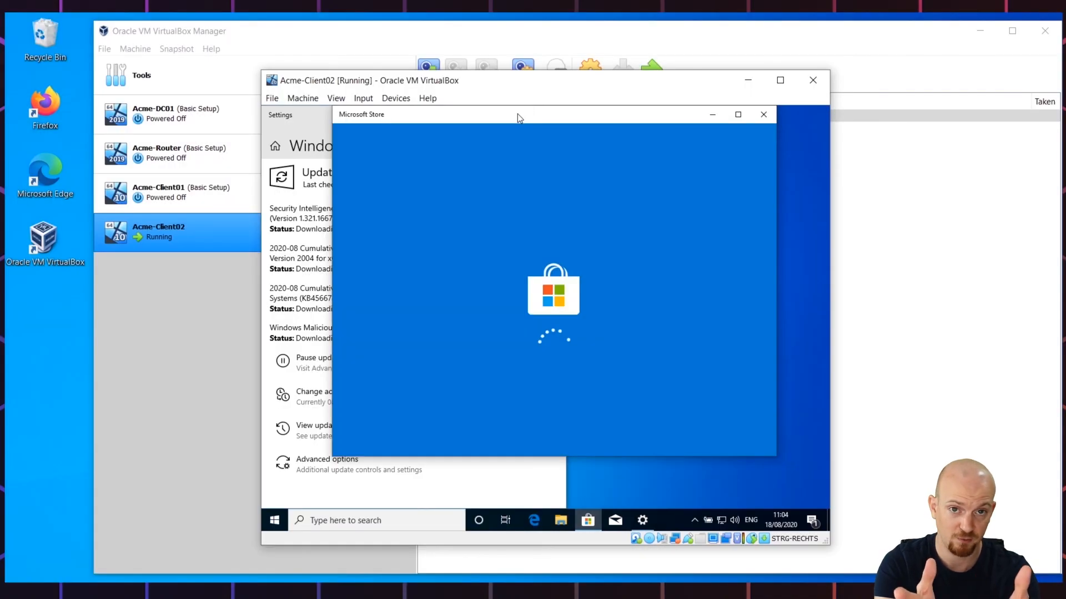
left_click_drag(545, 125, 574, 122)
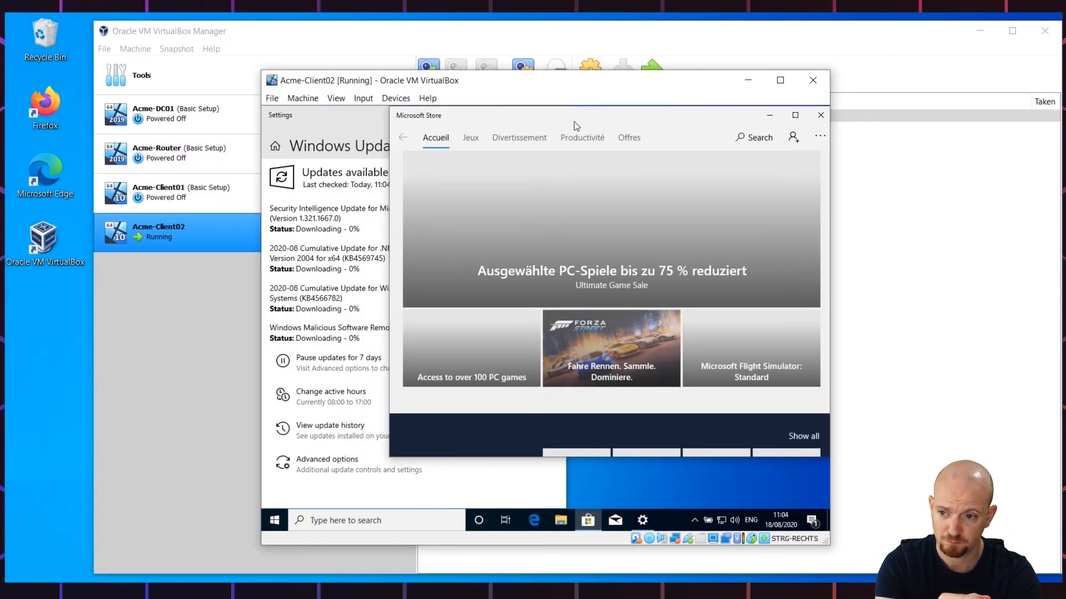
left_click(815, 142)
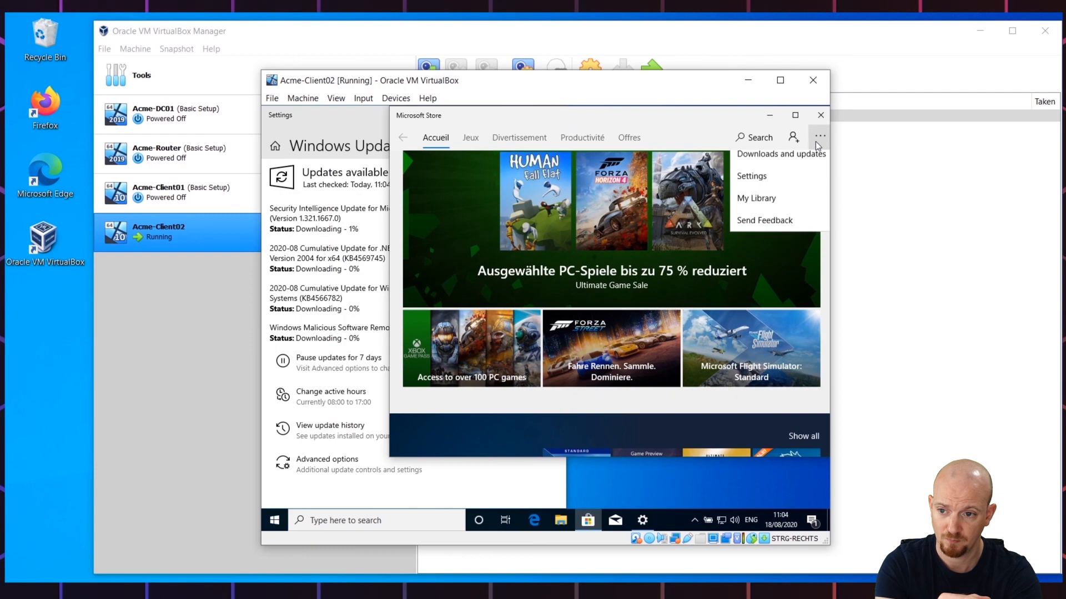
left_click(783, 166)
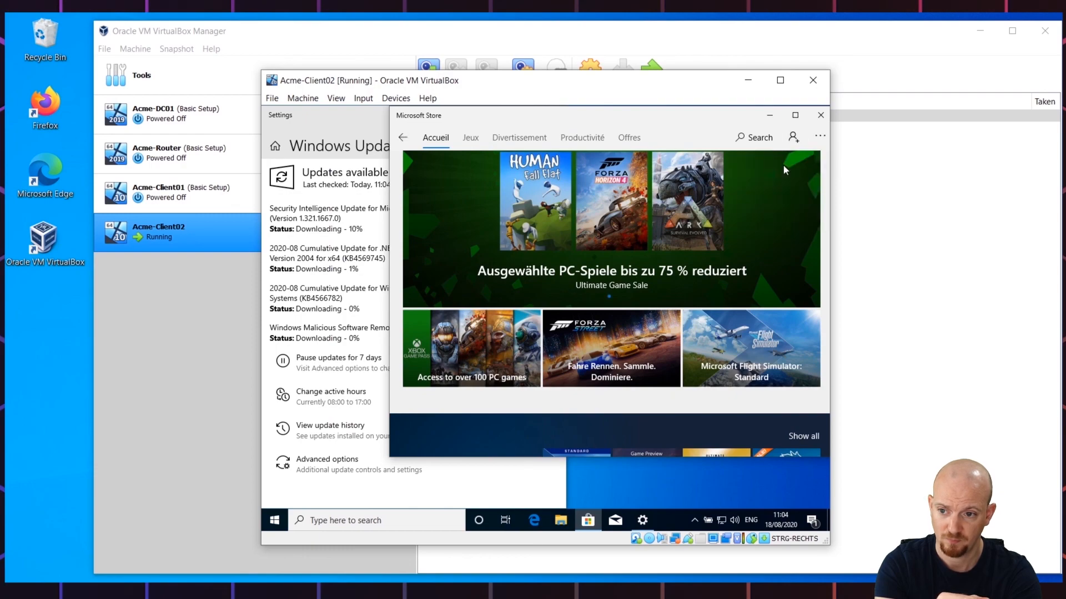
left_click_drag(384, 455, 596, 505)
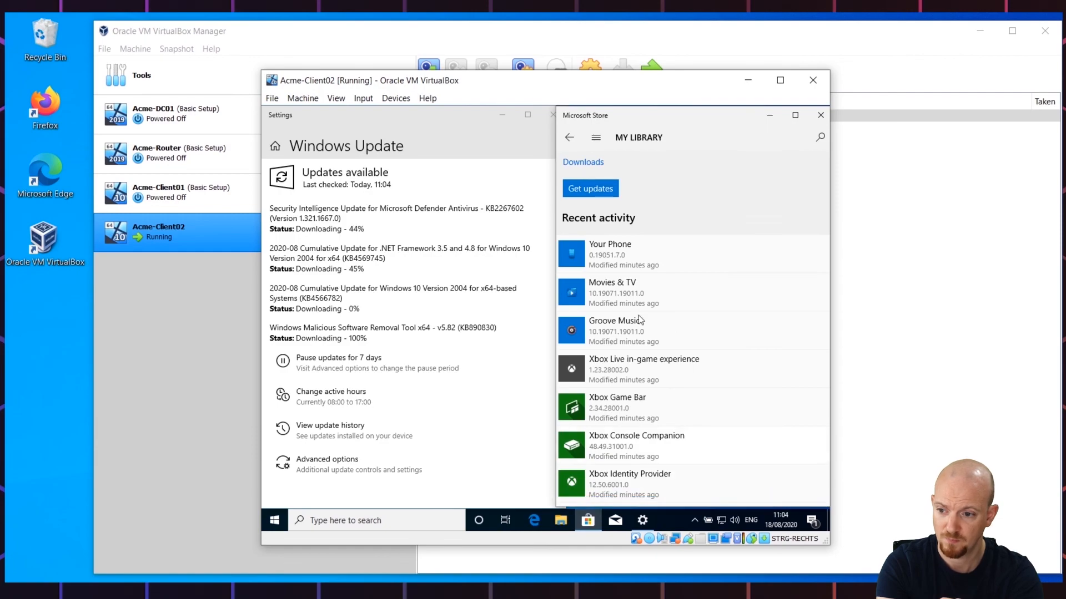
left_click(586, 190)
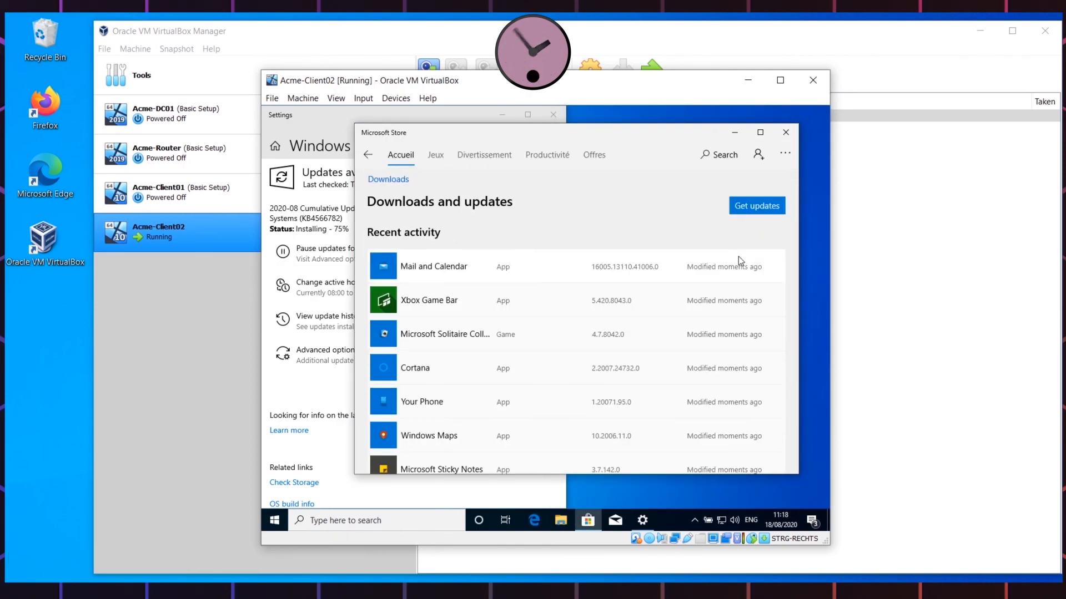
left_click(734, 133)
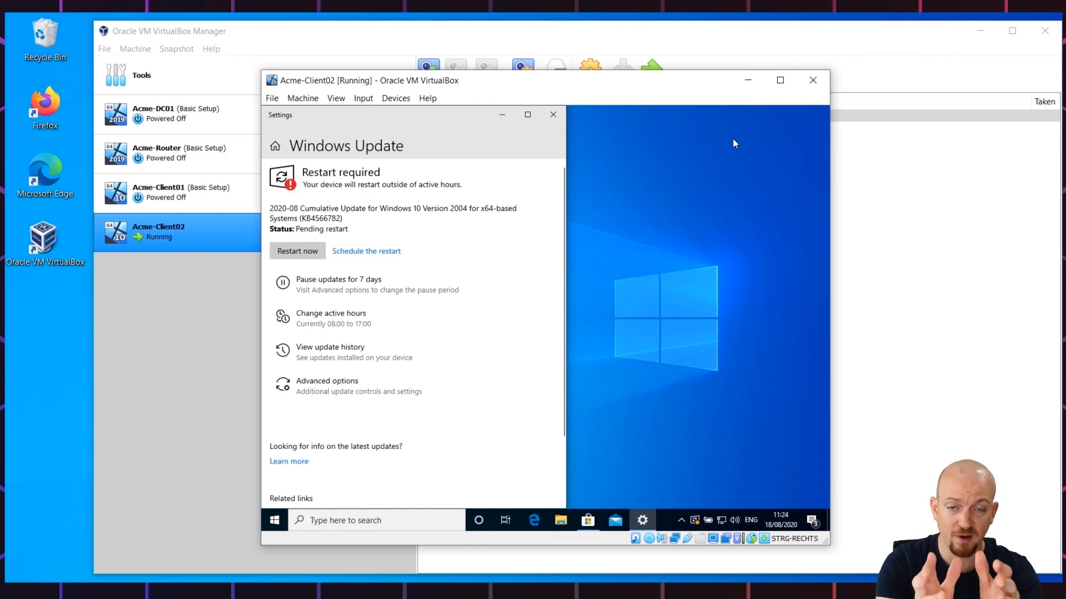
left_click(547, 116)
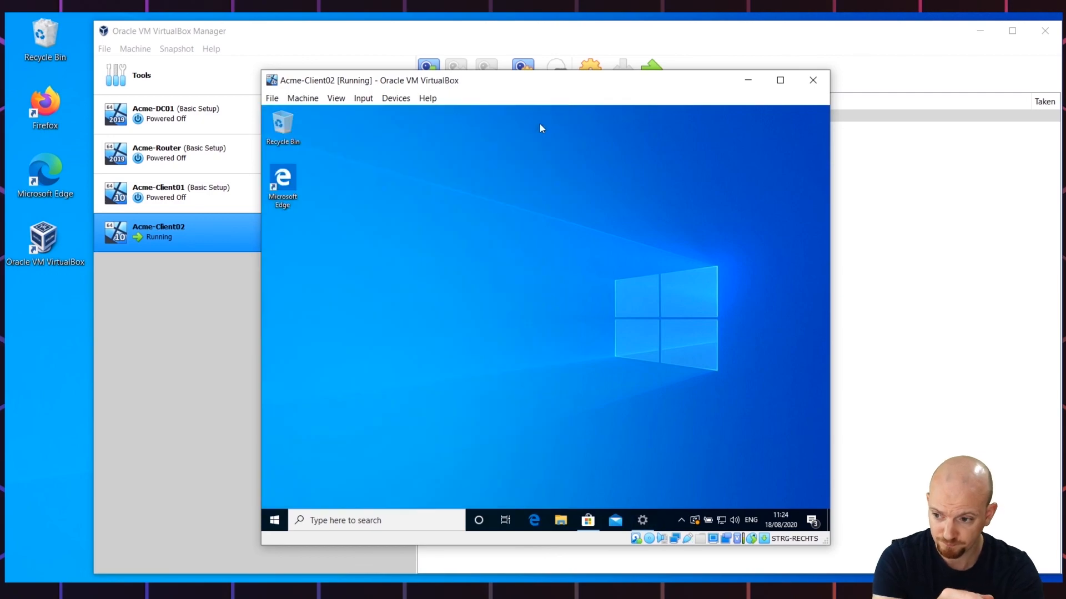
Step: Reach the computer name settings via Control Panel > System and Security > System
left_click(273, 527)
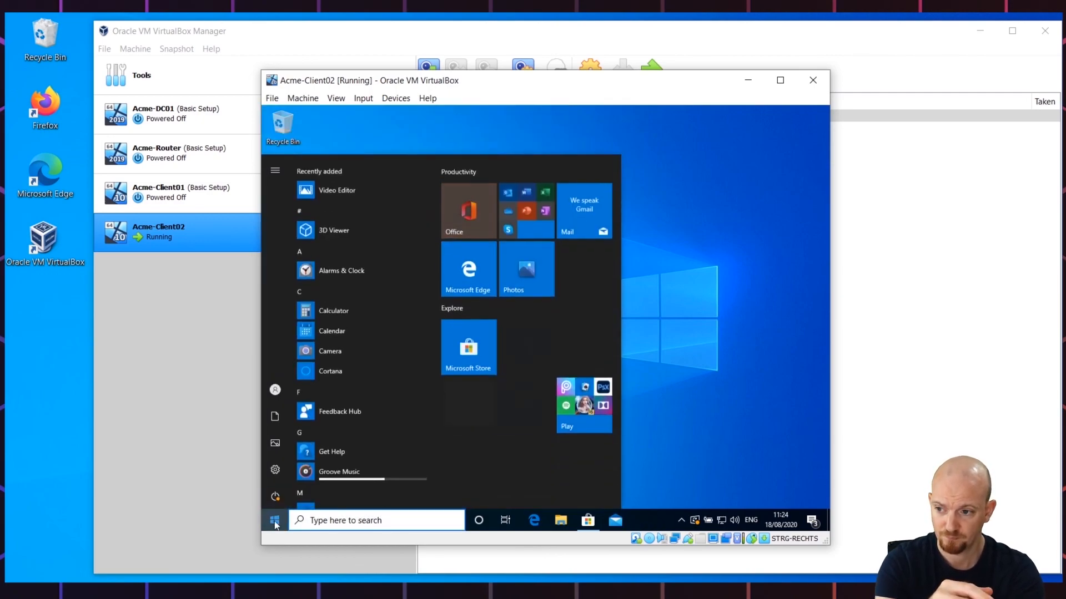
type("syste")
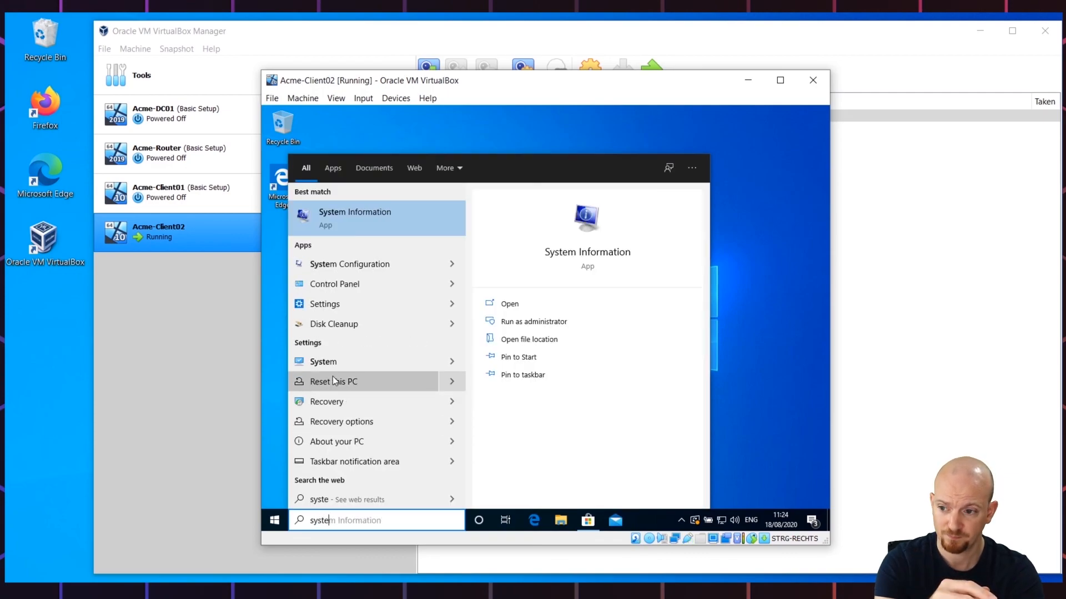
left_click(349, 284)
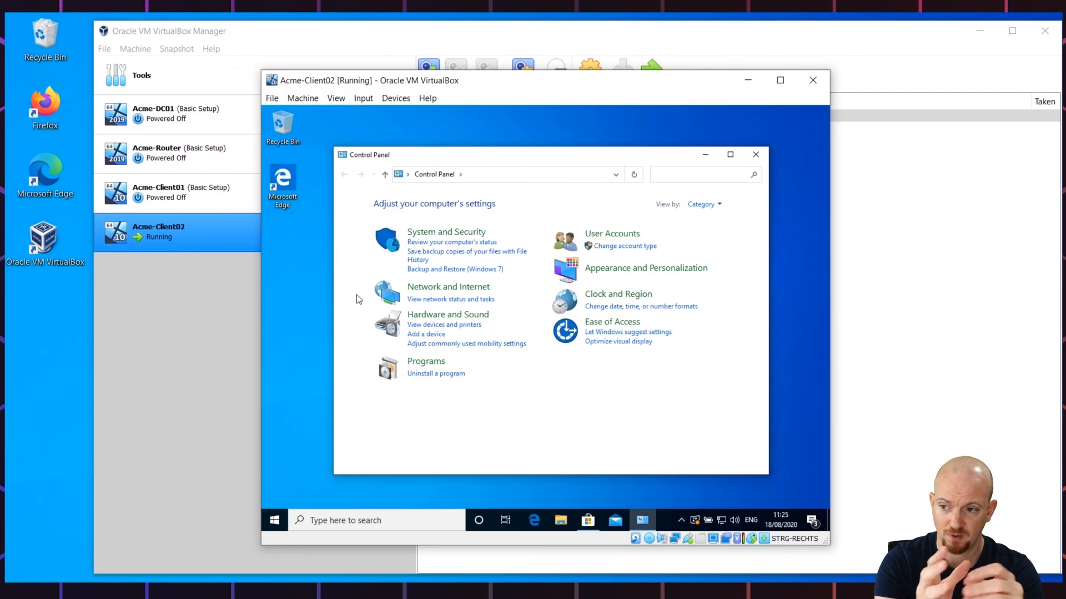
left_click(431, 229)
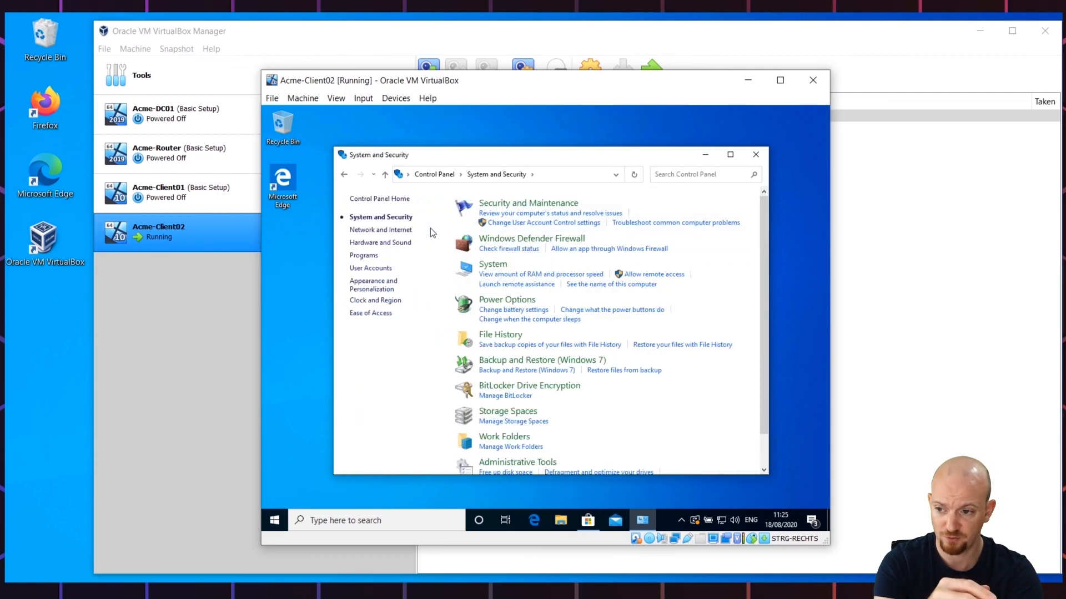
left_click(496, 263)
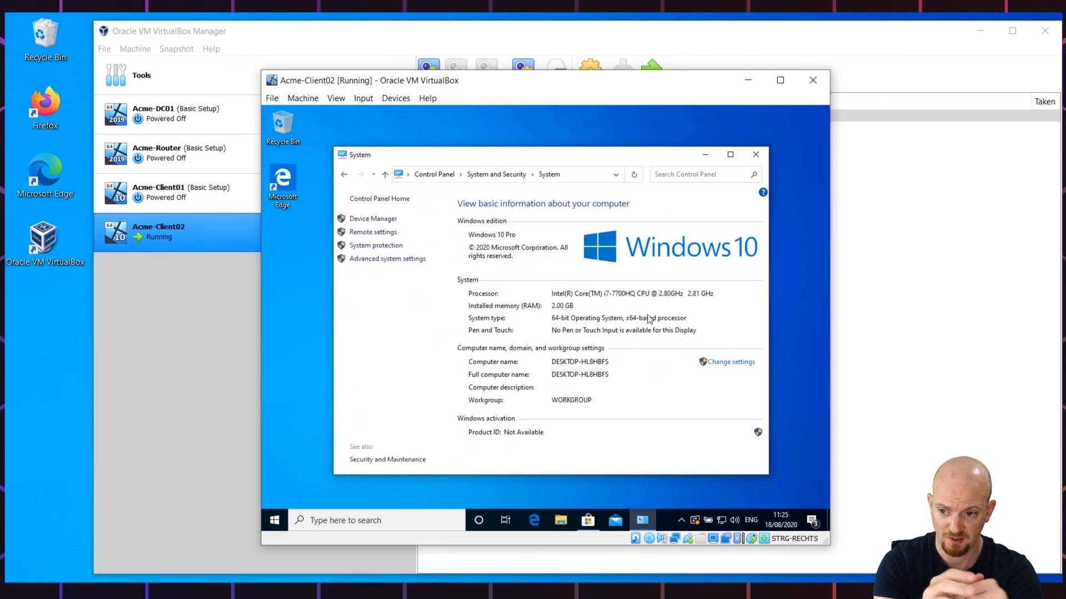
left_click(729, 363)
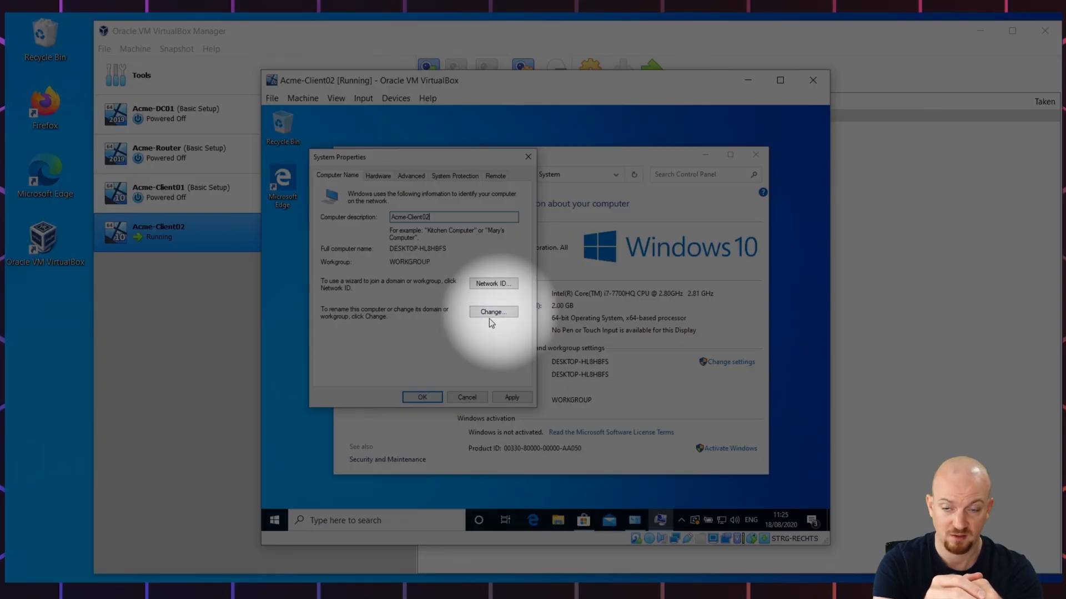
Step: Rename the computer to Acme-Client02 and restart the guest now
left_click(492, 314)
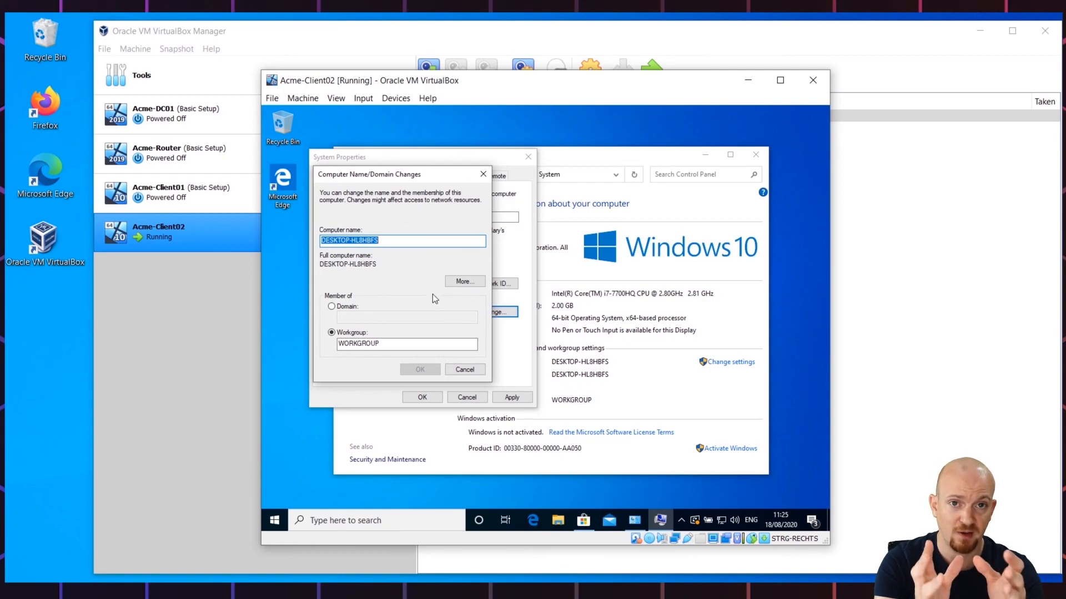
type("Acme-Cl")
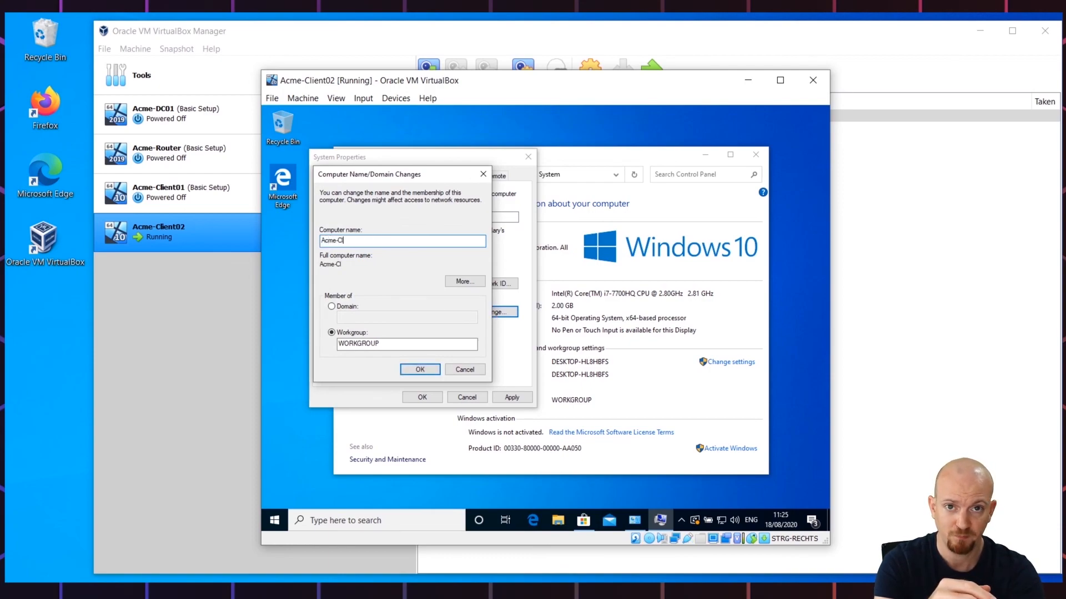
type("ient02")
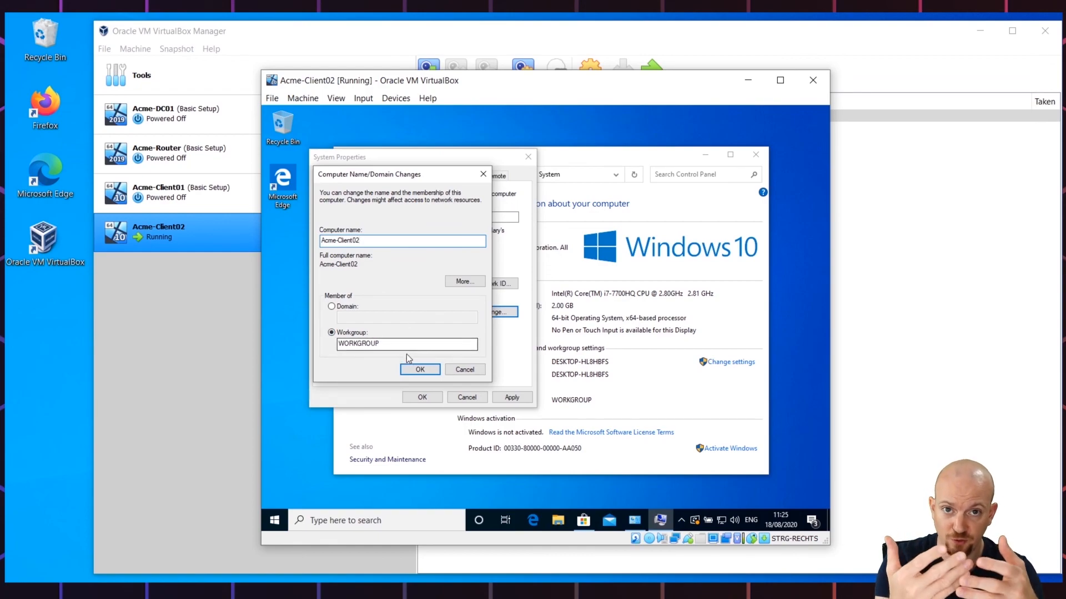
left_click(423, 369)
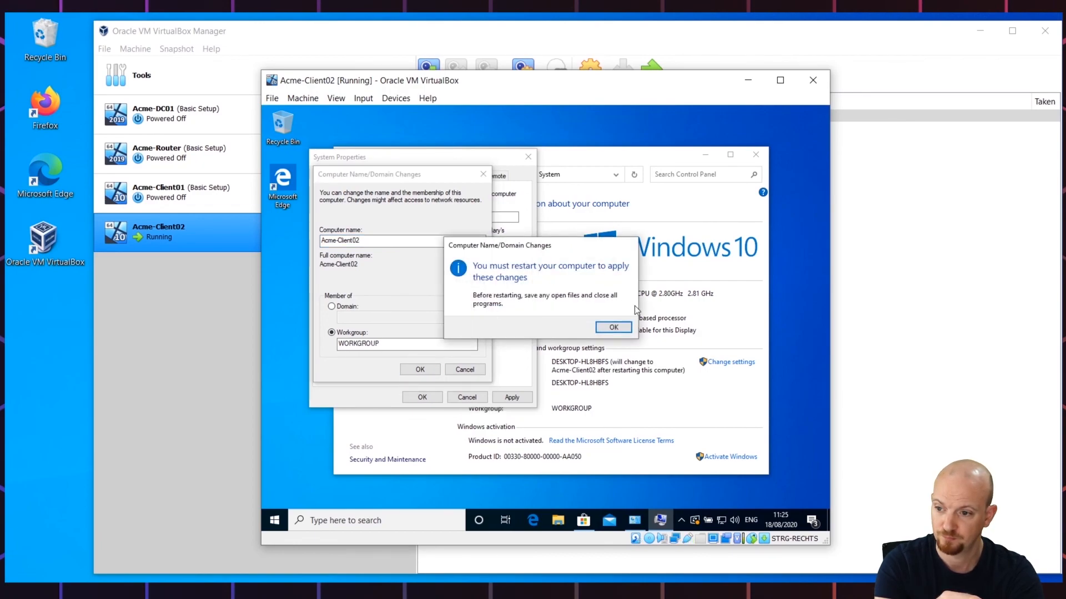
left_click(611, 328)
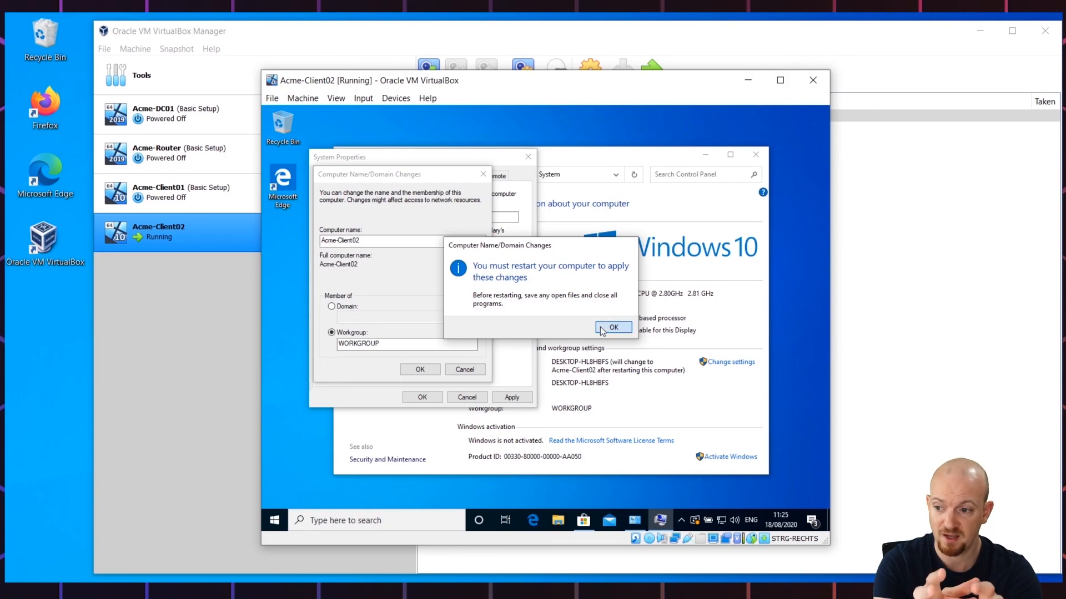
left_click(518, 396)
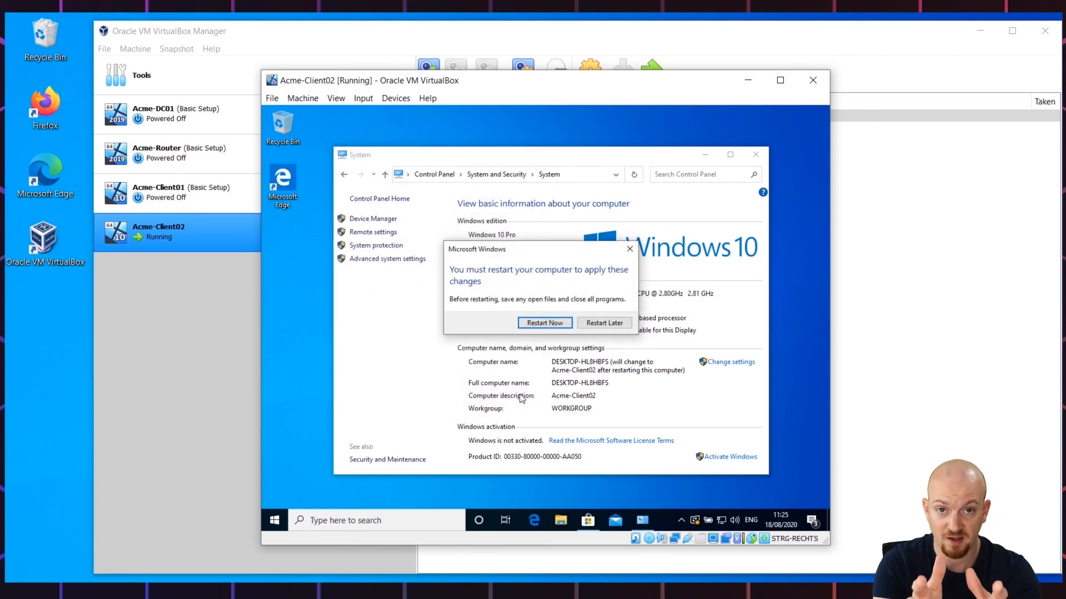
left_click(561, 327)
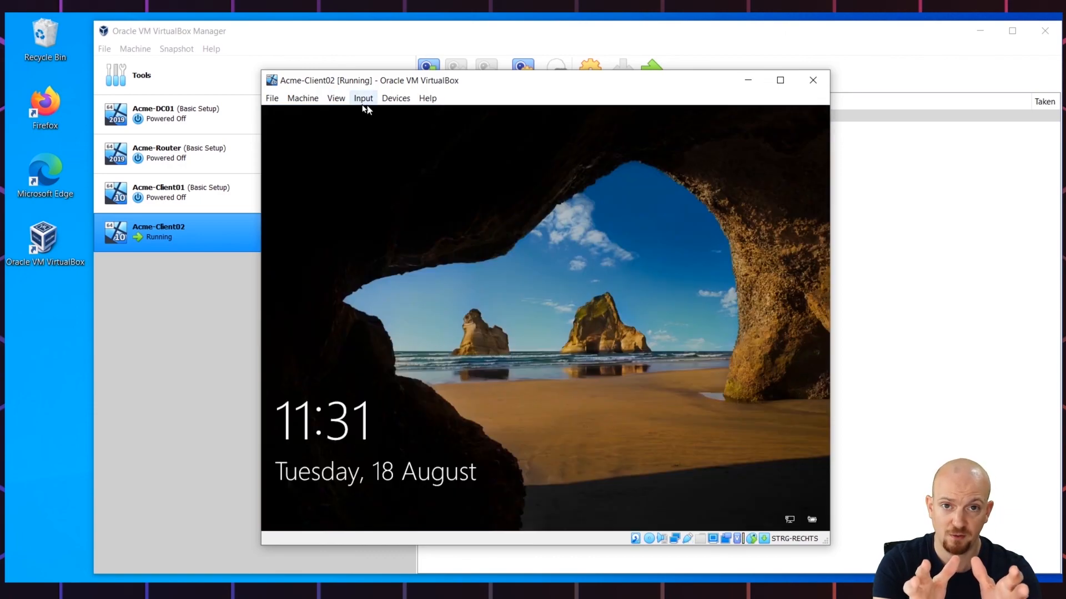
Step: Send Ctrl-Alt-Del to the guest and sign in with the account password
left_click(363, 103)
mouse_move(400, 114)
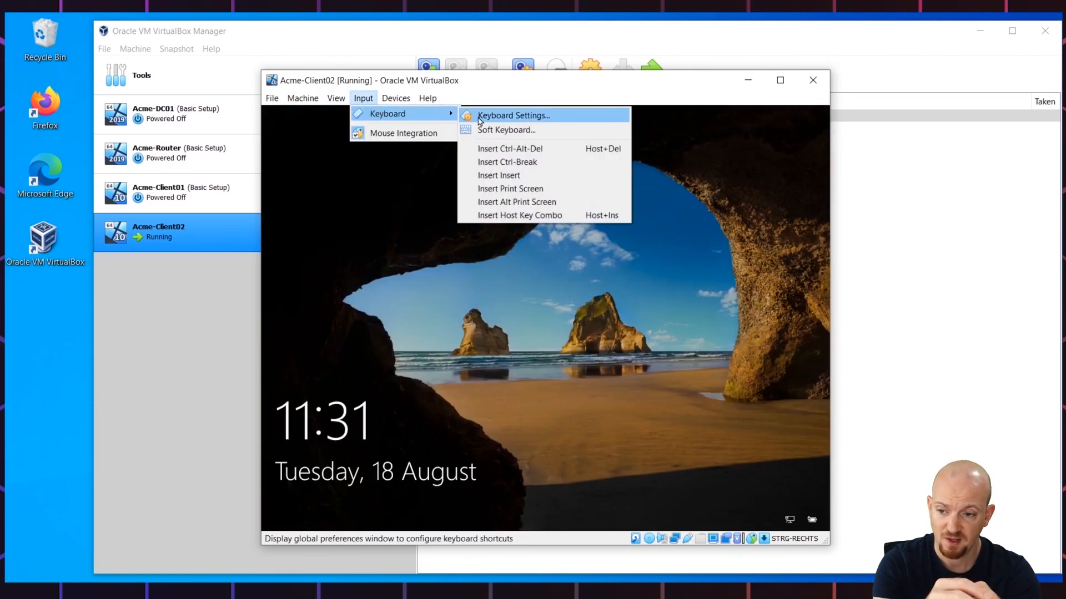
left_click(505, 148)
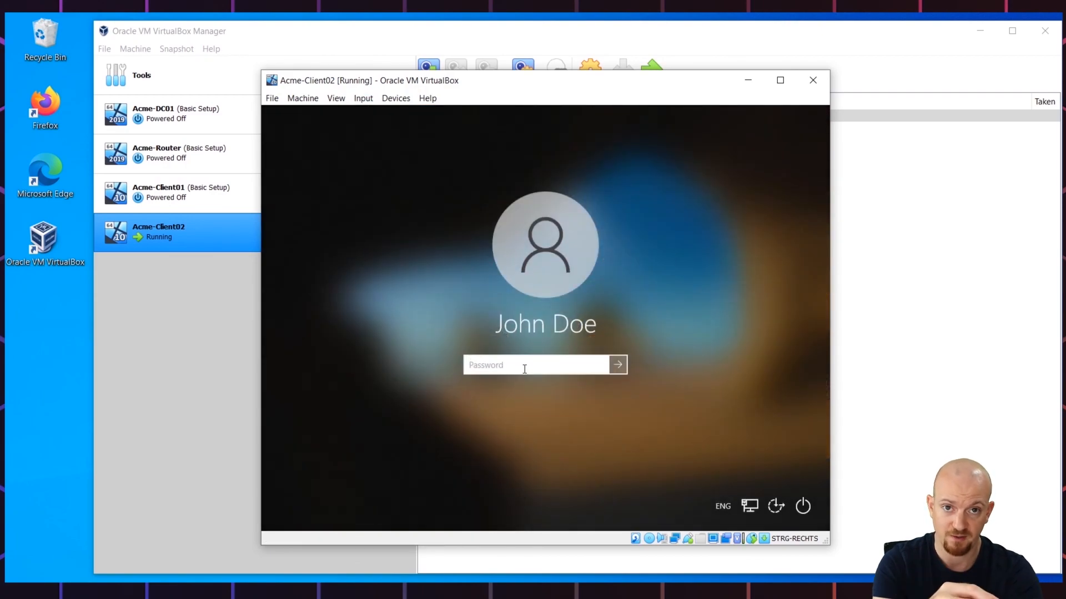
type("Pa")
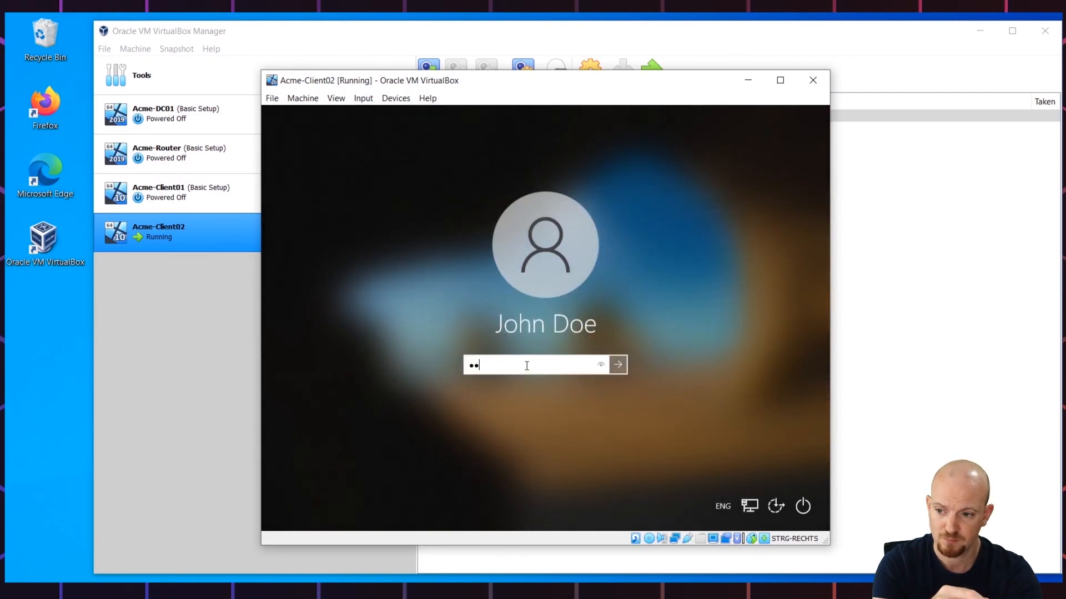
type("$$")
left_click(601, 366)
left_click(620, 364)
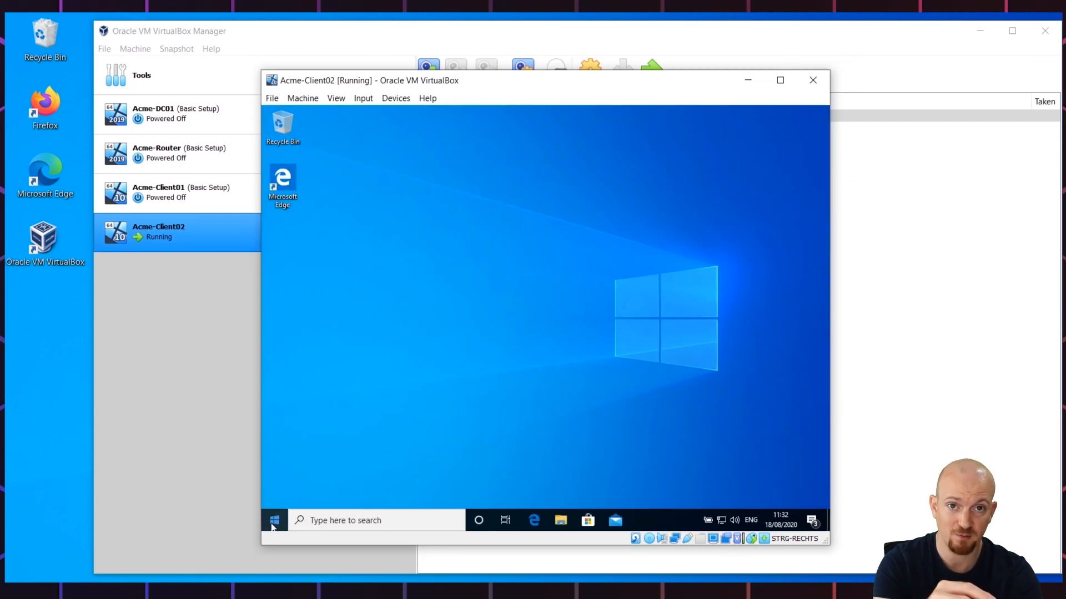
Step: Run hostname in a Command Prompt to confirm it returns Acme-Client02
left_click(274, 521)
type("c")
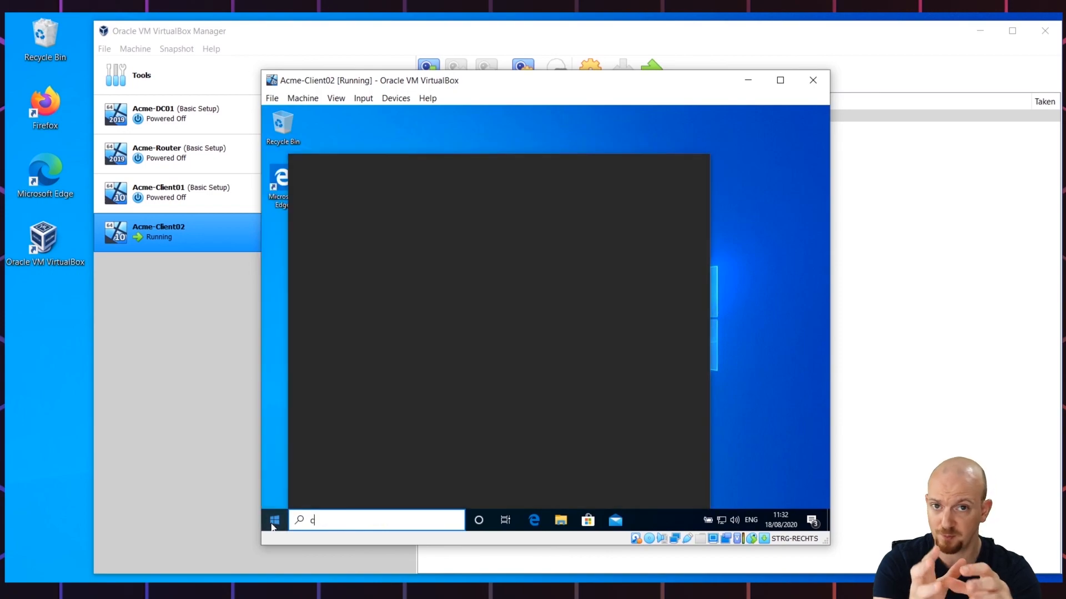
type("o")
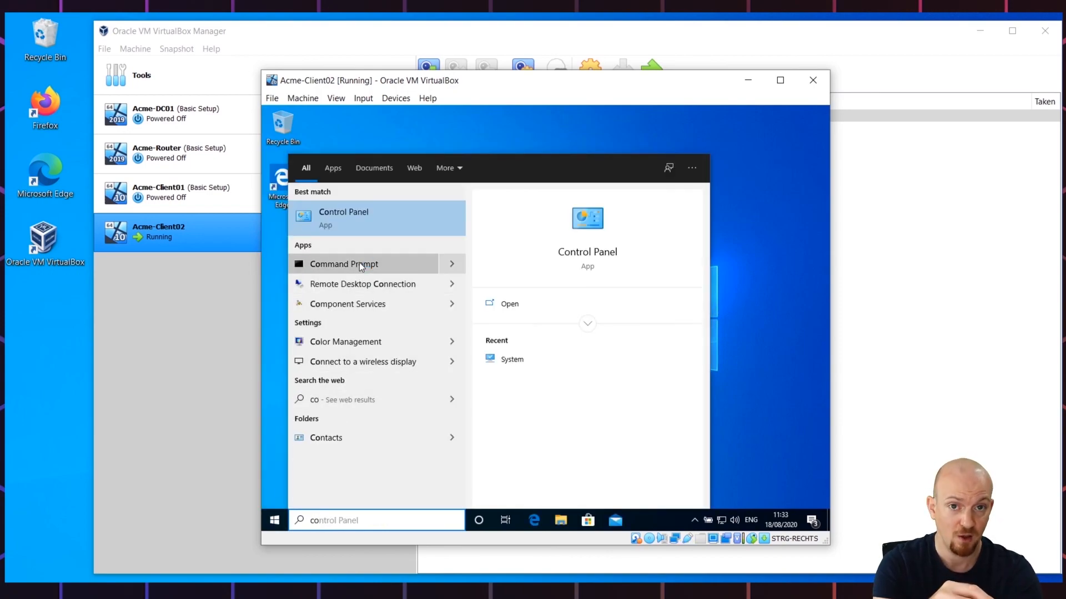
left_click(358, 264)
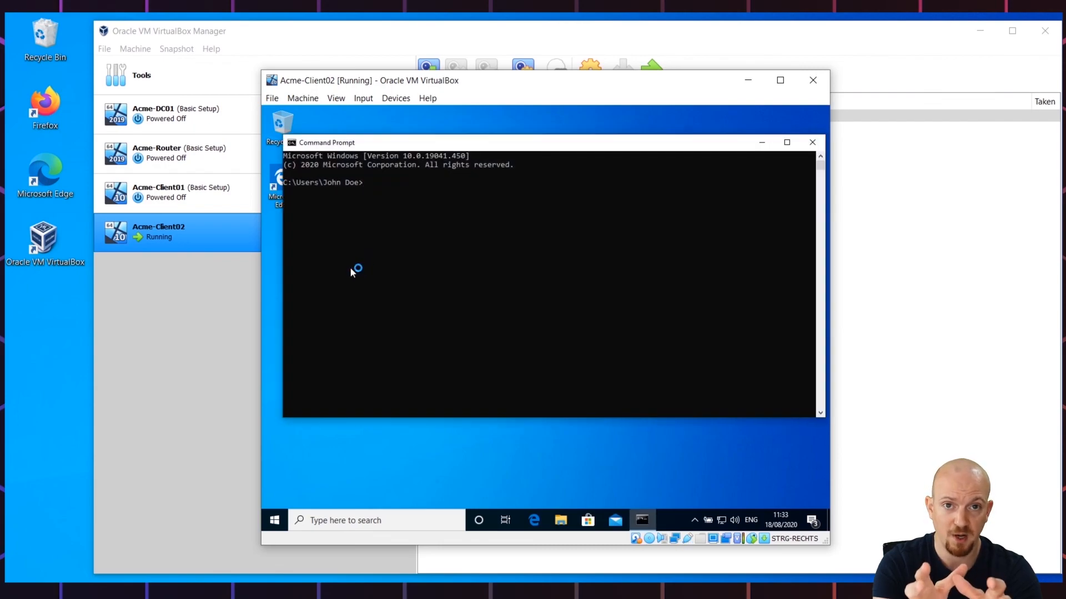
type("host")
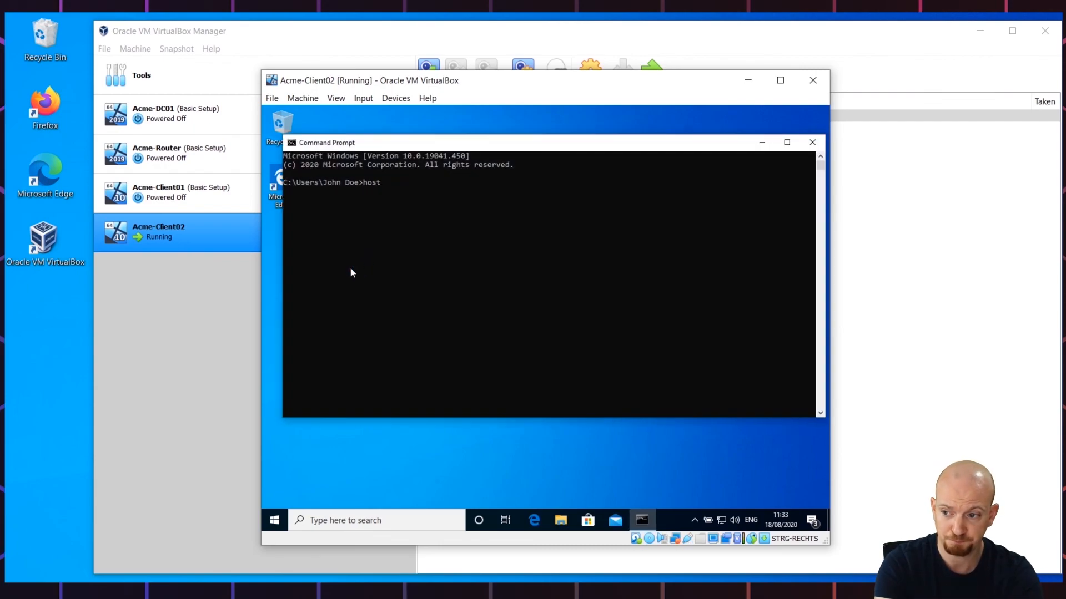
type("name")
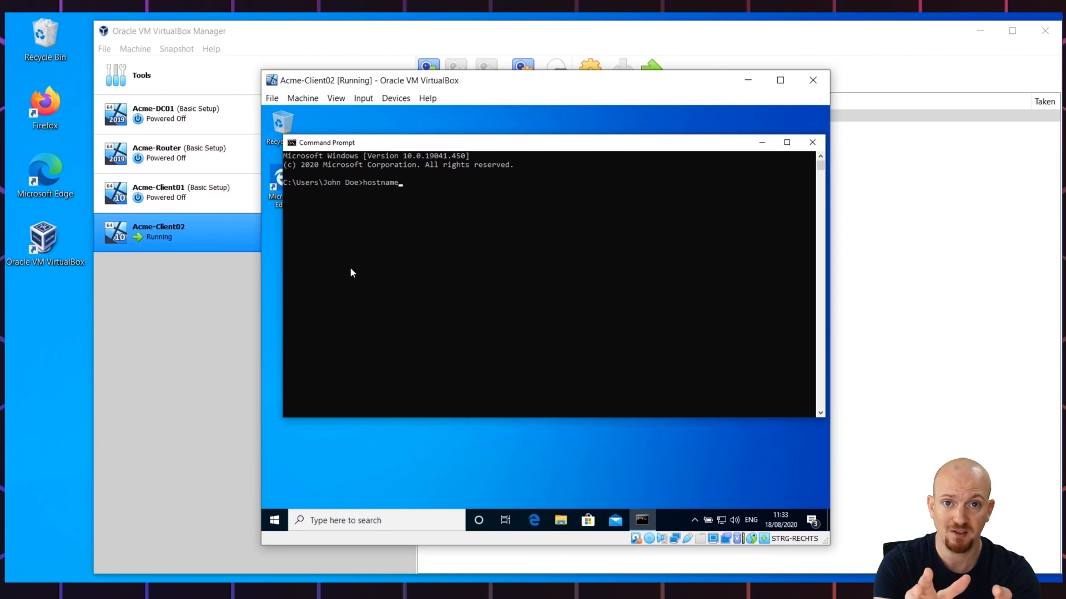
key("Return")
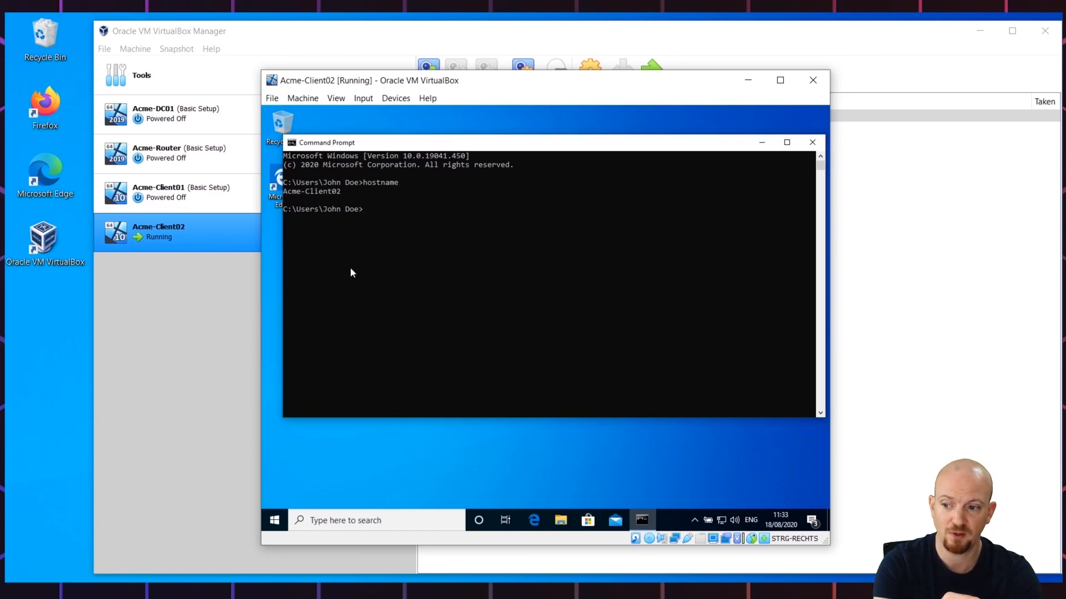
Step: Shut down the Windows guest from the Start button's power-user menu
left_click(274, 521)
right_click(276, 524)
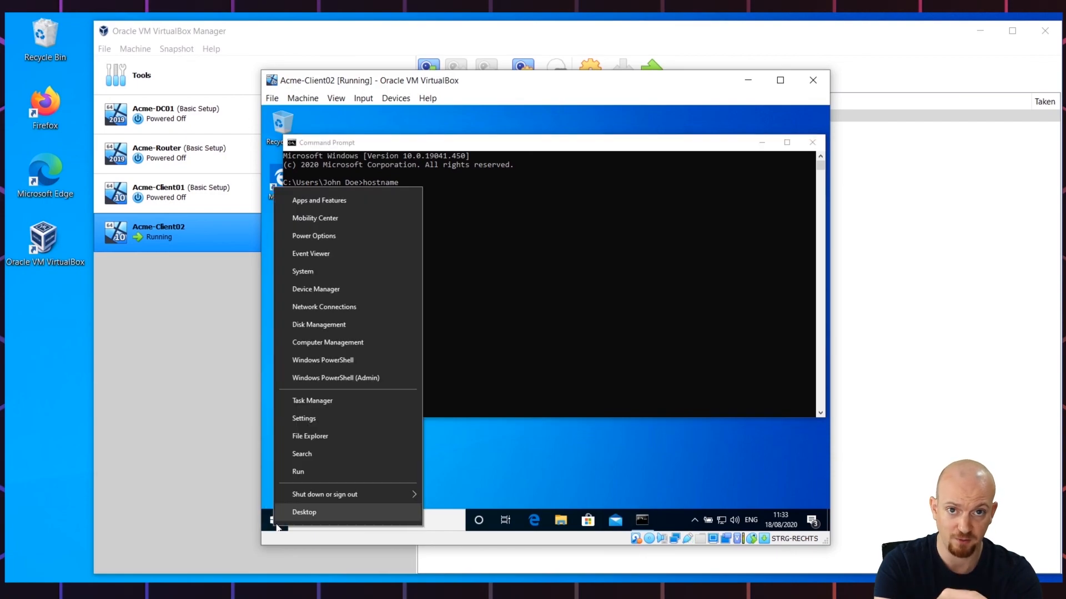
mouse_move(352, 495)
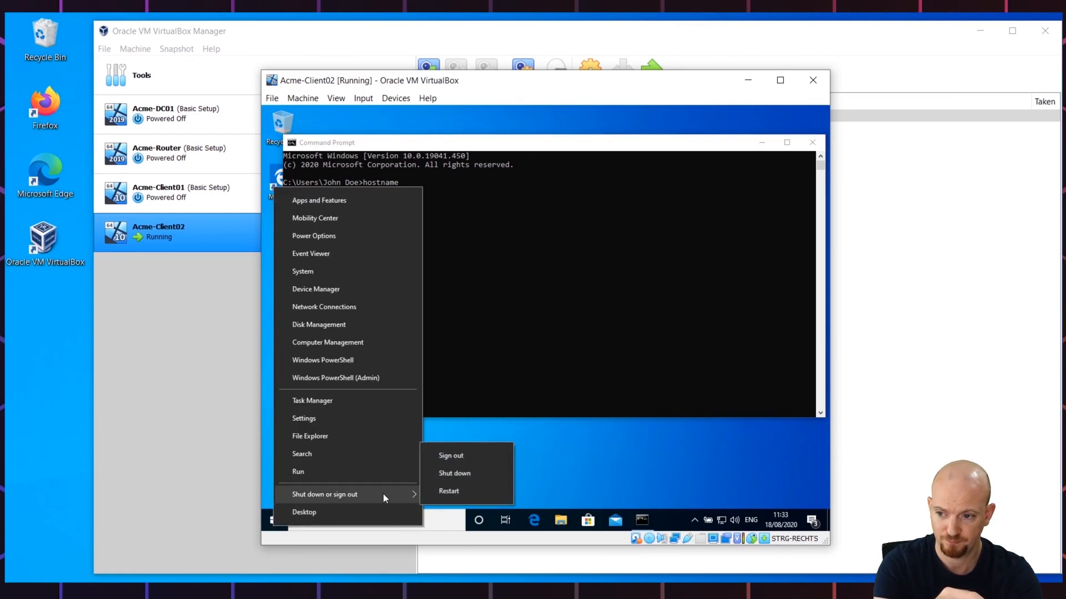
left_click(478, 475)
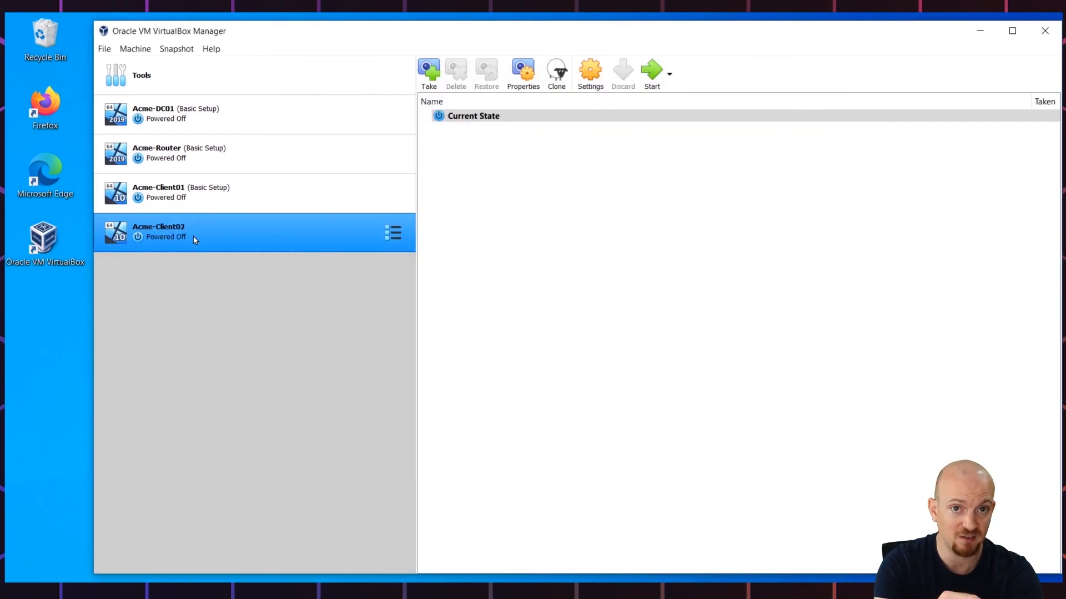
Step: Take a snapshot of Acme-Client02 named Basic Setup
left_click(430, 72)
left_click(519, 236)
key("BackSpace")
key("BackSpace")
key("BackSpace")
key("BackSpace")
key("BackSpace")
key("BackSpace")
key("BackSpace")
key("BackSpace")
key("BackSpace")
key("BackSpace")
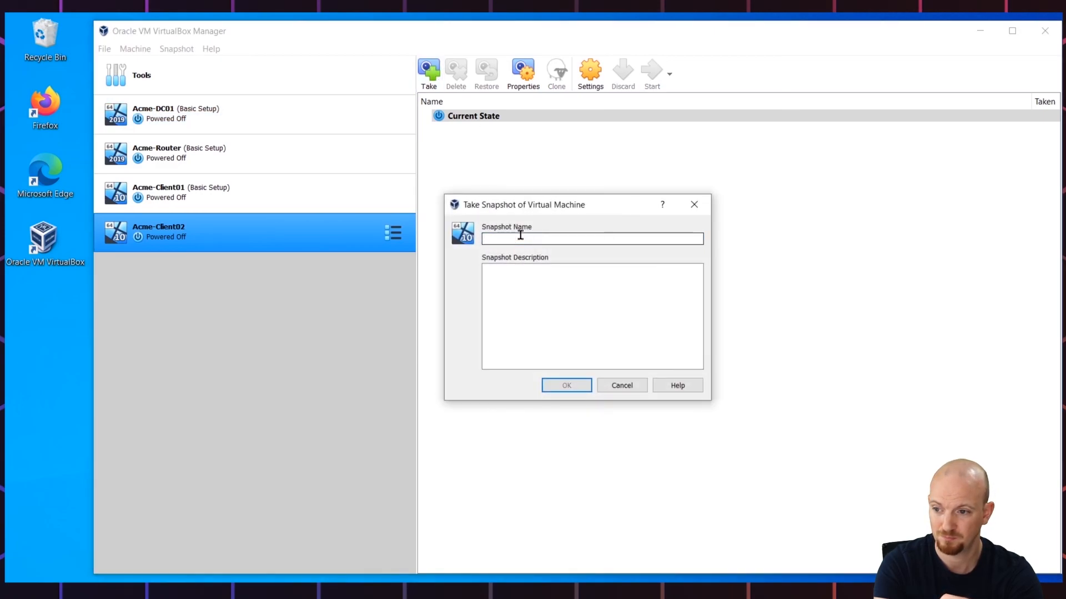
type("Basic Setup")
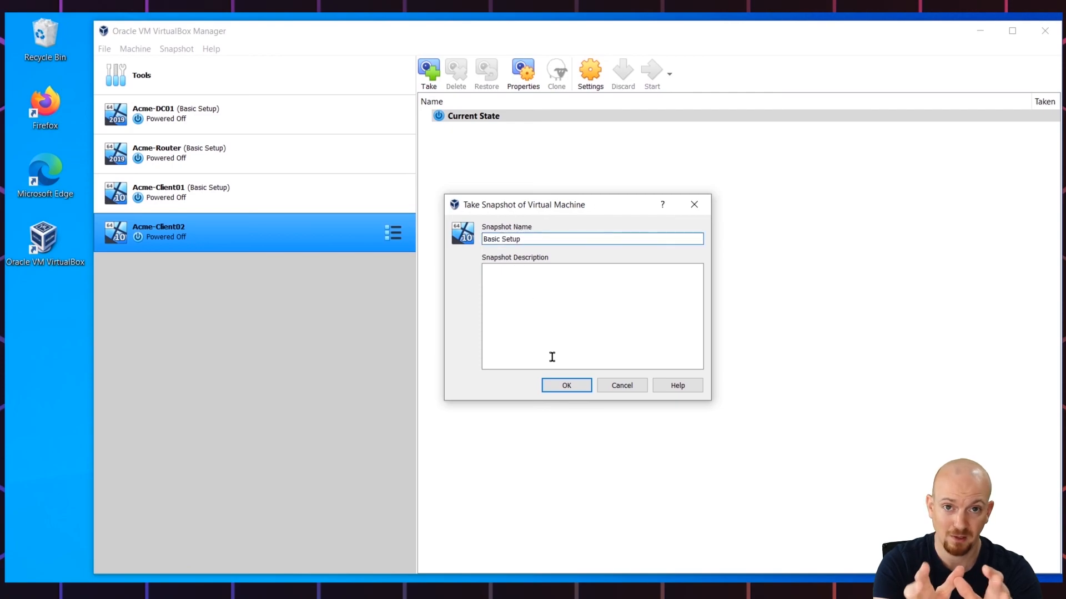
left_click(561, 384)
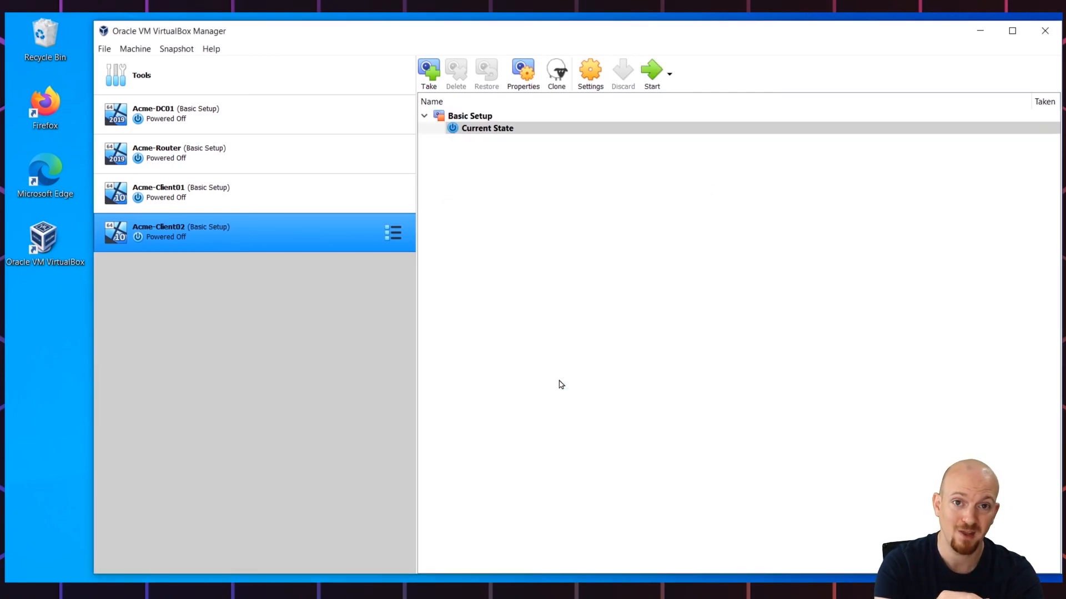